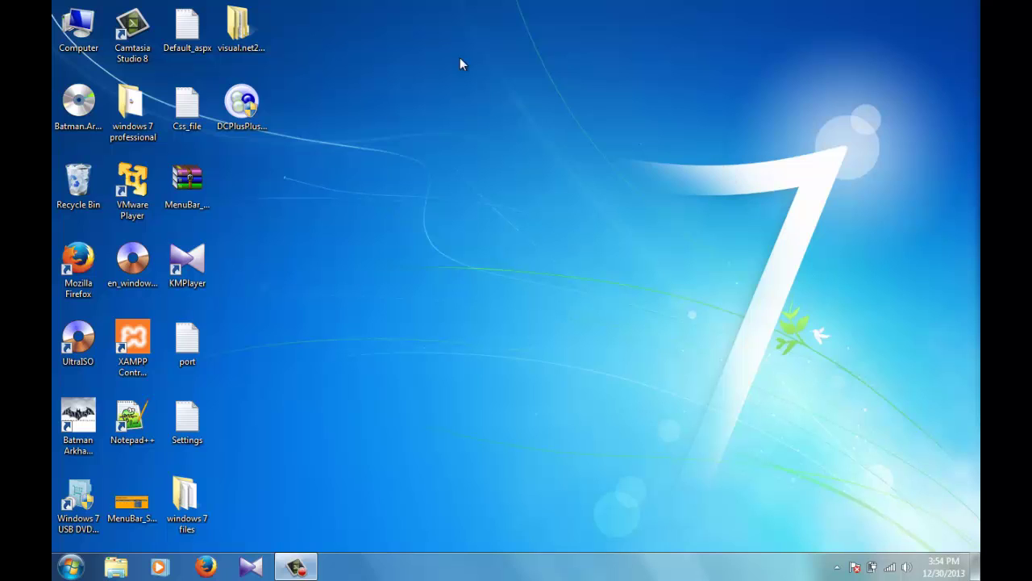
Step: Refresh the desktop and open the Downloads folder in Windows Explorer
{"action": "right_click", "coordinate": [408, 40]}
{"action": "left_click", "coordinate": [436, 84]}
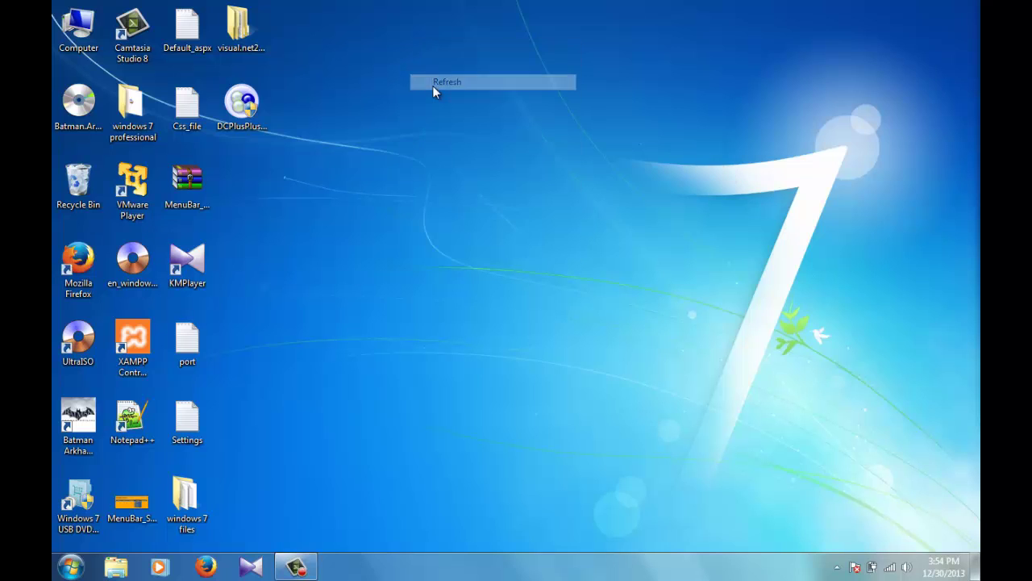
{"action": "left_click", "coordinate": [115, 574]}
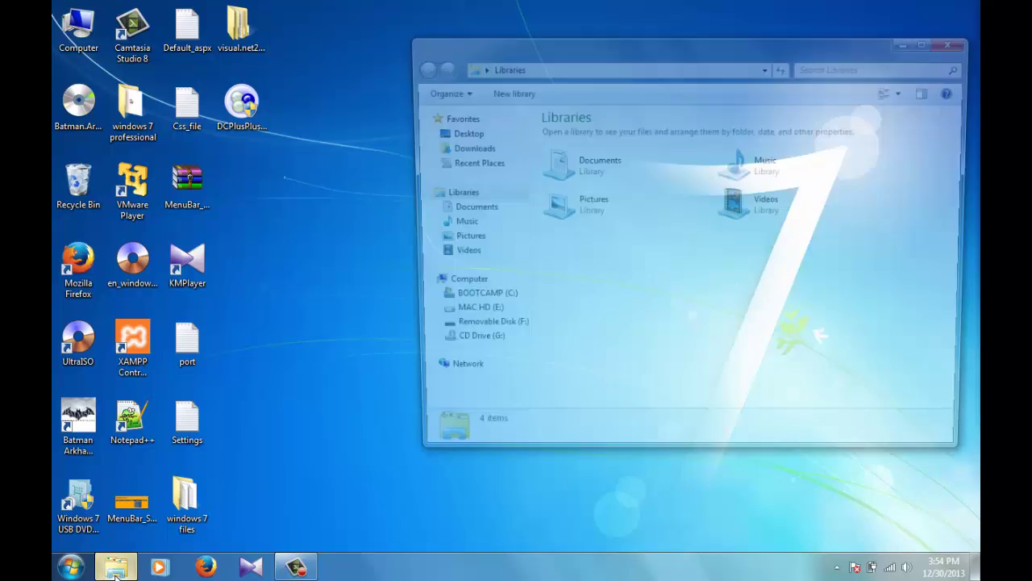
{"action": "left_click", "coordinate": [468, 150]}
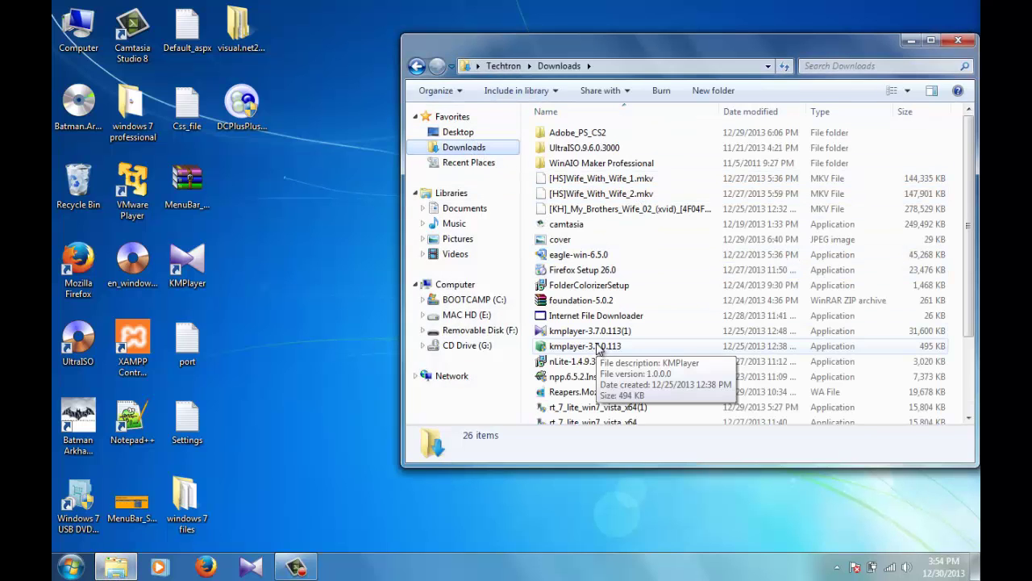
{"action": "left_click", "coordinate": [597, 363]}
{"action": "key", "text": "Down"}
{"action": "key", "text": "Down"}
{"action": "key", "text": "Down"}
{"action": "key", "text": "Down"}
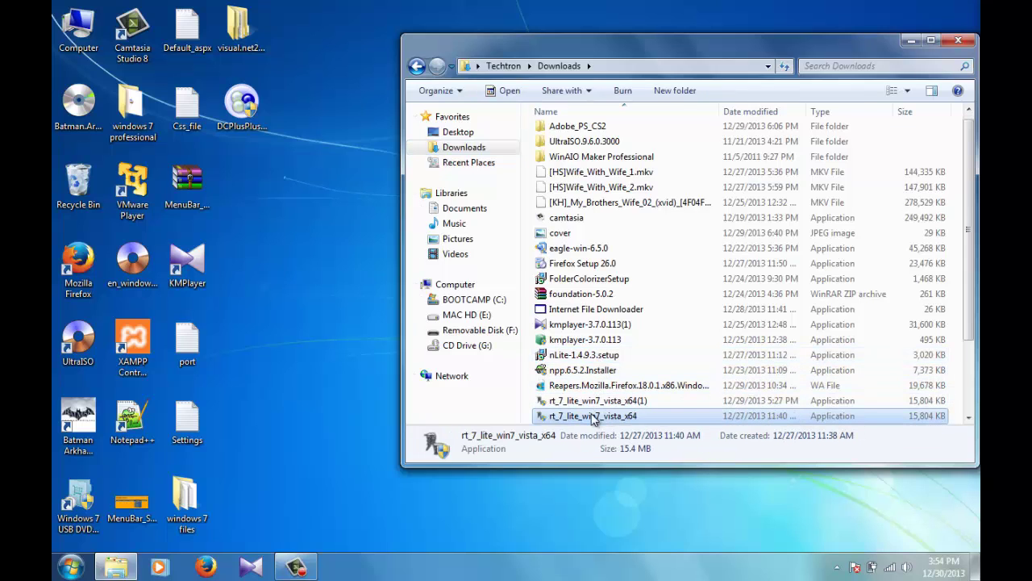
Step: Run rt_7_lite_win7_vista_x64 as administrator and close the Downloads window
{"action": "right_click", "coordinate": [593, 418]}
{"action": "left_click", "coordinate": [730, 105]}
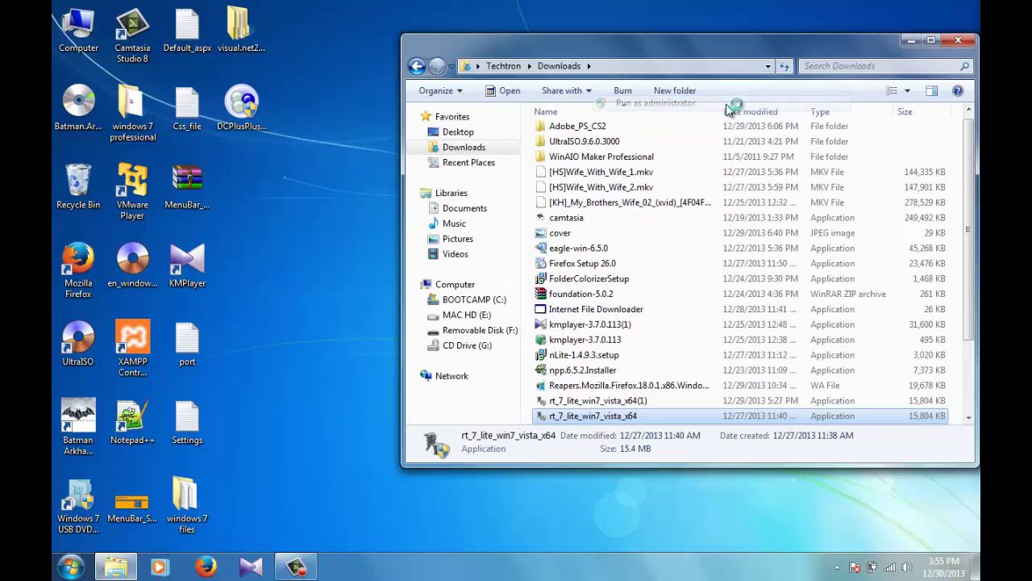
{"action": "left_click", "coordinate": [959, 40]}
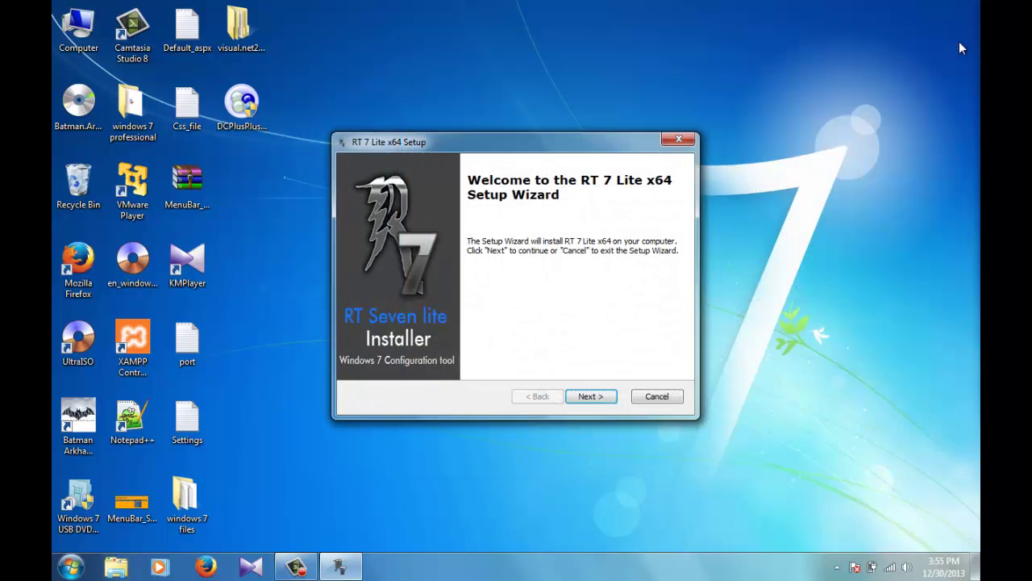
Step: Install RT 7 Lite x64 to the default folder after accepting the licence terms
{"action": "left_click", "coordinate": [588, 396]}
{"action": "left_click", "coordinate": [589, 396]}
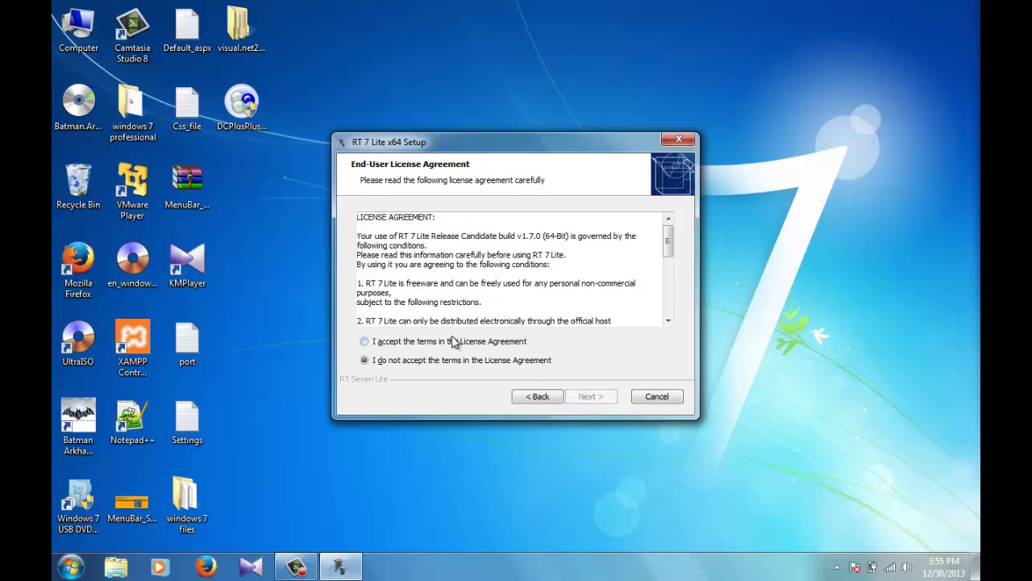
{"action": "left_click", "coordinate": [453, 341]}
{"action": "left_click", "coordinate": [609, 398]}
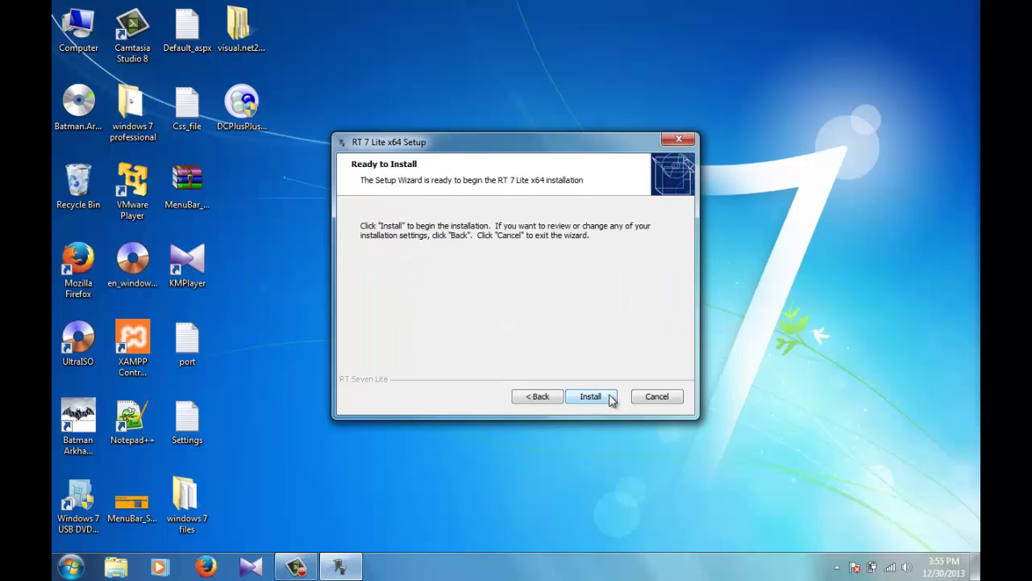
{"action": "left_click", "coordinate": [609, 399]}
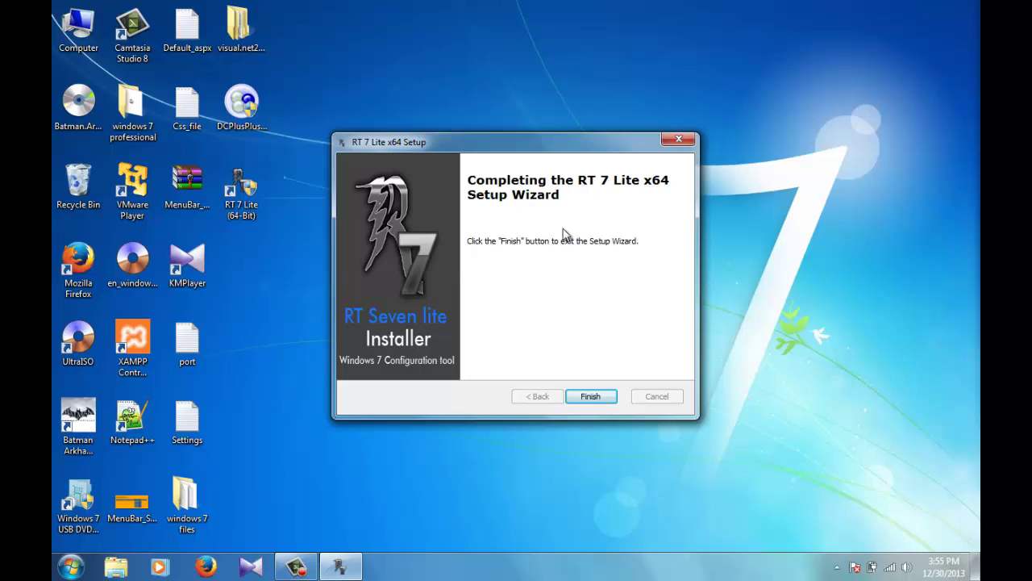
{"action": "left_click", "coordinate": [596, 398]}
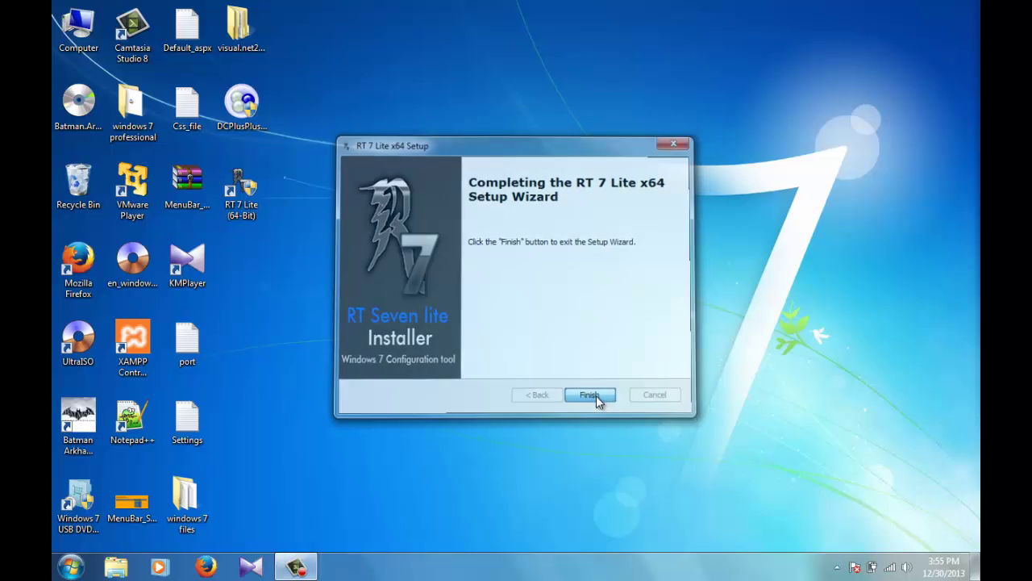
Step: Refresh the desktop and permanently empty the 12 items from the Recycle Bin
{"action": "right_click", "coordinate": [452, 226]}
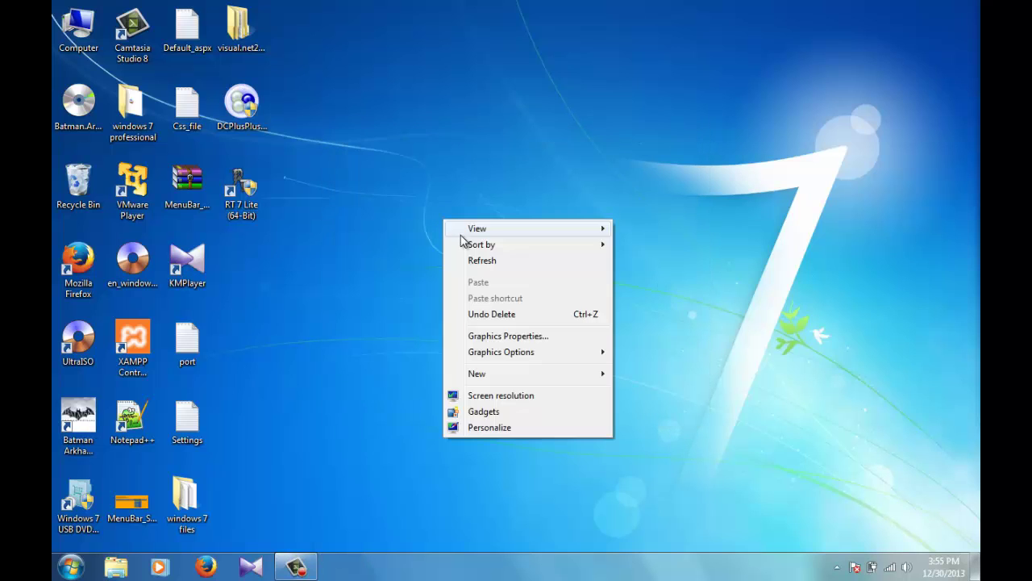
{"action": "left_click", "coordinate": [480, 259]}
{"action": "right_click", "coordinate": [480, 260]}
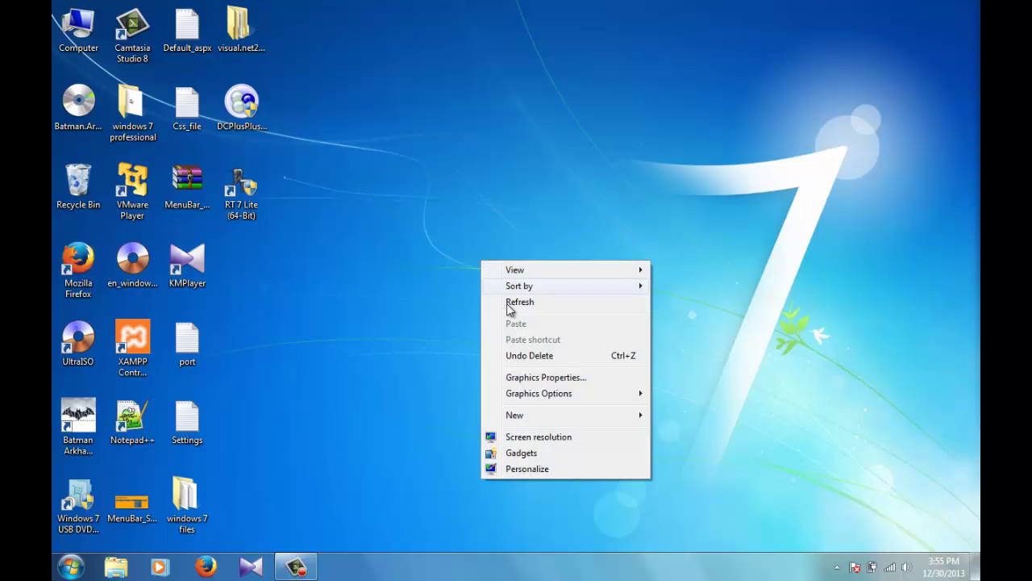
{"action": "left_click", "coordinate": [523, 309]}
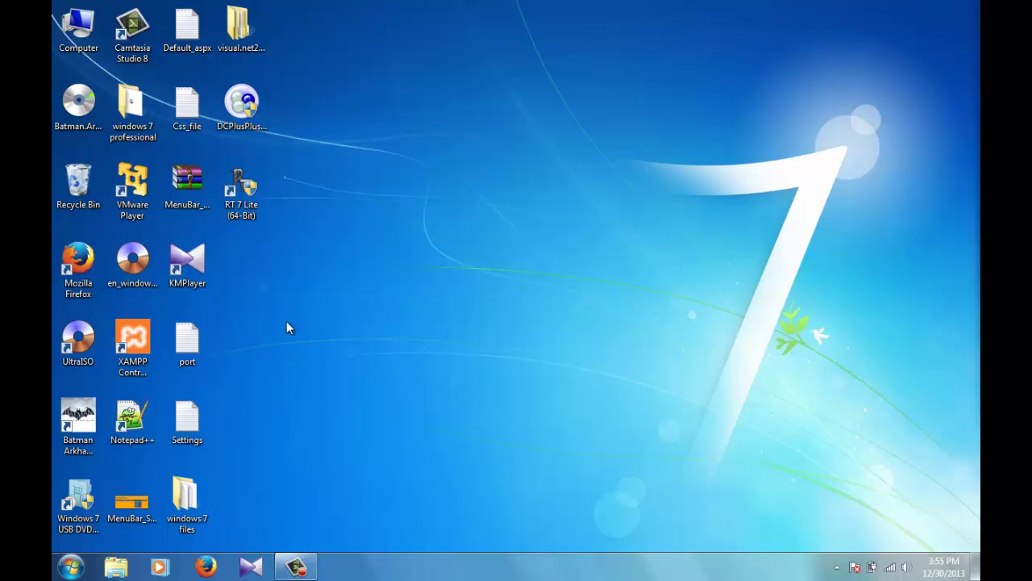
{"action": "right_click", "coordinate": [56, 194]}
{"action": "left_click", "coordinate": [80, 214]}
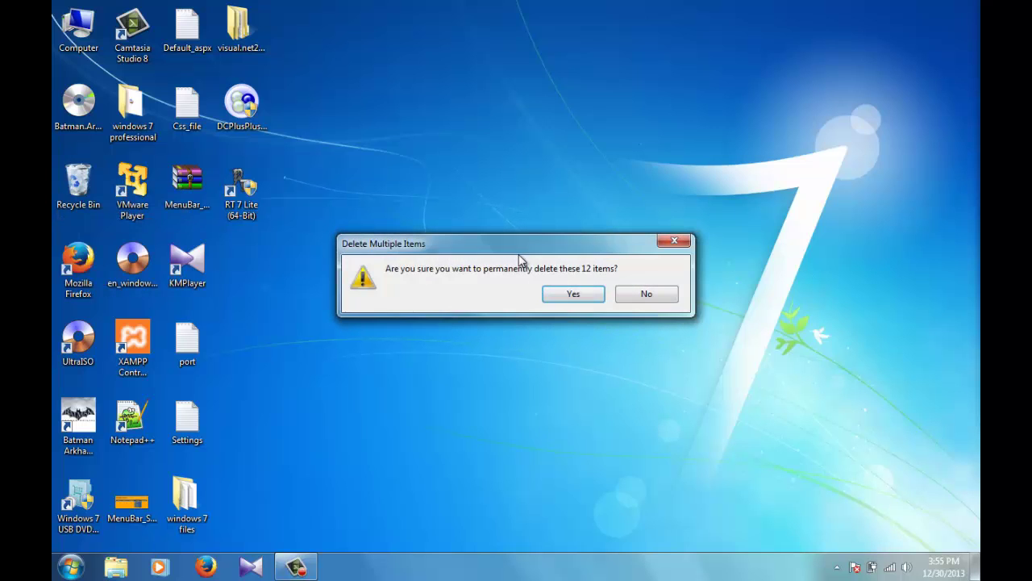
{"action": "left_click", "coordinate": [587, 294]}
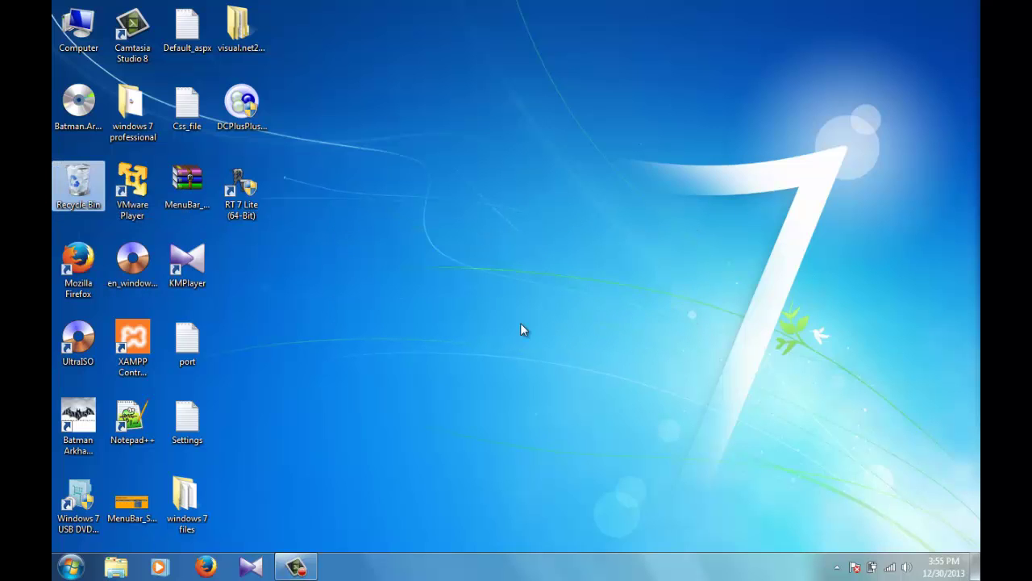
Step: Look inside the windows 7 files and windows 7 professional folders, then close both
{"action": "double_click", "coordinate": [182, 509]}
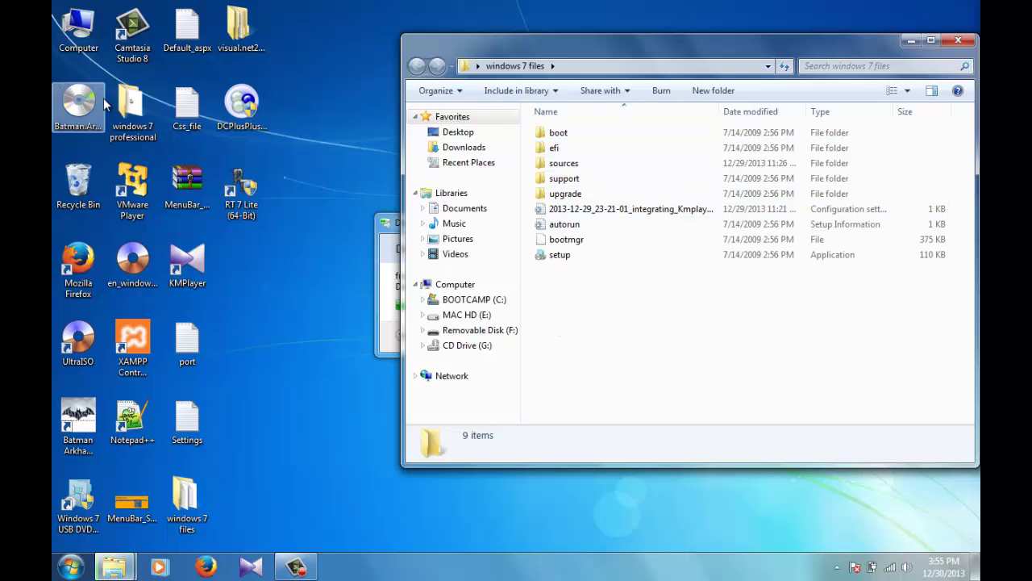
{"action": "double_click", "coordinate": [131, 105]}
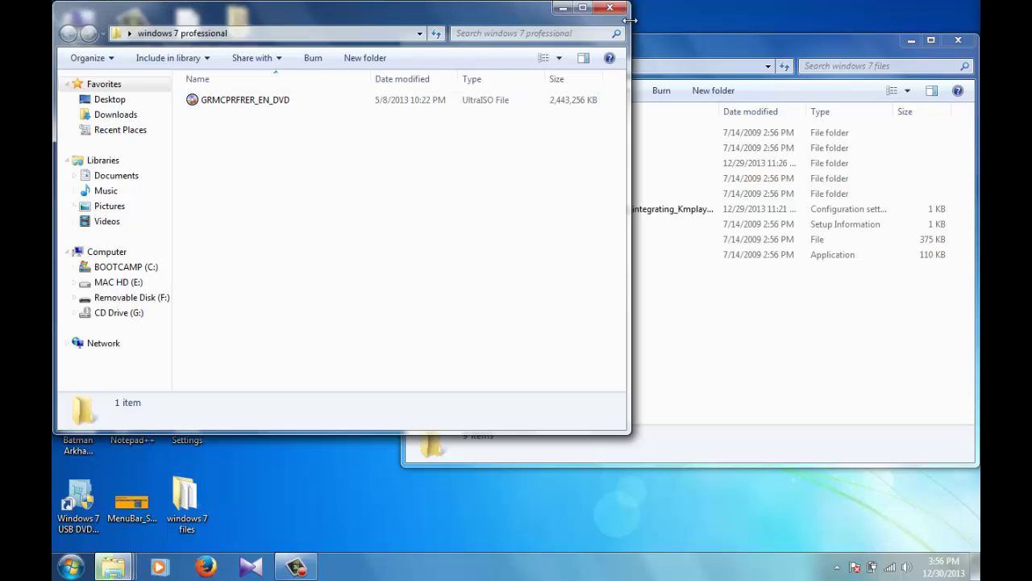
{"action": "left_click", "coordinate": [609, 8]}
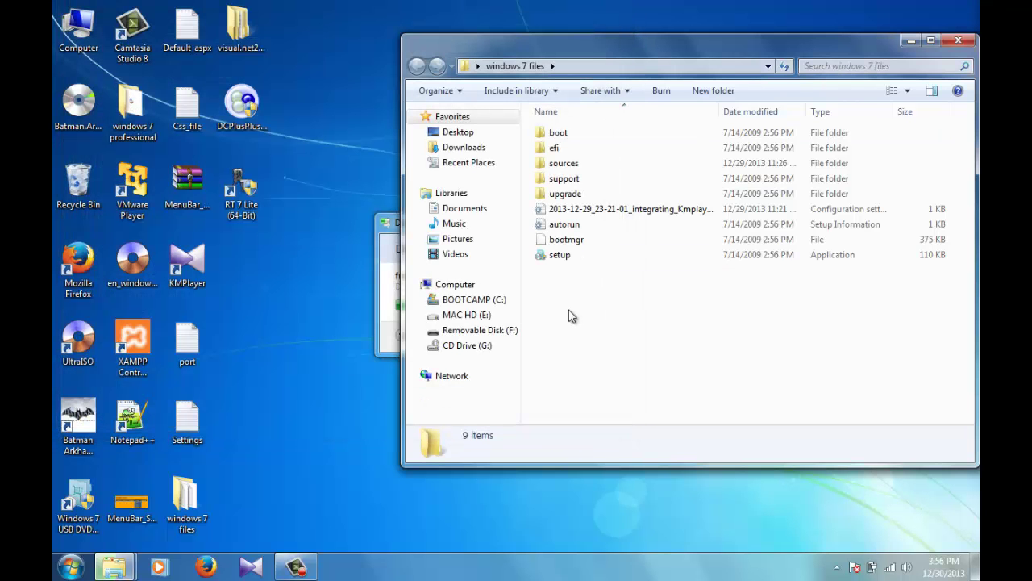
{"action": "left_click", "coordinate": [958, 40]}
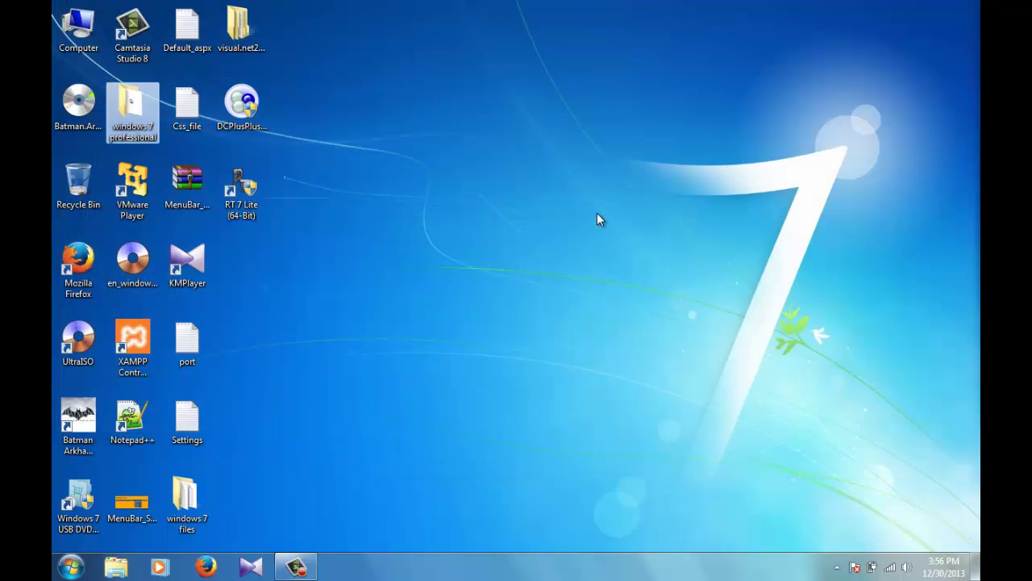
Step: Refresh the bare desktop twice
{"action": "right_click", "coordinate": [420, 194]}
{"action": "left_click", "coordinate": [464, 236]}
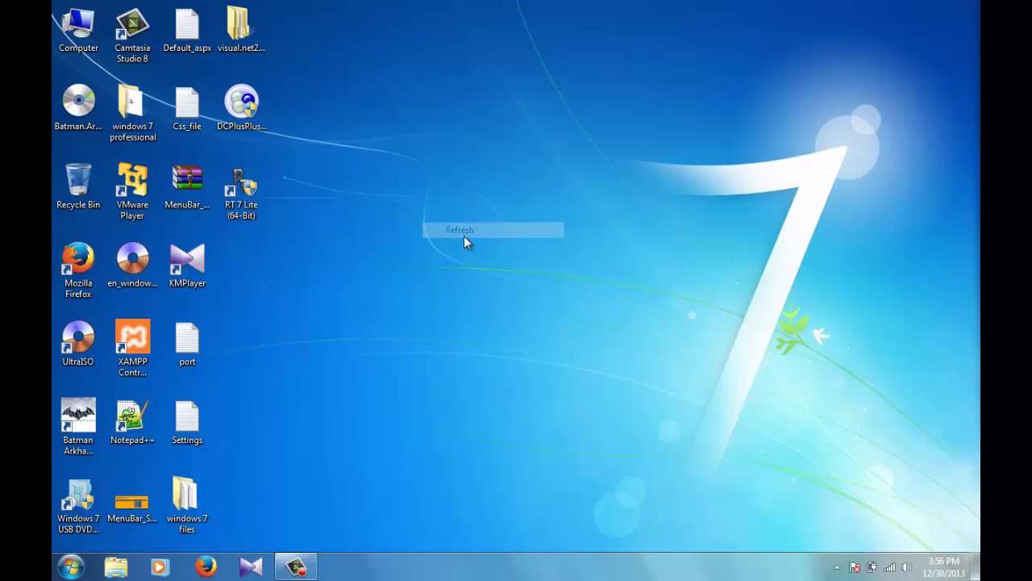
{"action": "right_click", "coordinate": [353, 266]}
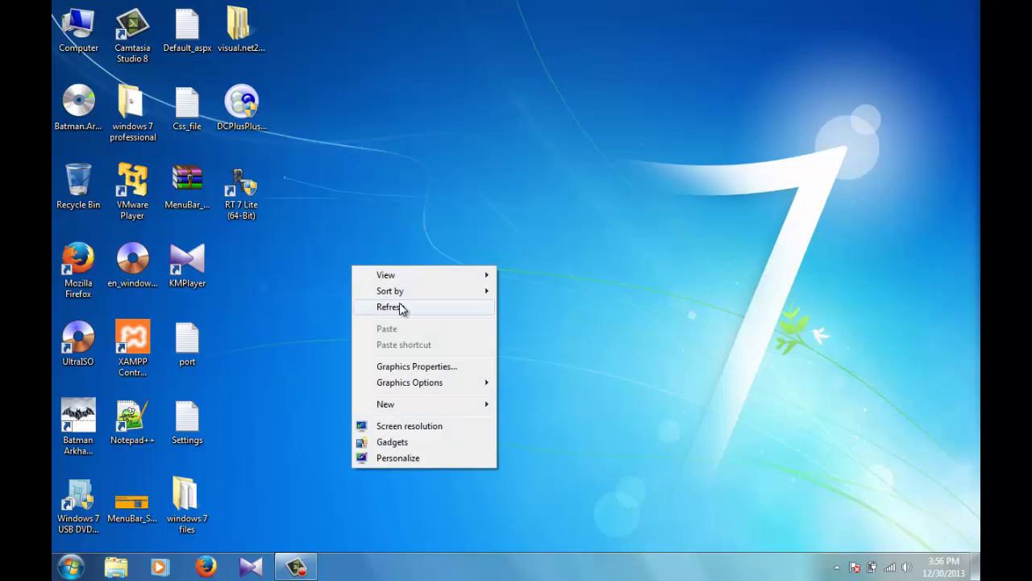
{"action": "left_click", "coordinate": [400, 305]}
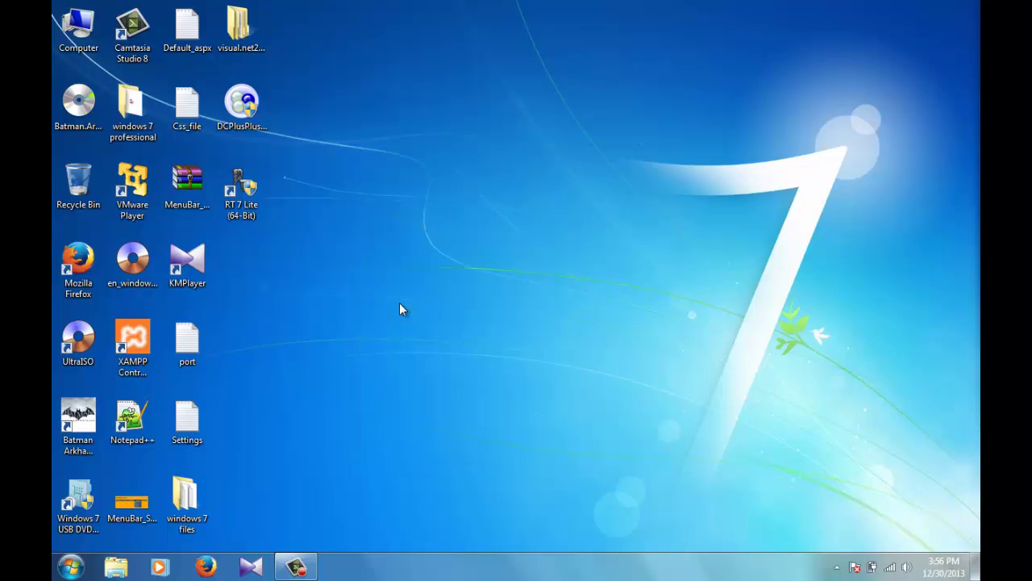
Step: Run the RT 7 Lite shortcut as administrator and answer Yes to the script error
{"action": "right_click", "coordinate": [253, 212]}
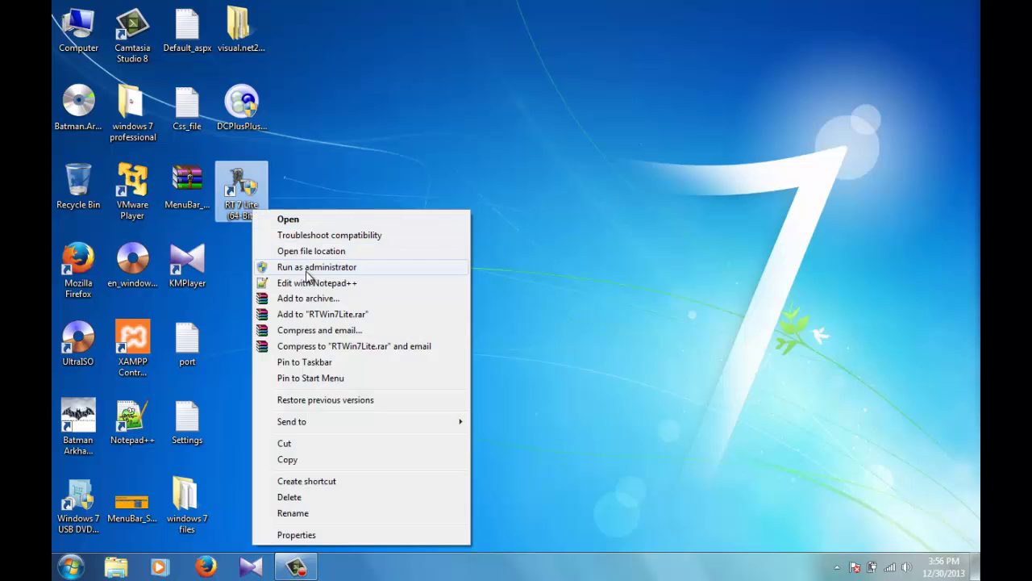
{"action": "left_click", "coordinate": [307, 267]}
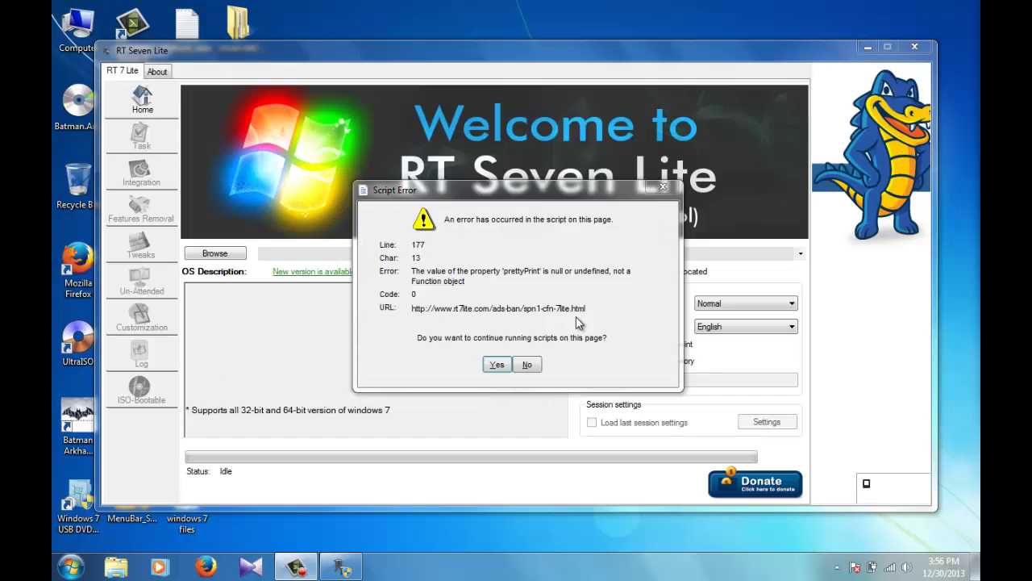
{"action": "left_click", "coordinate": [496, 364]}
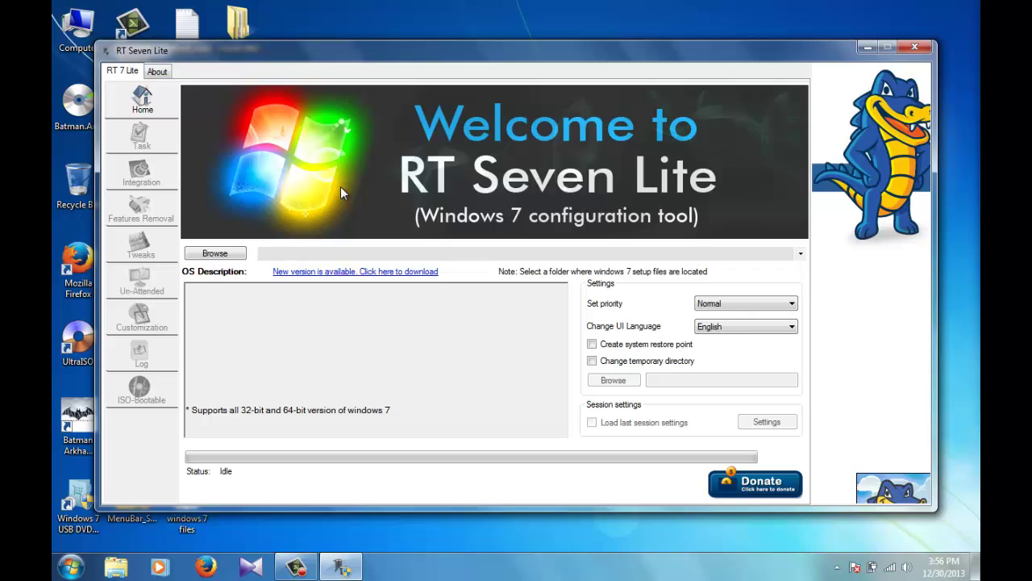
Step: Load the windows 7 files setup folder as source and pick the Windows 7 ULTIMATE image
{"action": "left_click", "coordinate": [218, 255]}
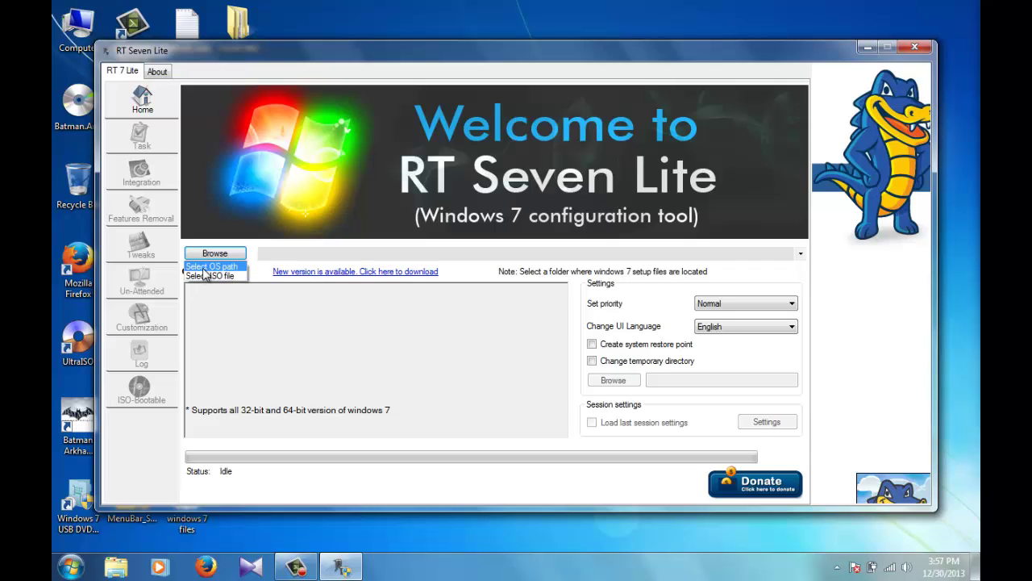
{"action": "left_click", "coordinate": [207, 269]}
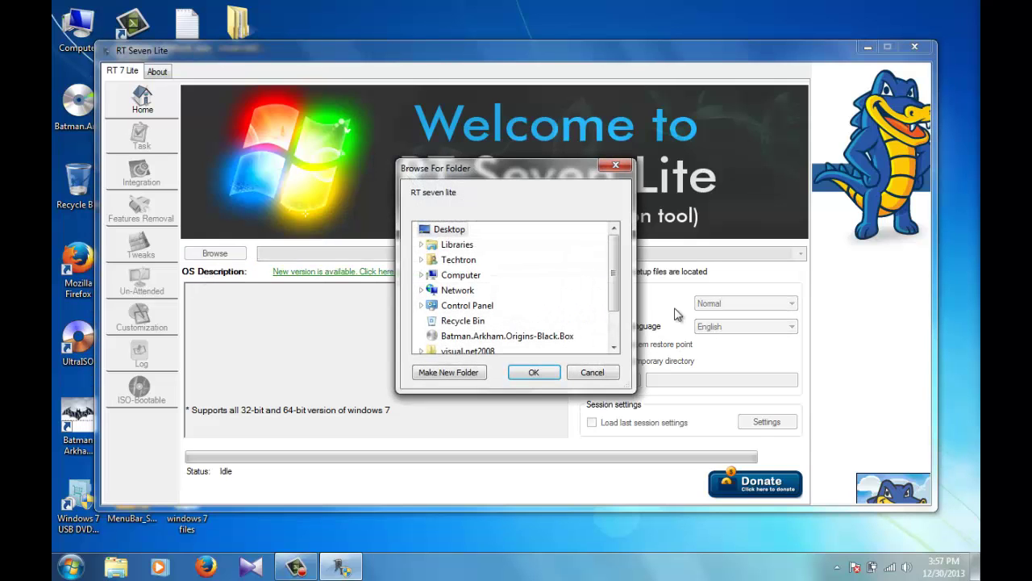
{"action": "left_click", "coordinate": [615, 347]}
{"action": "left_click", "coordinate": [615, 347]}
{"action": "left_click", "coordinate": [614, 347]}
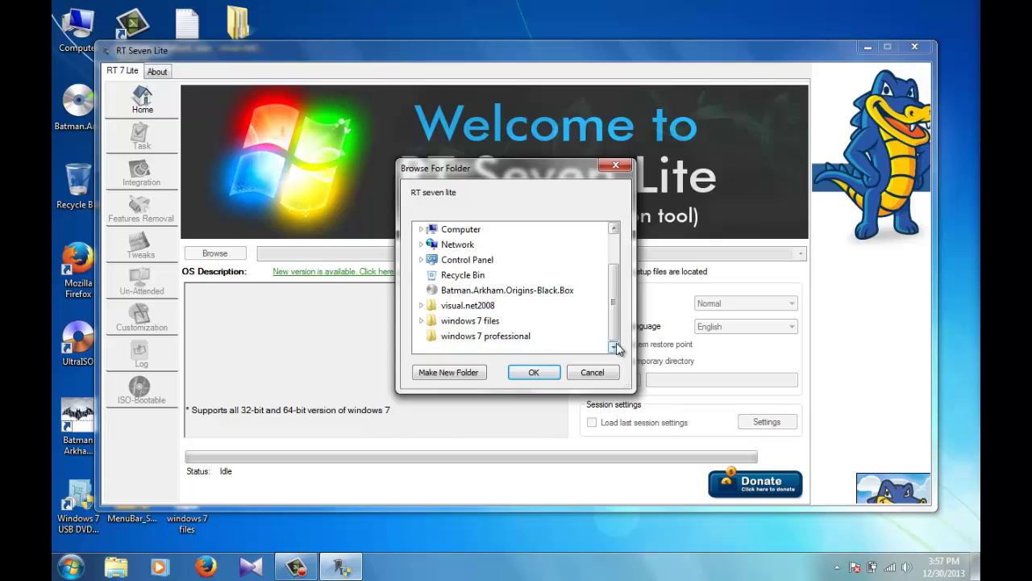
{"action": "left_click", "coordinate": [474, 321]}
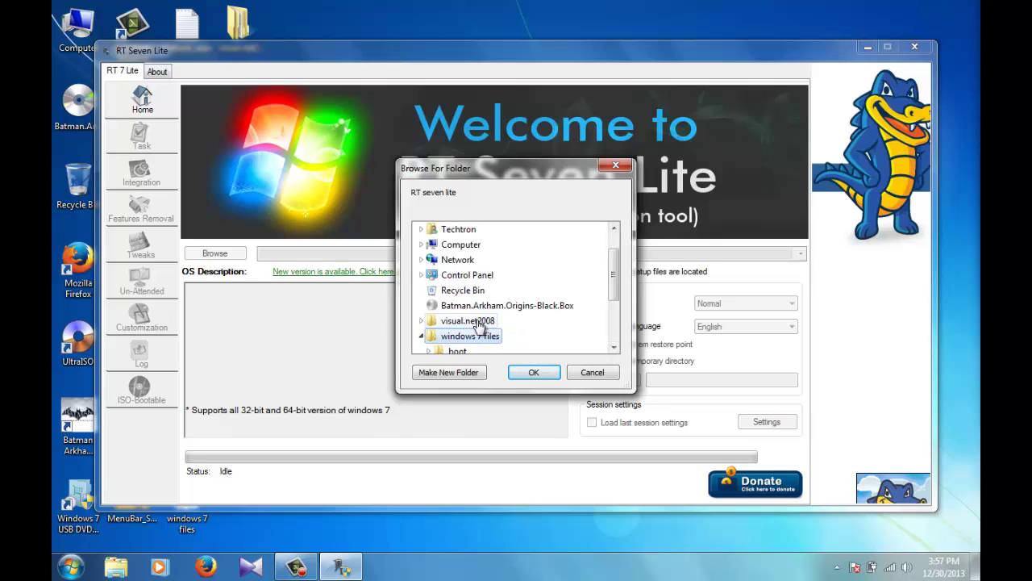
{"action": "left_click", "coordinate": [533, 374]}
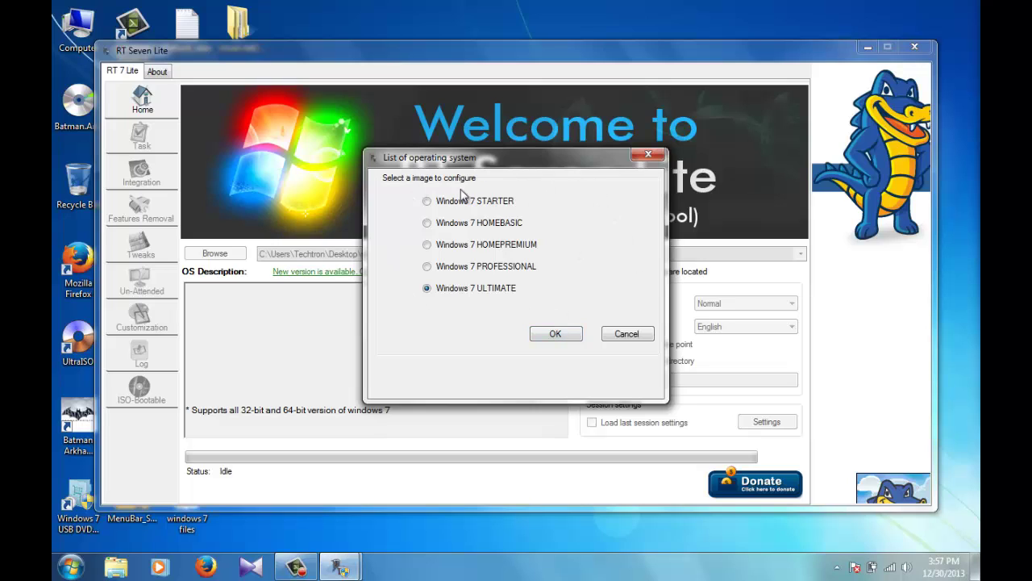
{"action": "left_click", "coordinate": [553, 334]}
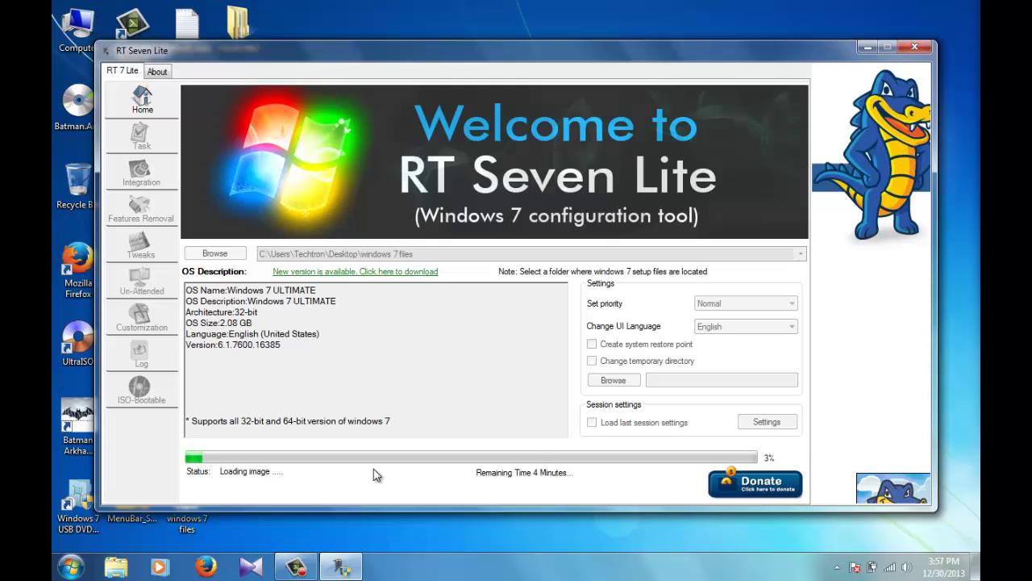
Step: Open Task selection, dismiss the script error, and tick Select All for all six tasks
{"action": "left_click", "coordinate": [297, 567]}
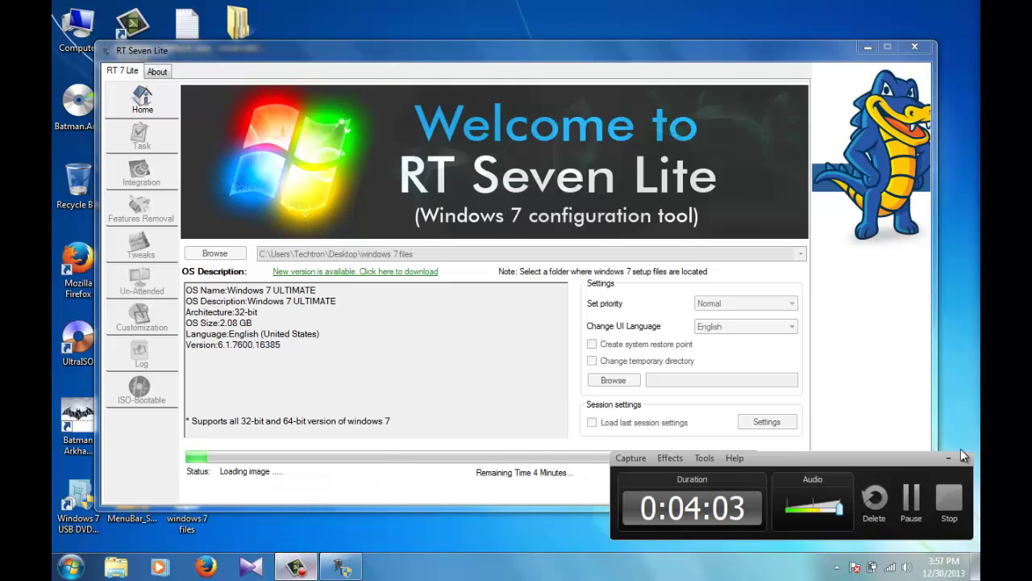
{"action": "left_click", "coordinate": [911, 498]}
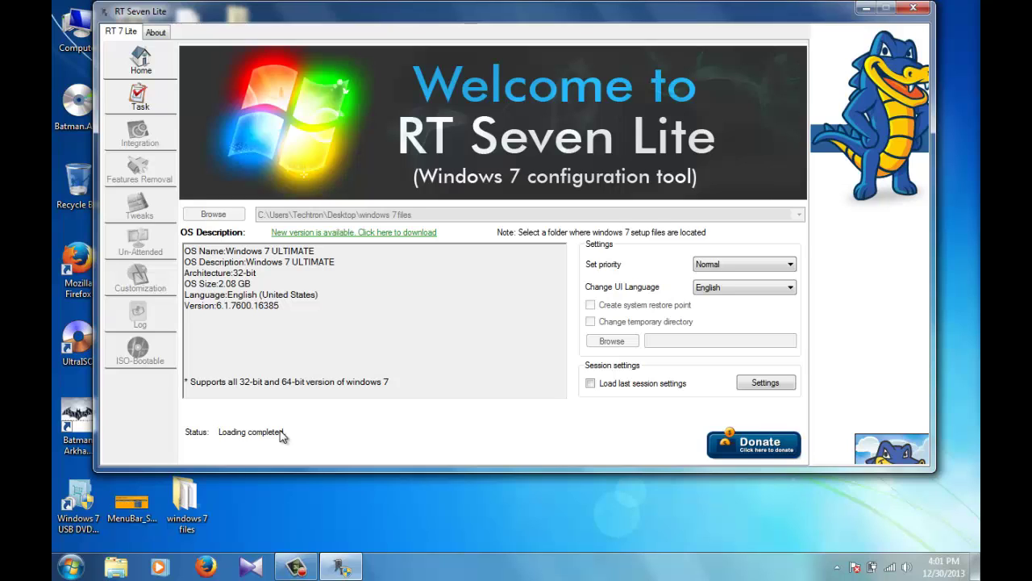
{"action": "left_click", "coordinate": [119, 98]}
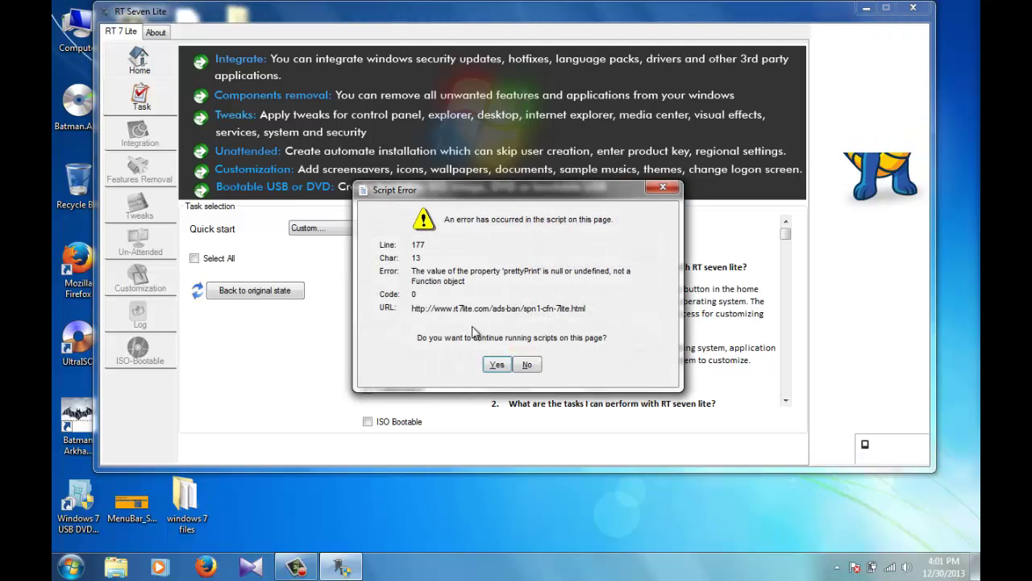
{"action": "left_click", "coordinate": [496, 364]}
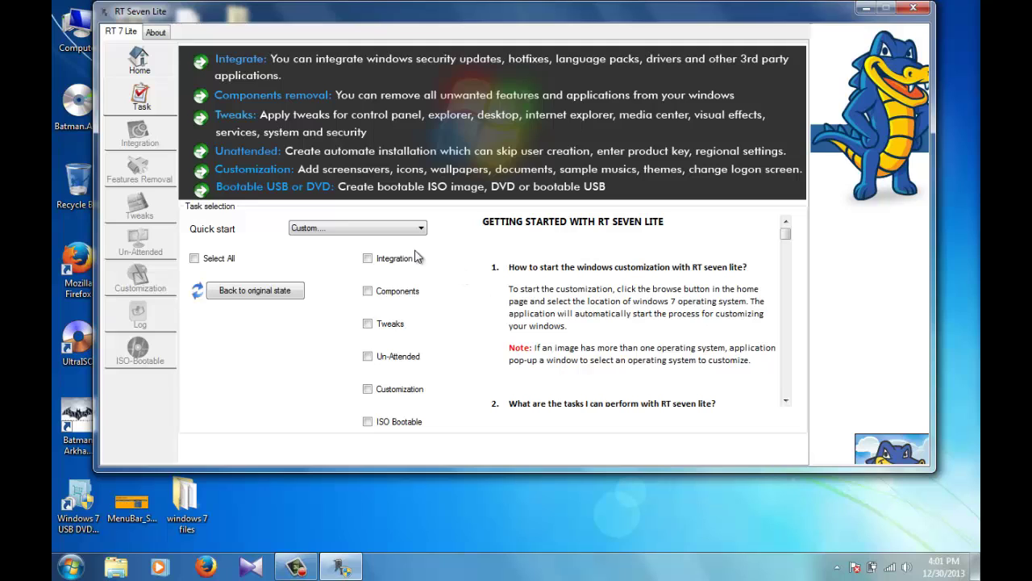
{"action": "left_click", "coordinate": [225, 261]}
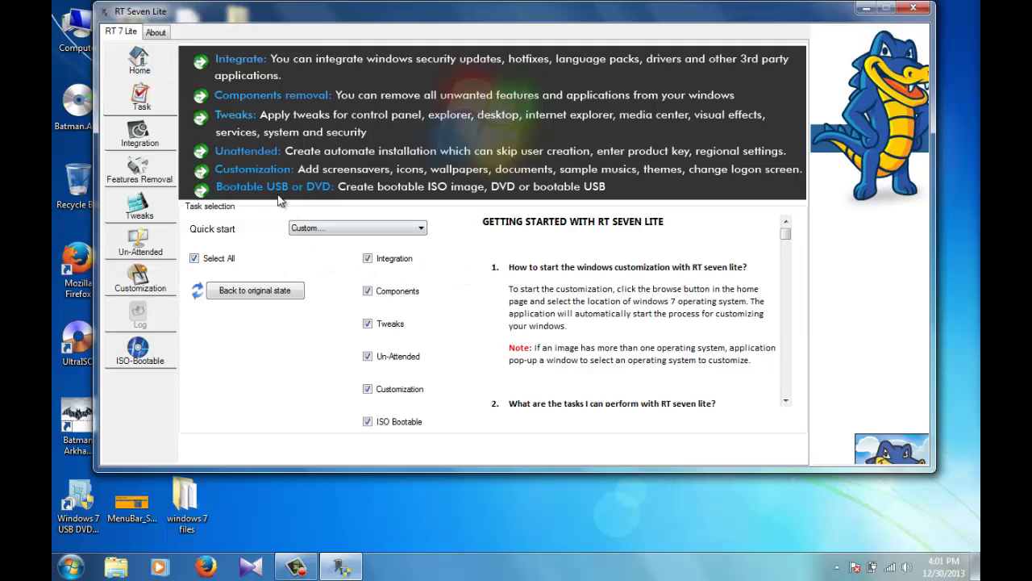
Step: Add Firefox Setup 26.0 from Downloads to the Integration applications list
{"action": "left_click", "coordinate": [138, 137]}
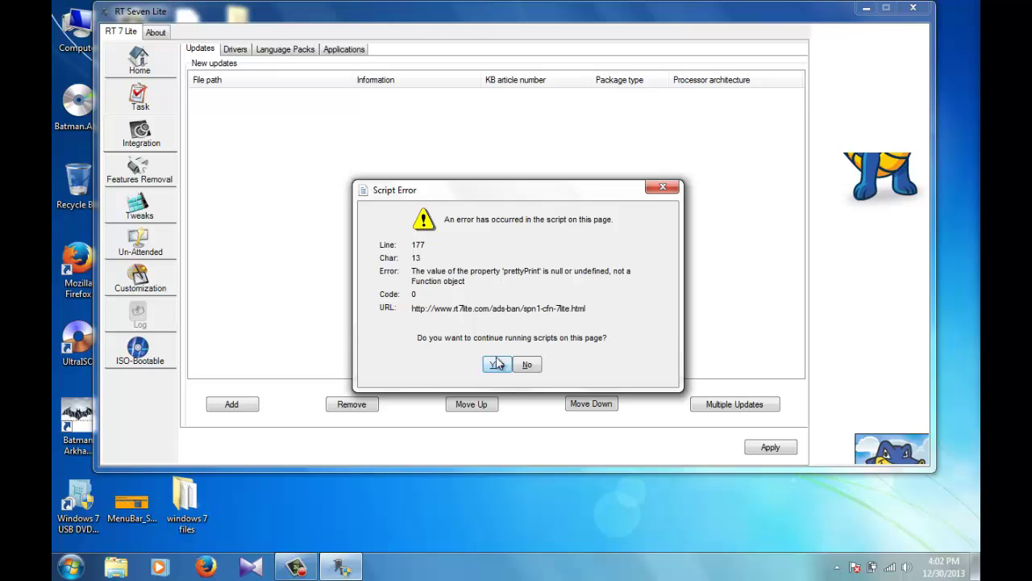
{"action": "key", "text": "Return"}
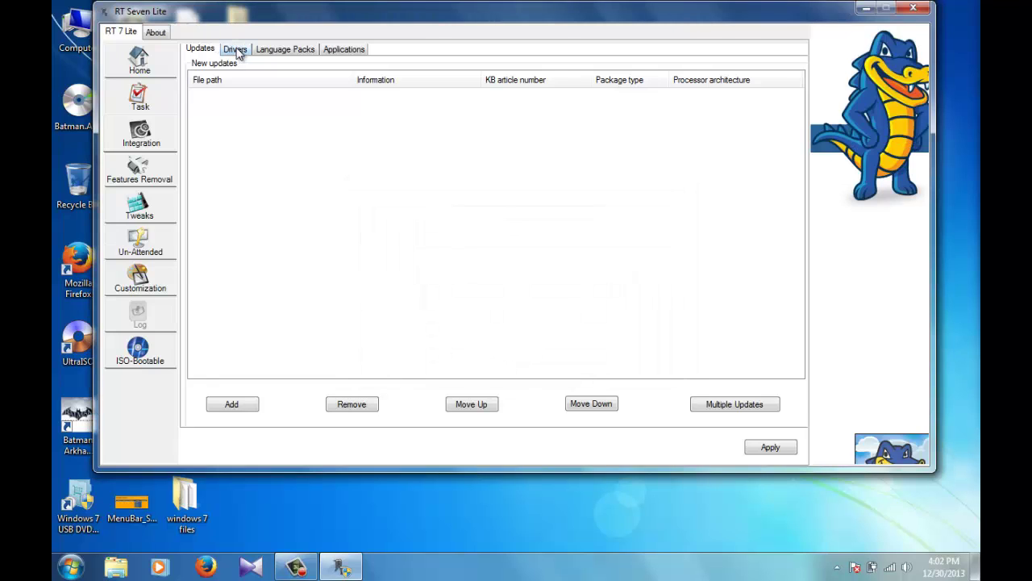
{"action": "left_click", "coordinate": [235, 49]}
{"action": "left_click", "coordinate": [270, 50]}
{"action": "left_click", "coordinate": [358, 49]}
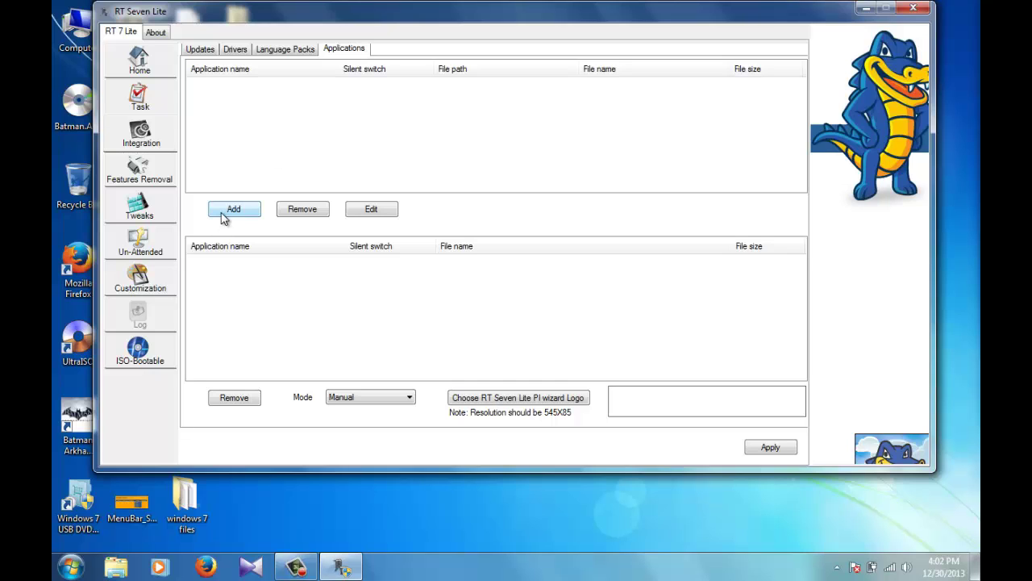
{"action": "left_click", "coordinate": [223, 213]}
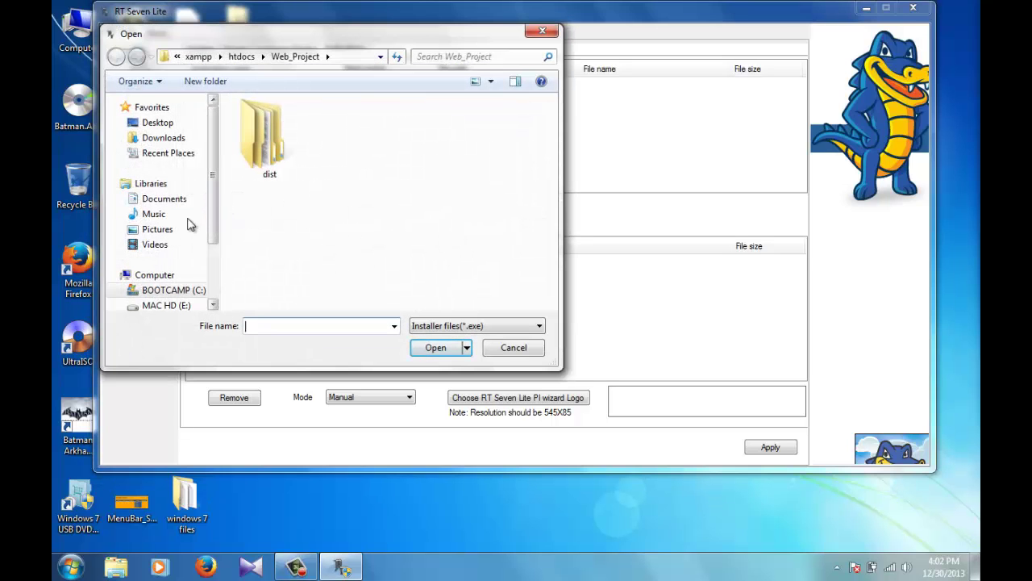
{"action": "left_click", "coordinate": [163, 138]}
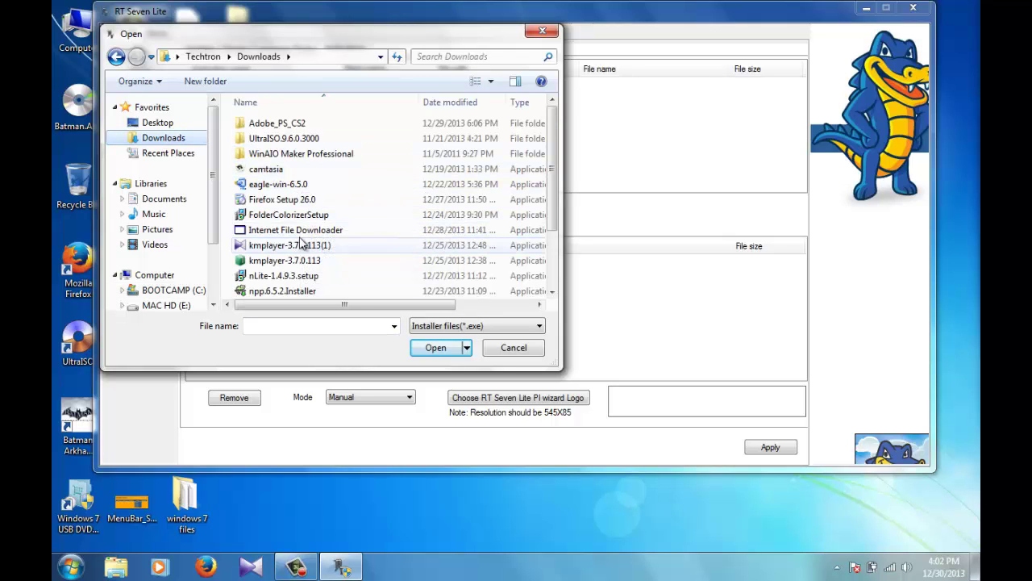
{"action": "double_click", "coordinate": [318, 202]}
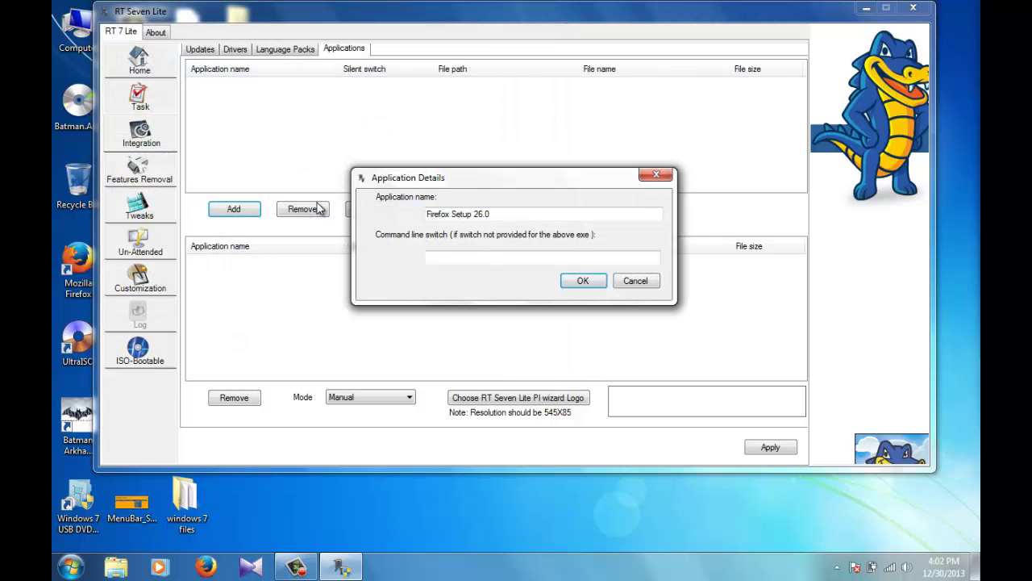
{"action": "left_click", "coordinate": [581, 282]}
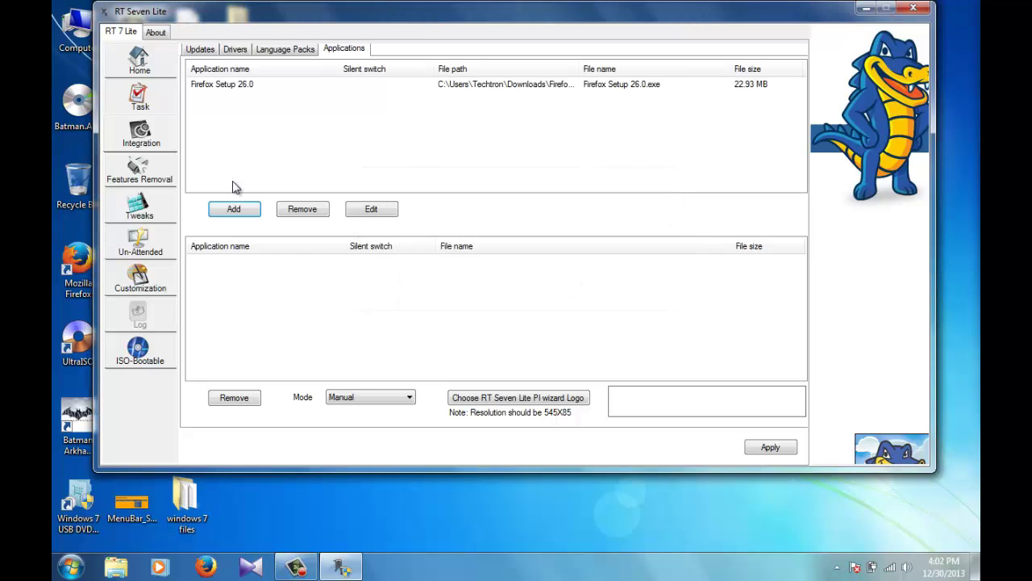
Step: Add the kmplayer-3.7.0.113(1) and npp.6.5.2.Installer installers to the applications list
{"action": "left_click", "coordinate": [234, 210]}
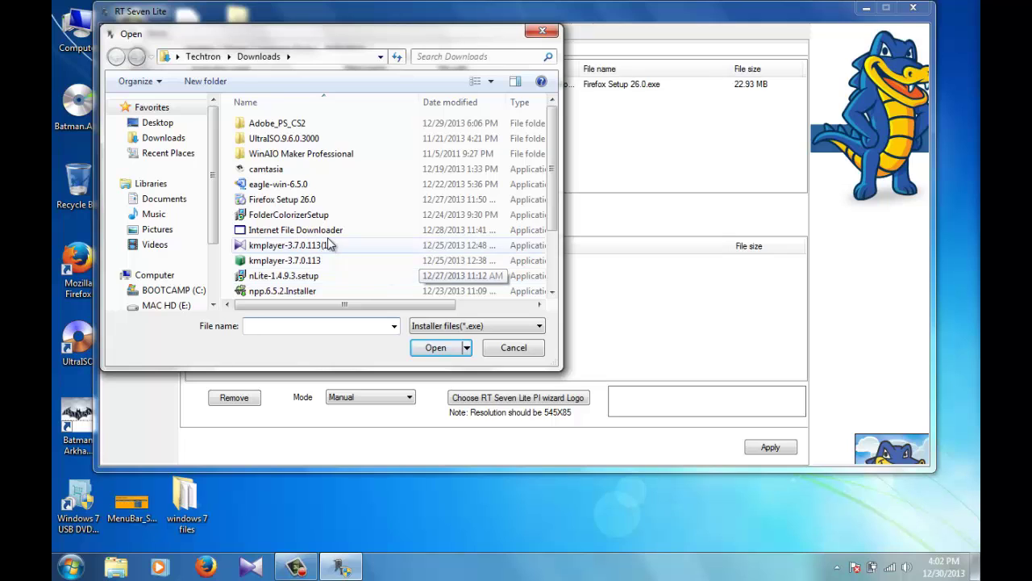
{"action": "double_click", "coordinate": [328, 244]}
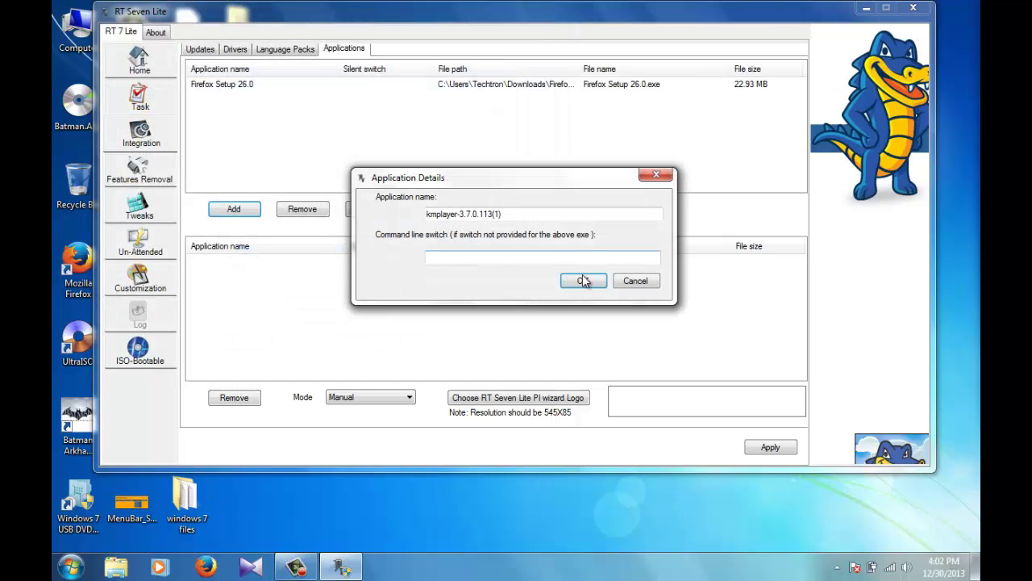
{"action": "left_click", "coordinate": [583, 280]}
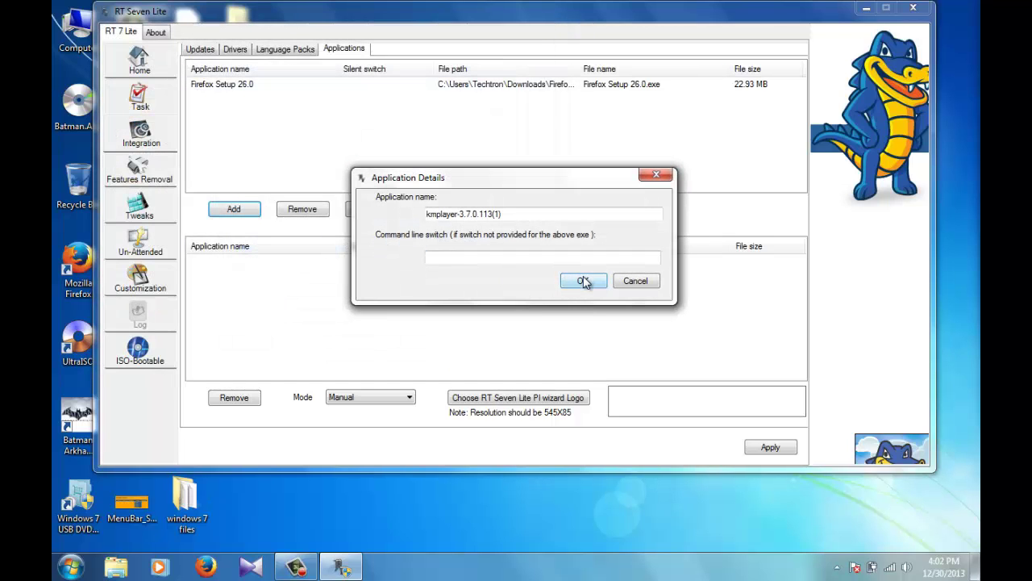
{"action": "left_click", "coordinate": [235, 214]}
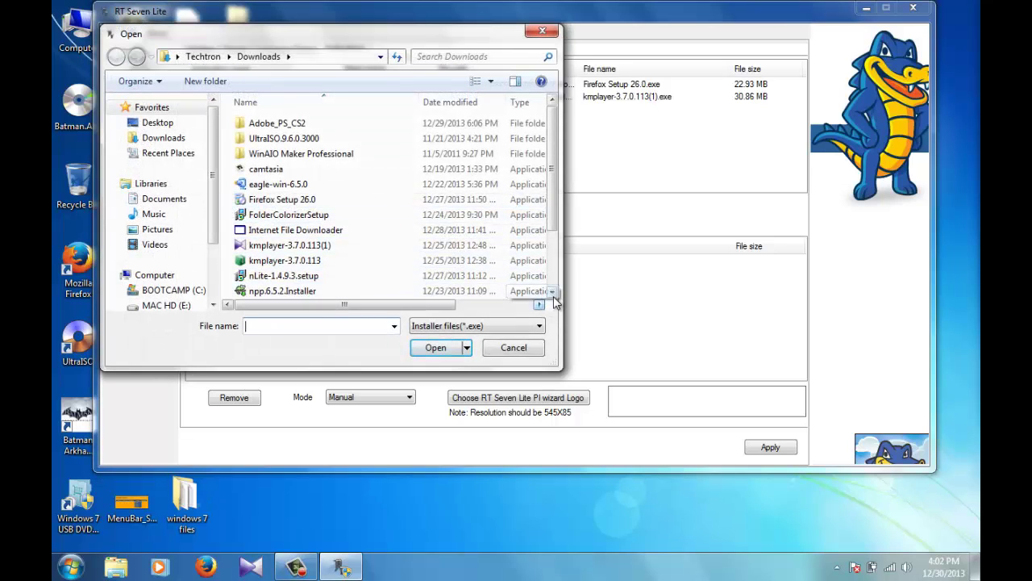
{"action": "left_click", "coordinate": [320, 293]}
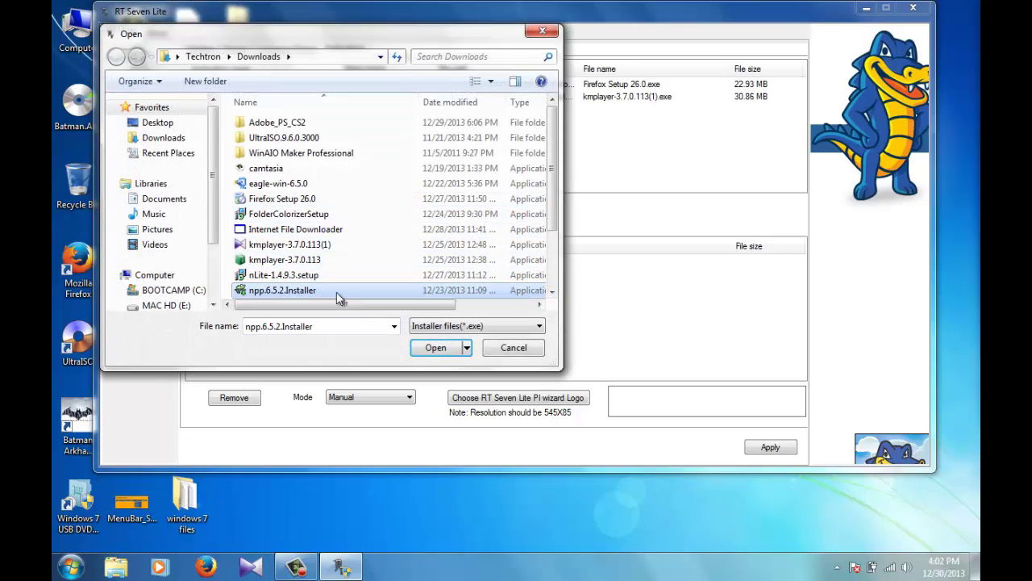
{"action": "left_click", "coordinate": [435, 348]}
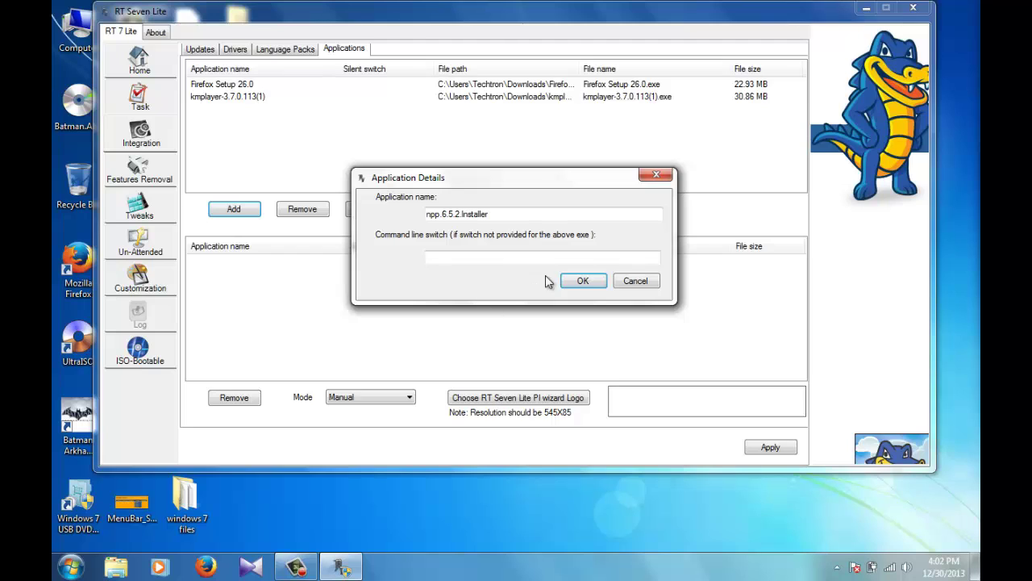
{"action": "left_click", "coordinate": [580, 282]}
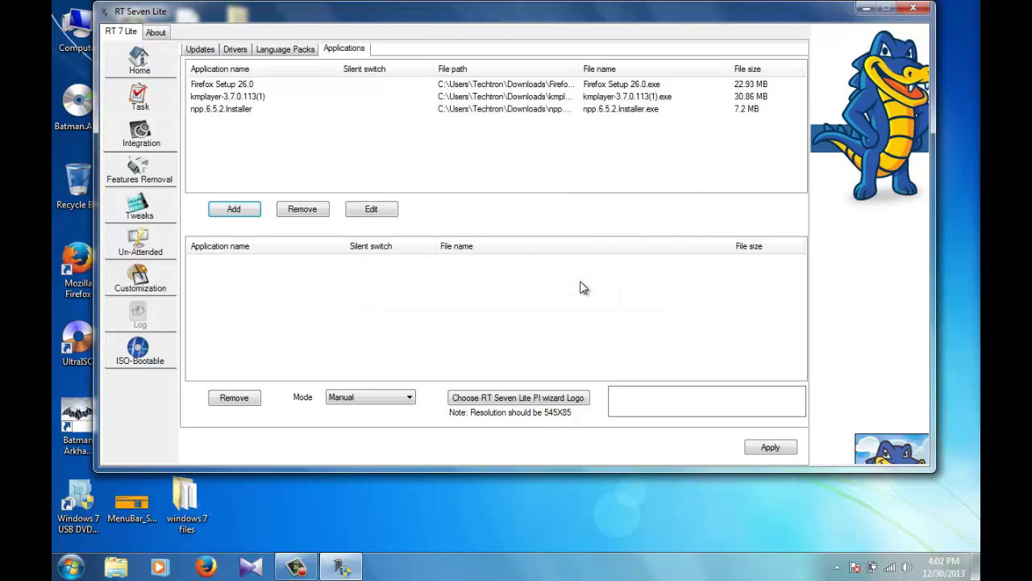
{"action": "left_click", "coordinate": [287, 110]}
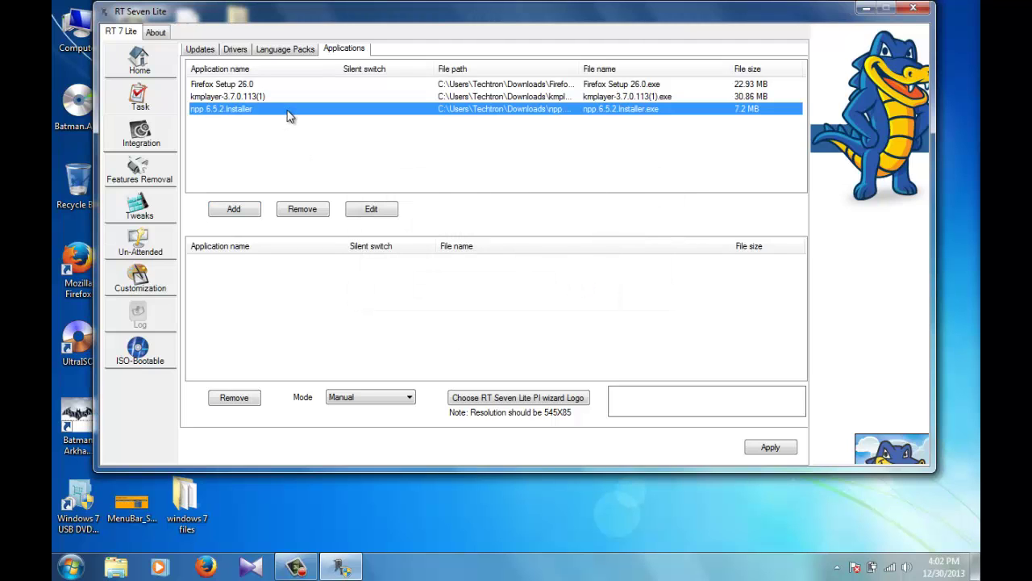
{"action": "left_click", "coordinate": [139, 171]}
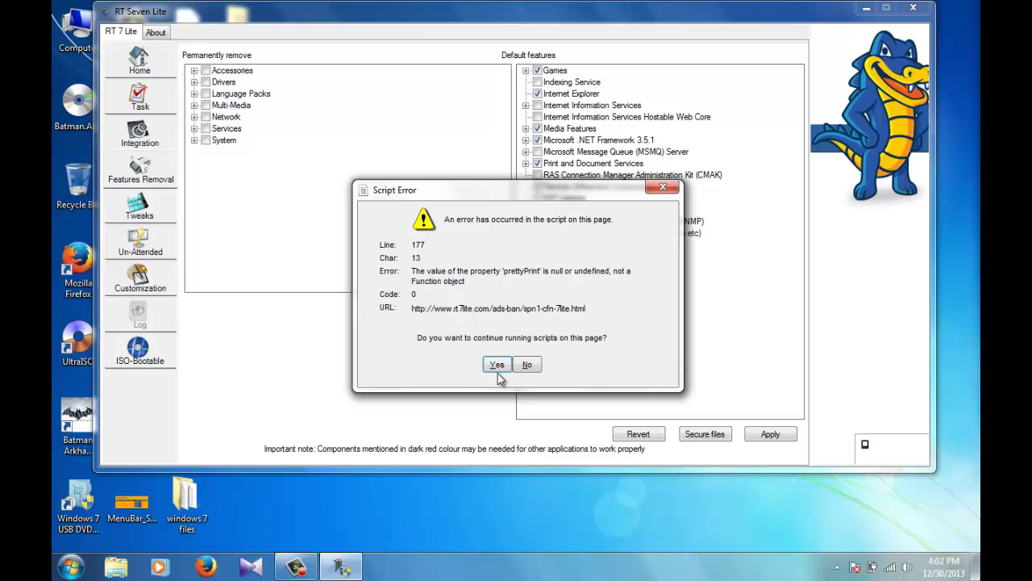
Step: Dismiss the script error and untick Internet Explorer under Default features
{"action": "left_click", "coordinate": [498, 367]}
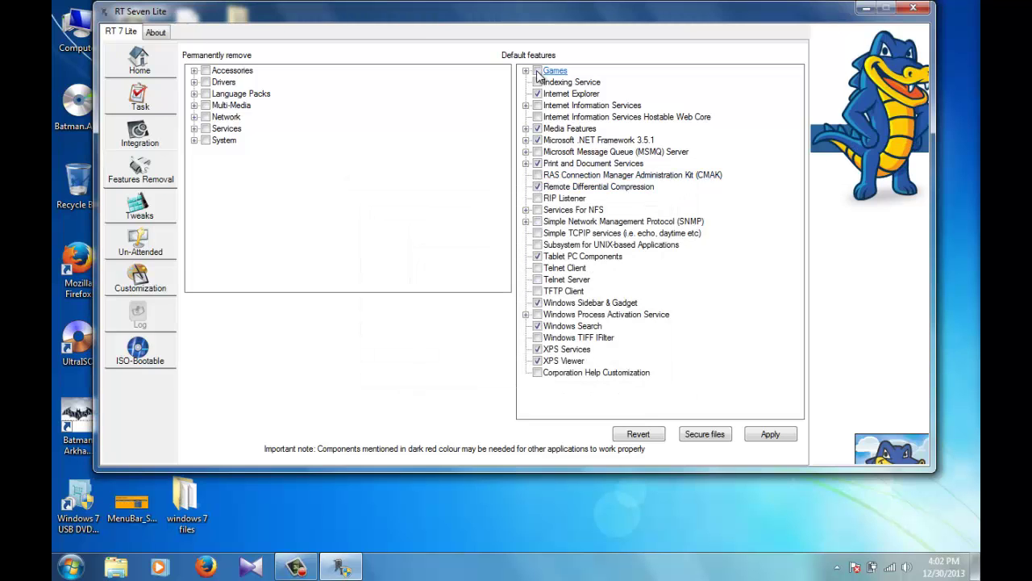
{"action": "left_click", "coordinate": [537, 93]}
{"action": "left_click", "coordinate": [141, 208]}
Step: Open Tweaks, dismiss the script error, and select the Search and Windows Side Show control panel entries
{"action": "left_click", "coordinate": [474, 155]}
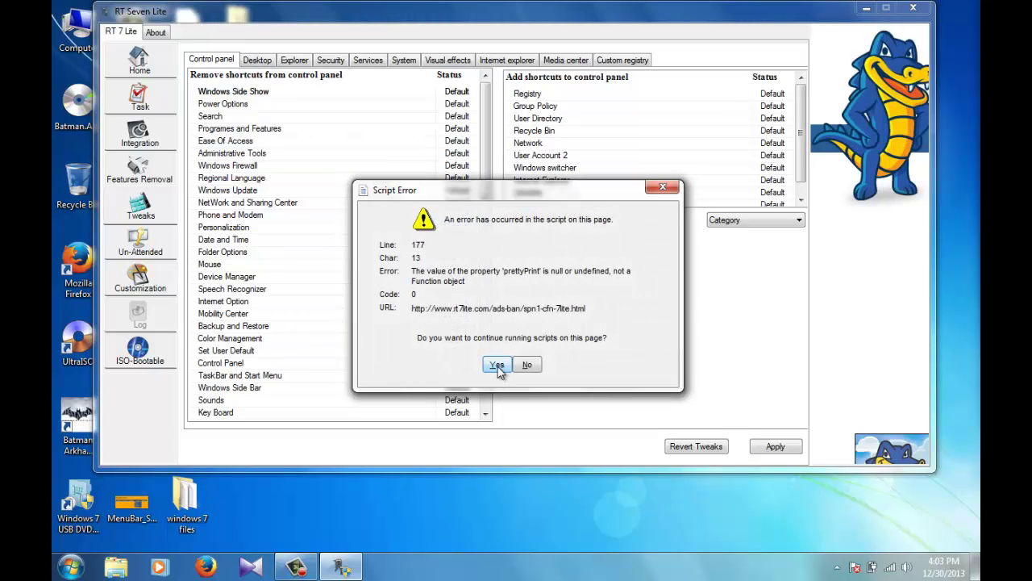
{"action": "left_click", "coordinate": [497, 365]}
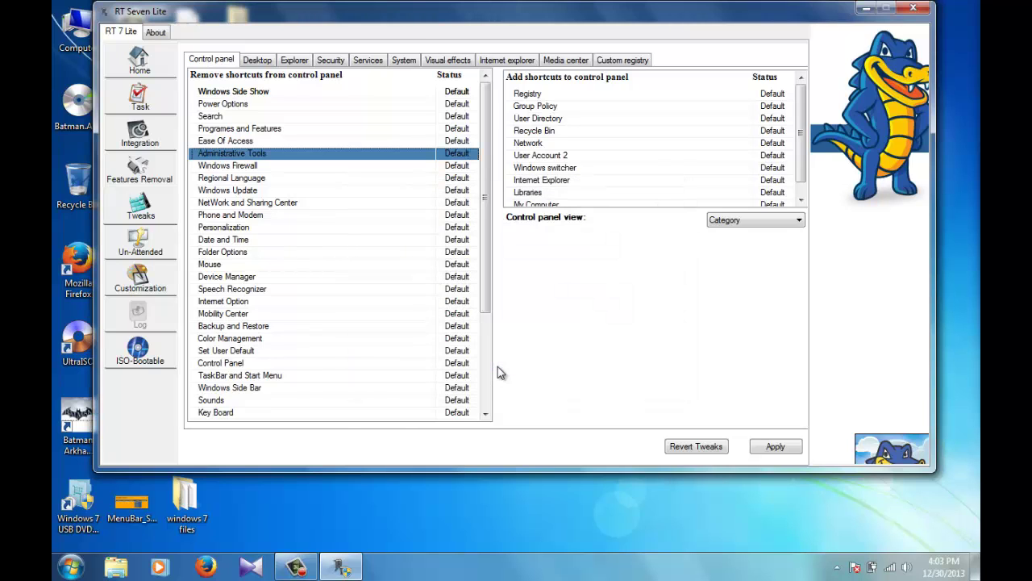
{"action": "left_click", "coordinate": [295, 116]}
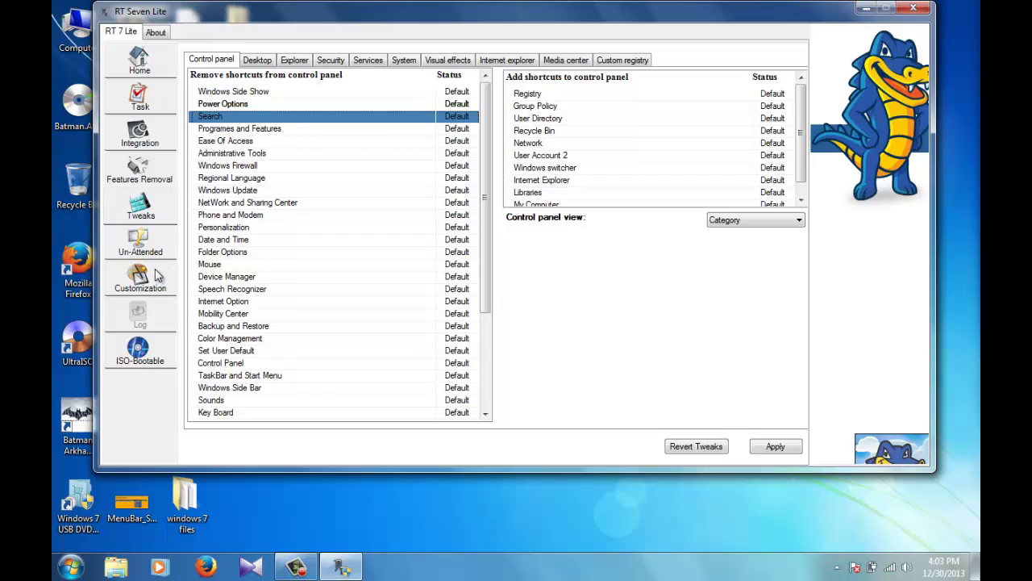
{"action": "left_click", "coordinate": [244, 94]}
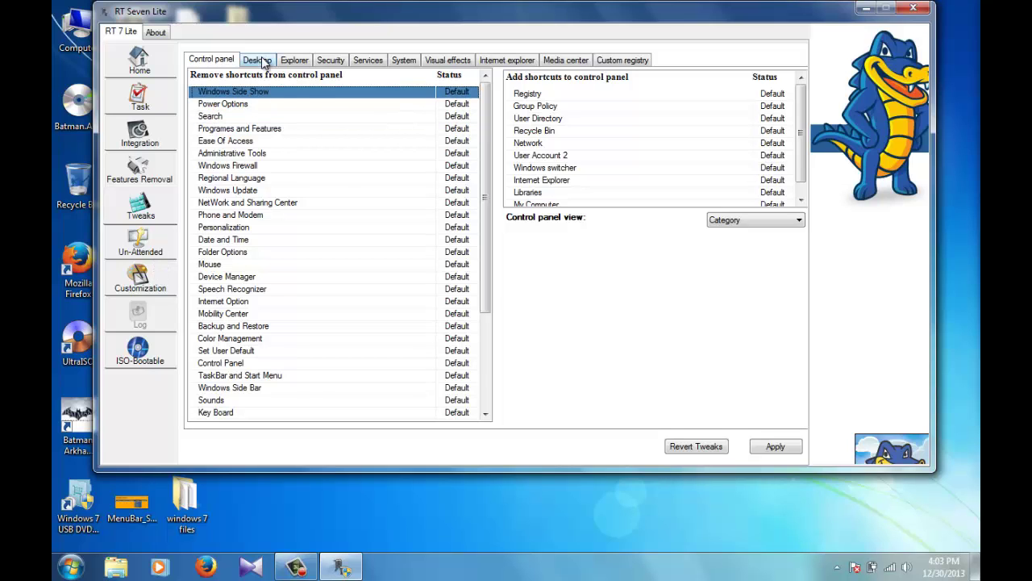
Step: Browse each tweak category, ending on Desktop and Task bar with Personalization and Action center selected
{"action": "left_click", "coordinate": [260, 61]}
{"action": "left_click", "coordinate": [306, 60]}
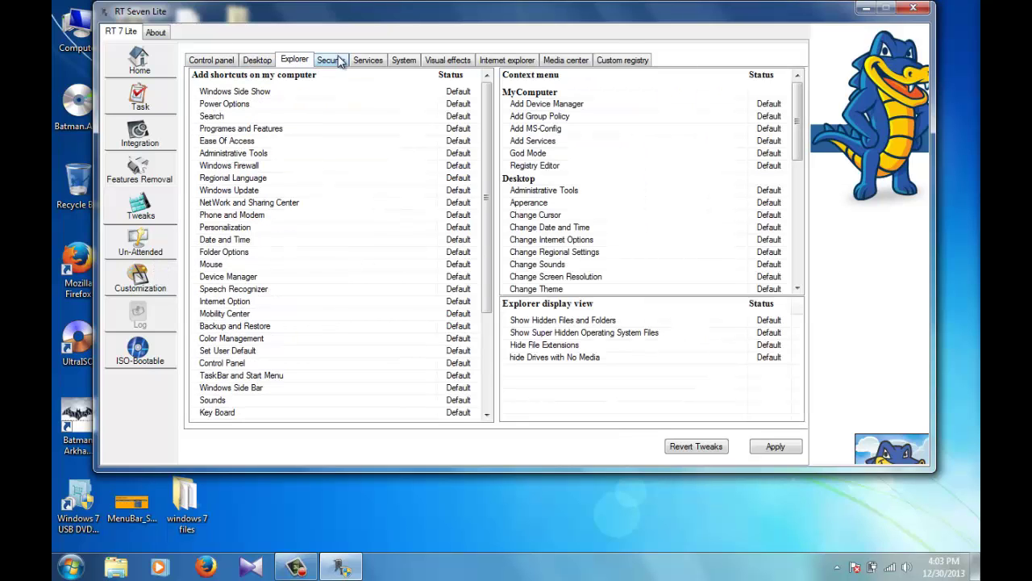
{"action": "left_click", "coordinate": [339, 63]}
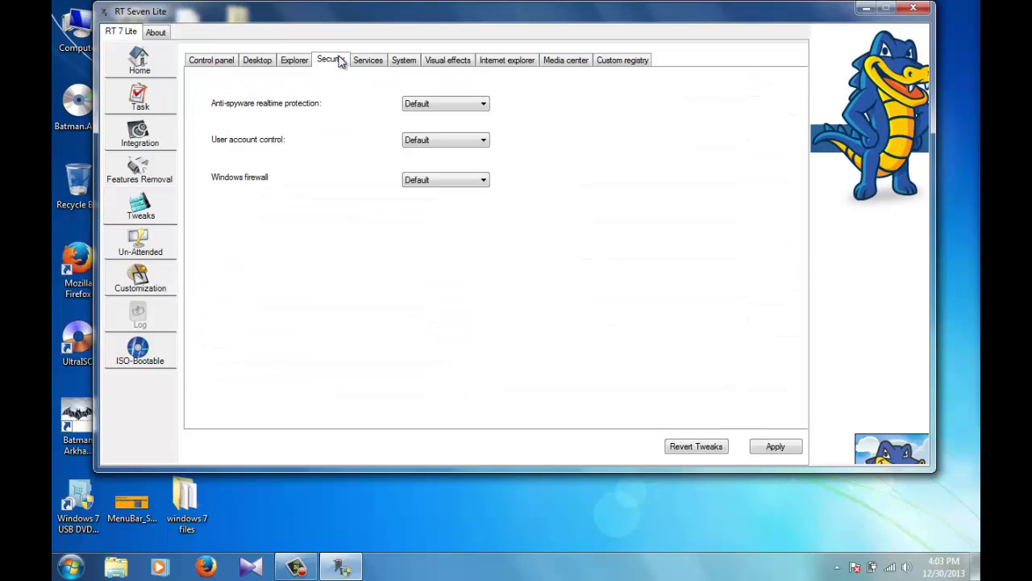
{"action": "left_click", "coordinate": [394, 62]}
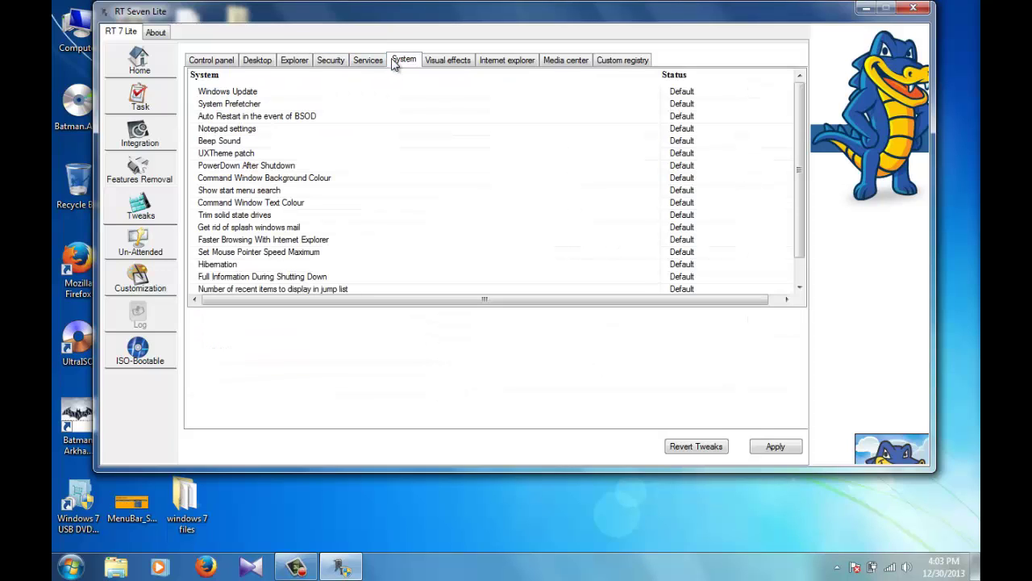
{"action": "left_click", "coordinate": [447, 62]}
{"action": "left_click", "coordinate": [509, 62]}
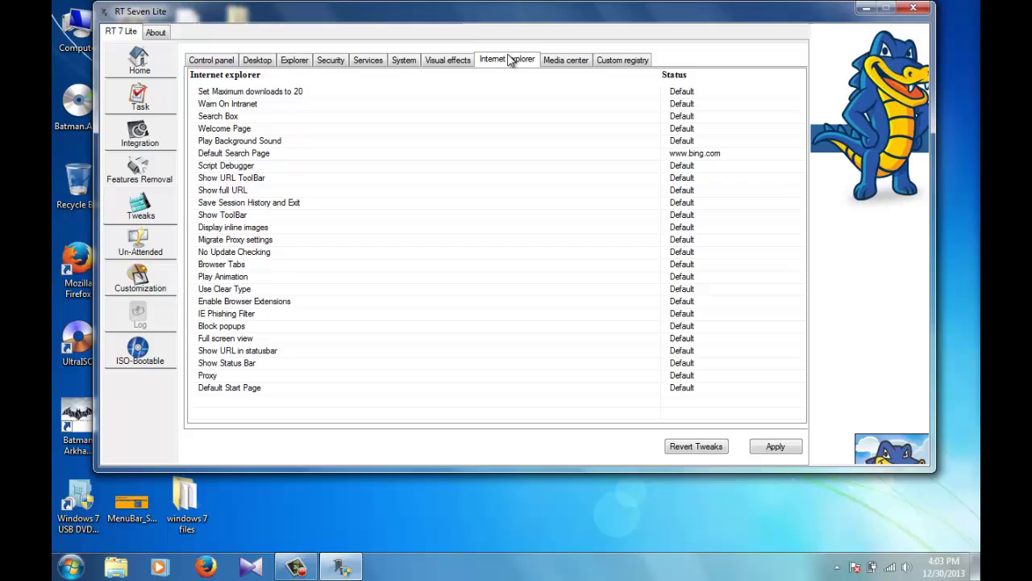
{"action": "left_click", "coordinate": [575, 63]}
{"action": "left_click", "coordinate": [625, 62]}
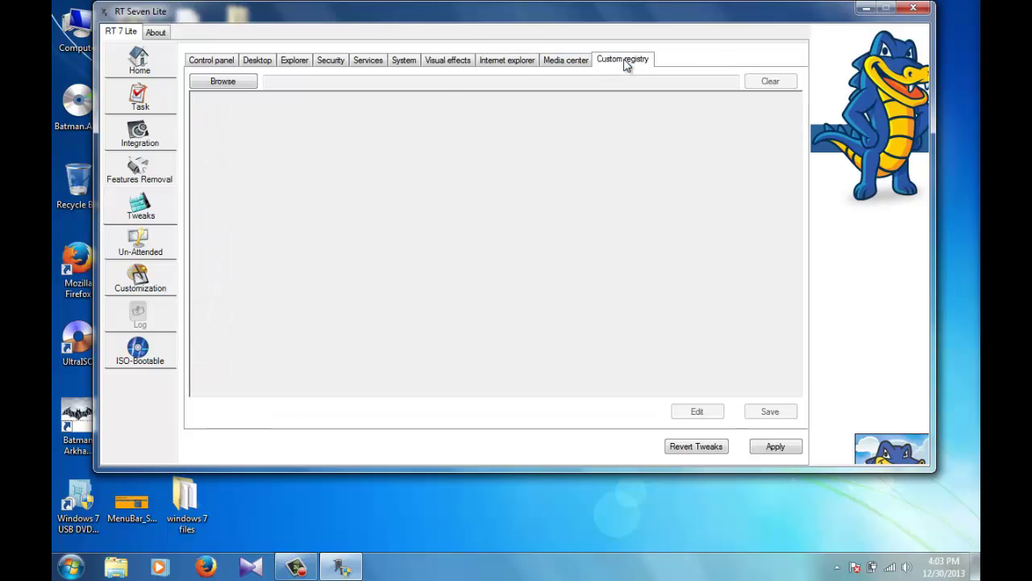
{"action": "left_click", "coordinate": [210, 65]}
{"action": "left_click", "coordinate": [259, 61]}
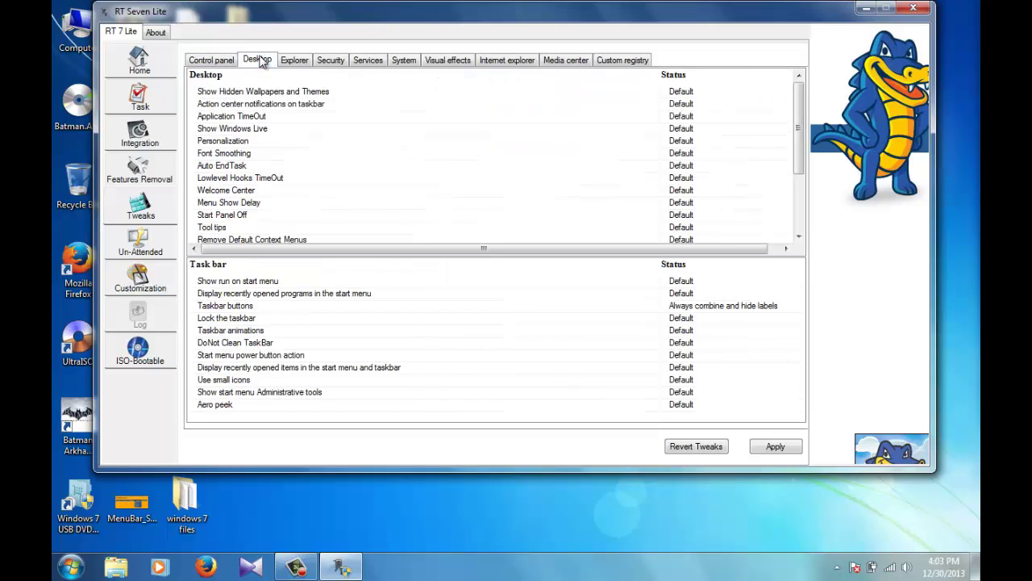
{"action": "left_click", "coordinate": [241, 141]}
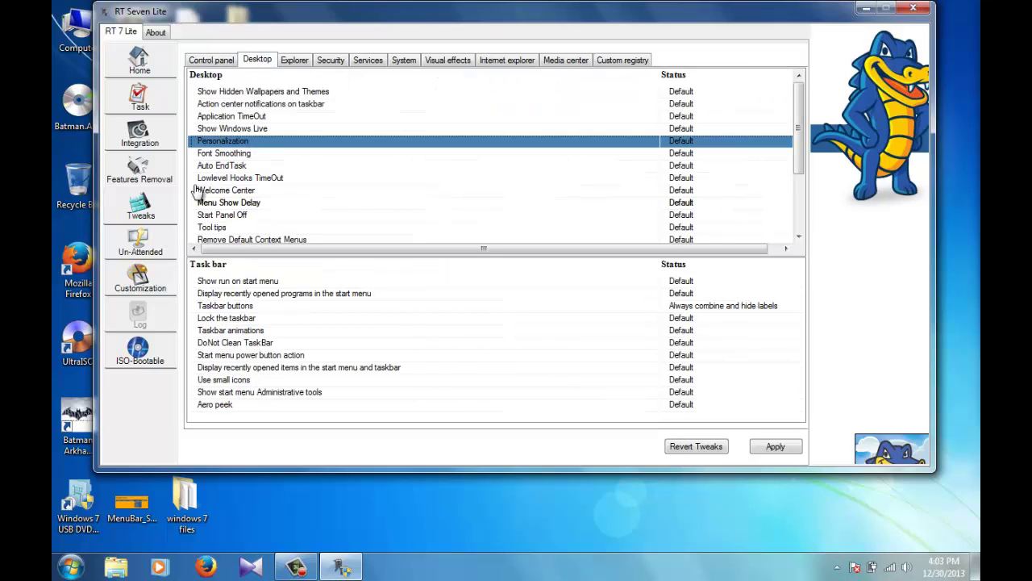
{"action": "left_click", "coordinate": [274, 104]}
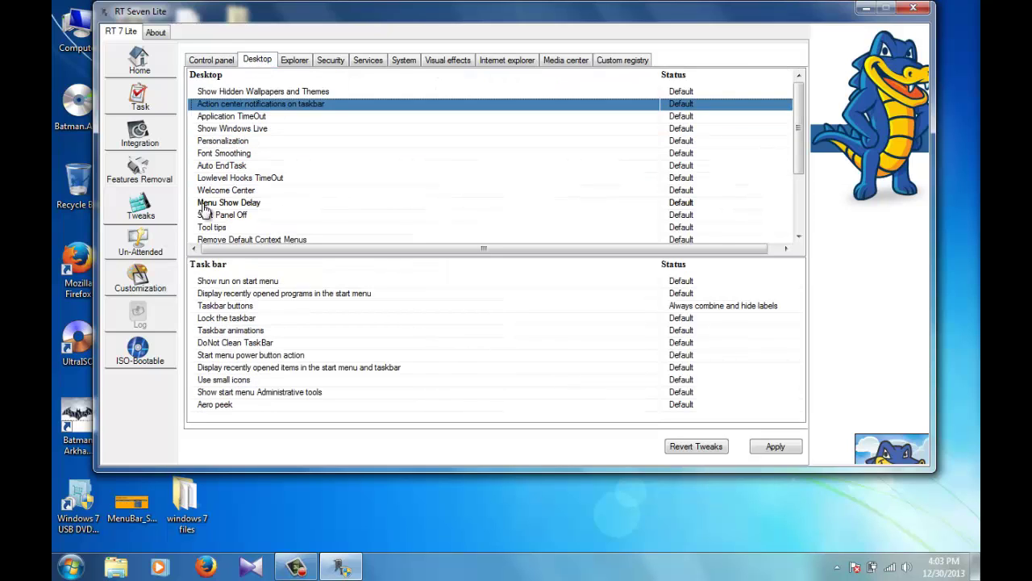
Step: In Un-Attended, enter computer name techtron, skip user creation, and set the administrator password
{"action": "left_click", "coordinate": [137, 246]}
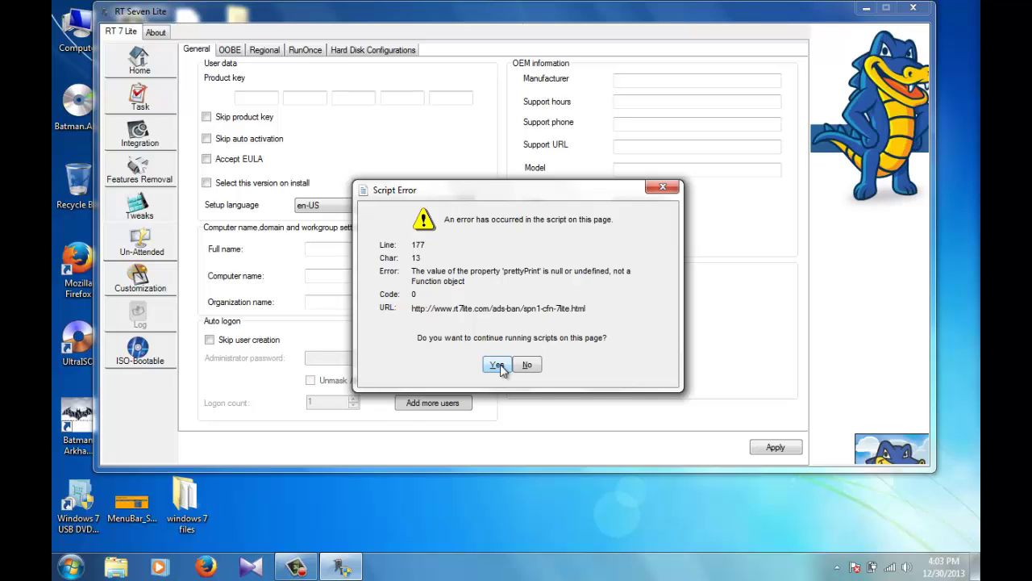
{"action": "left_click", "coordinate": [497, 364]}
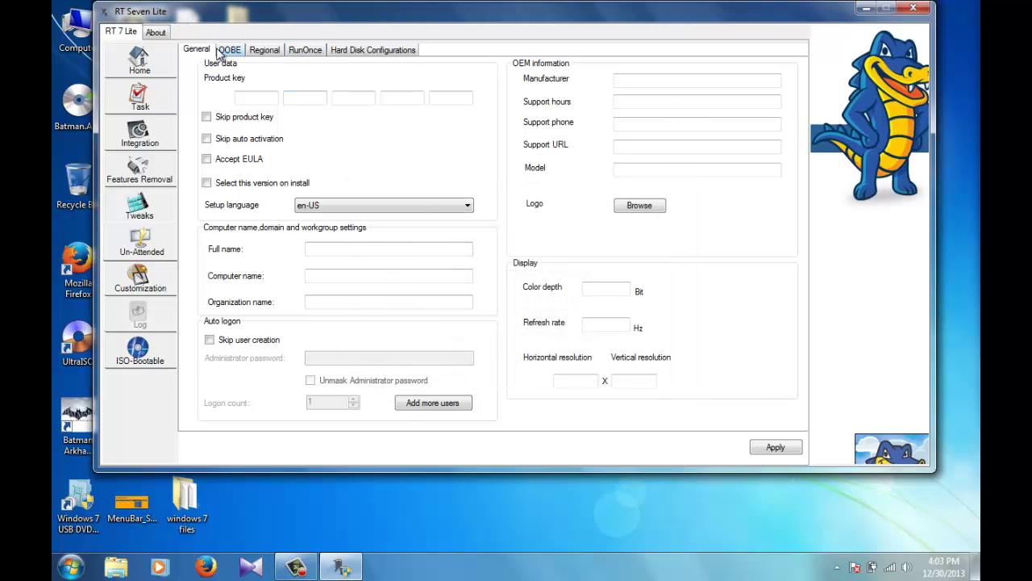
{"action": "left_click", "coordinate": [248, 98]}
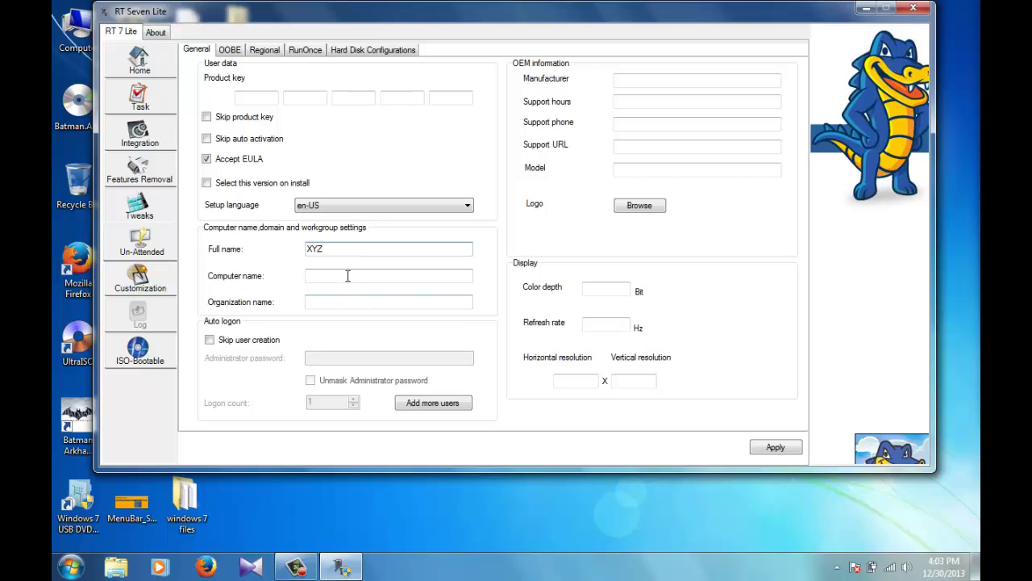
{"action": "left_click", "coordinate": [346, 276]}
{"action": "type", "text": "techtron"}
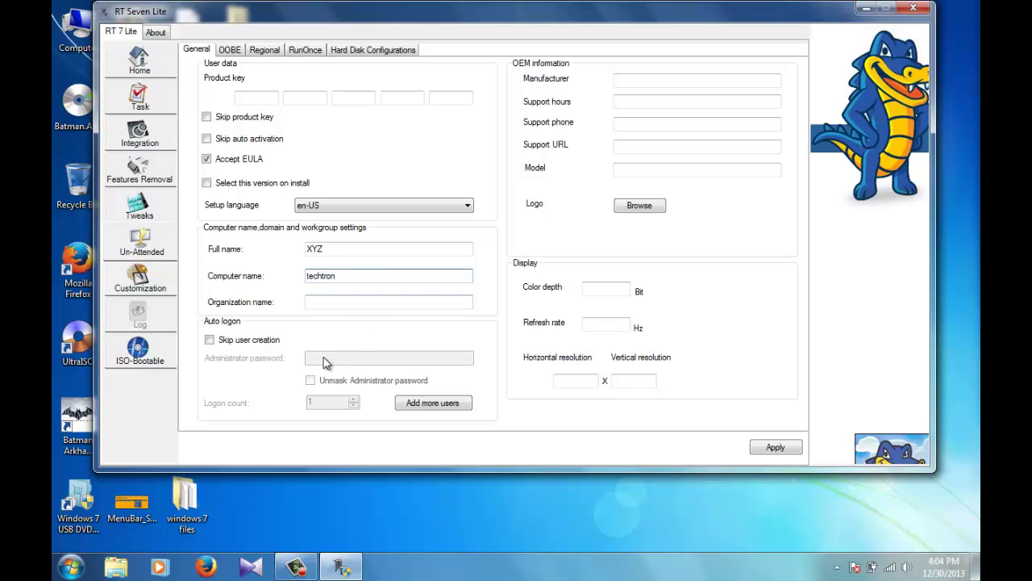
{"action": "left_click", "coordinate": [248, 341]}
{"action": "left_click", "coordinate": [369, 359]}
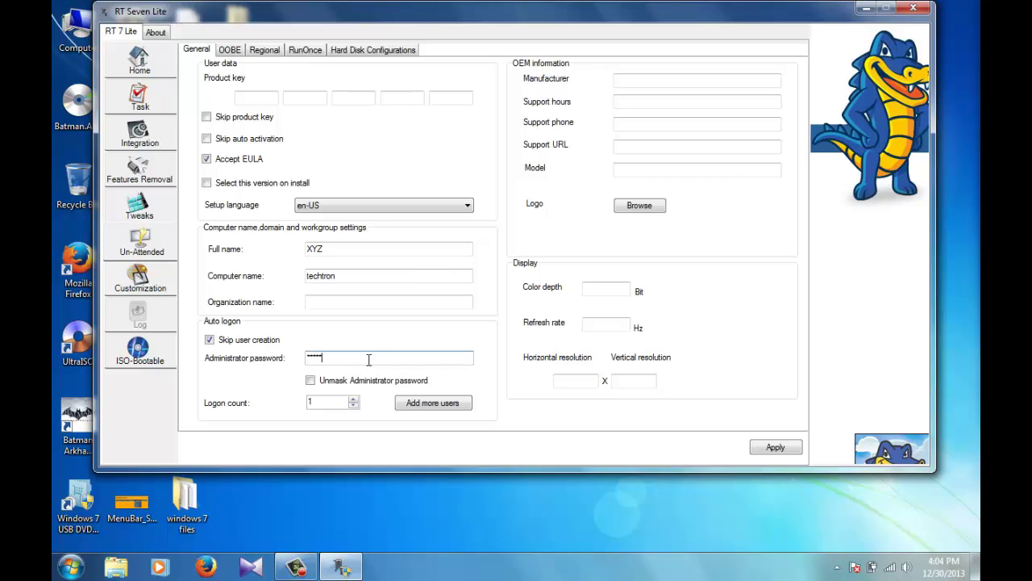
{"action": "left_click", "coordinate": [643, 82]}
{"action": "left_click", "coordinate": [638, 104]}
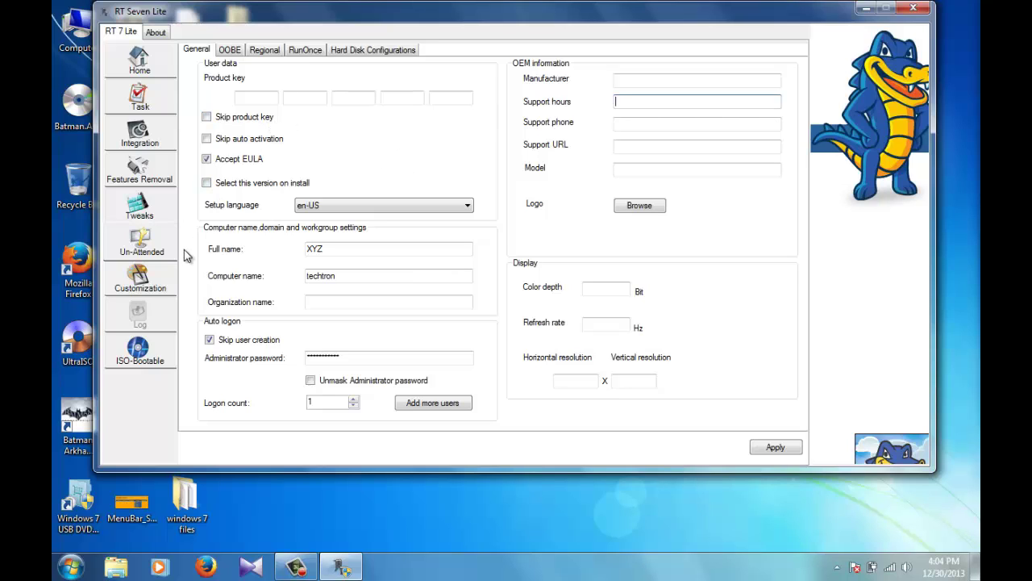
{"action": "left_click", "coordinate": [230, 50]}
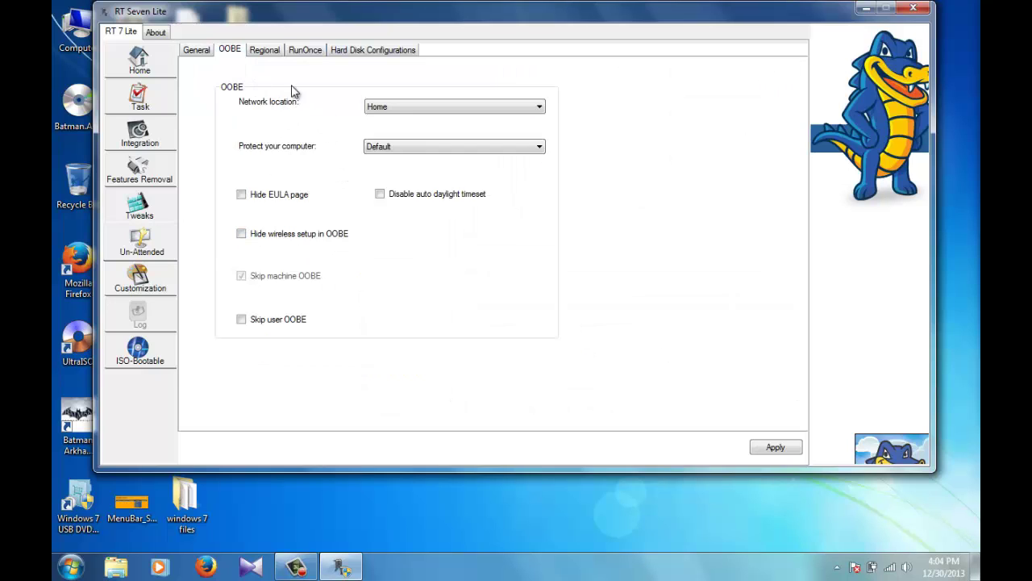
Step: Specify custom regional settings with time zone (UTC+05:30) Chennai, Kolkata, Mumbai, New Delhi
{"action": "left_click", "coordinate": [269, 51]}
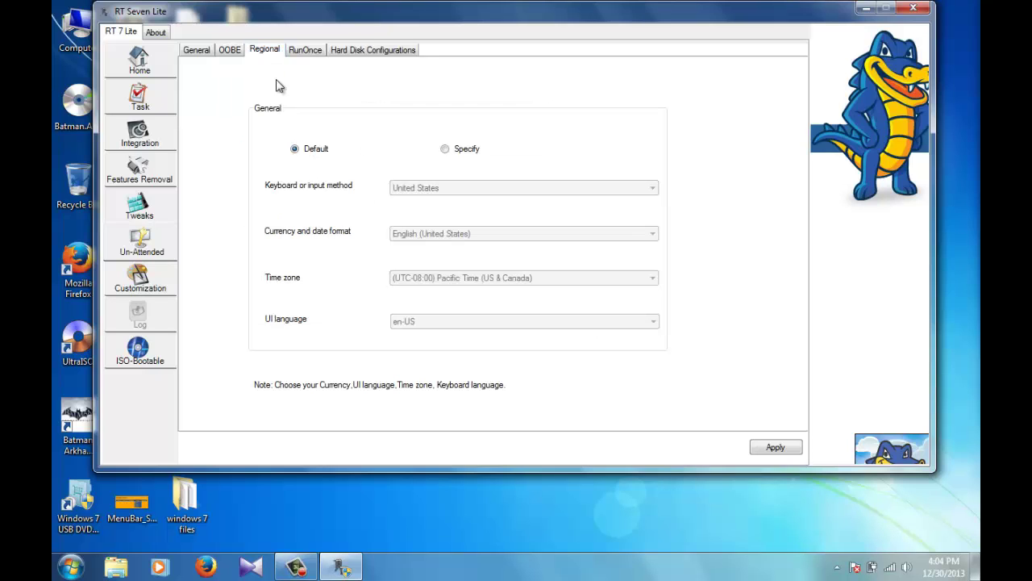
{"action": "left_click", "coordinate": [445, 150]}
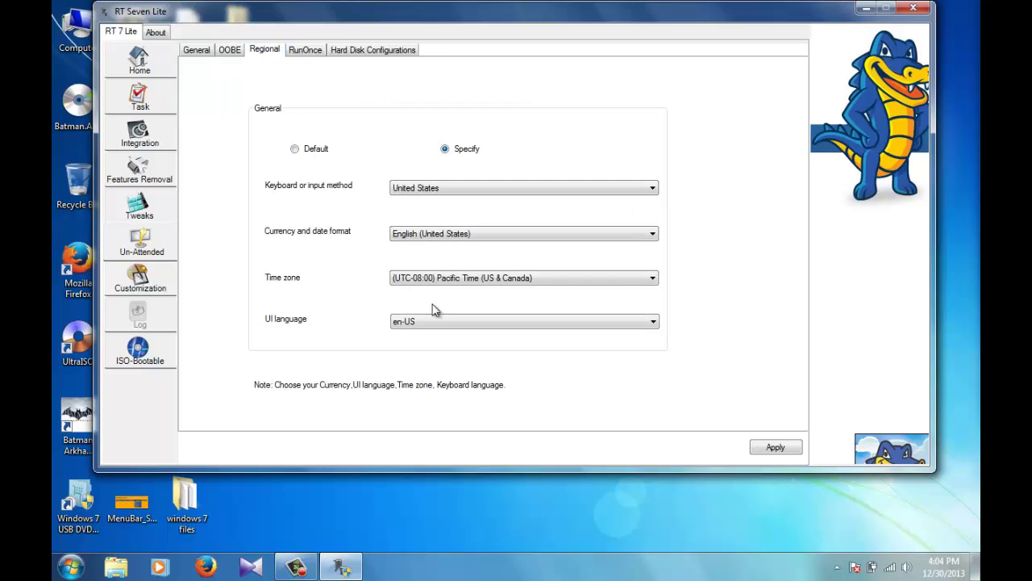
{"action": "left_click", "coordinate": [447, 281]}
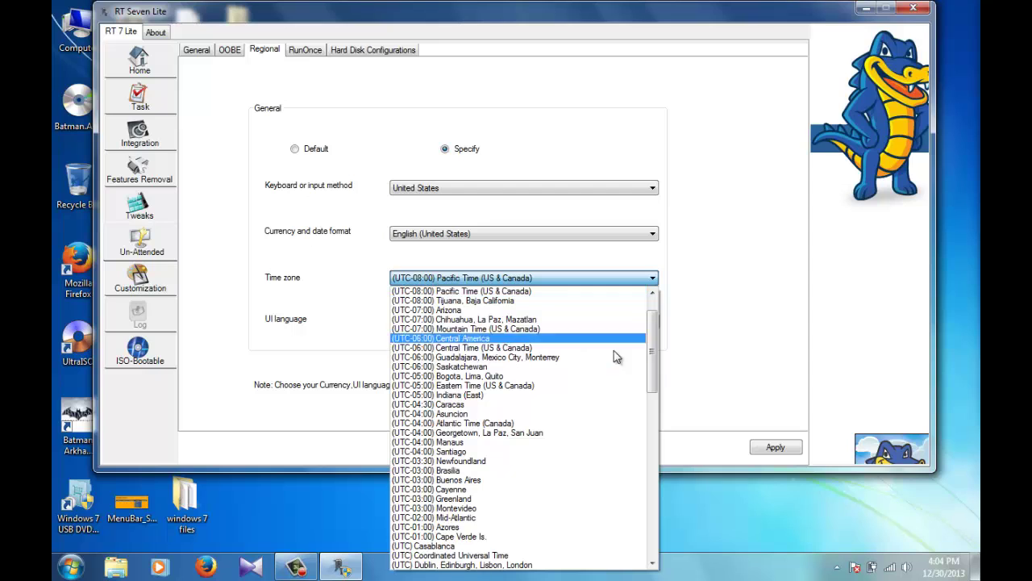
{"action": "left_click_drag", "start_coordinate": [652, 365], "coordinate": [650, 514]}
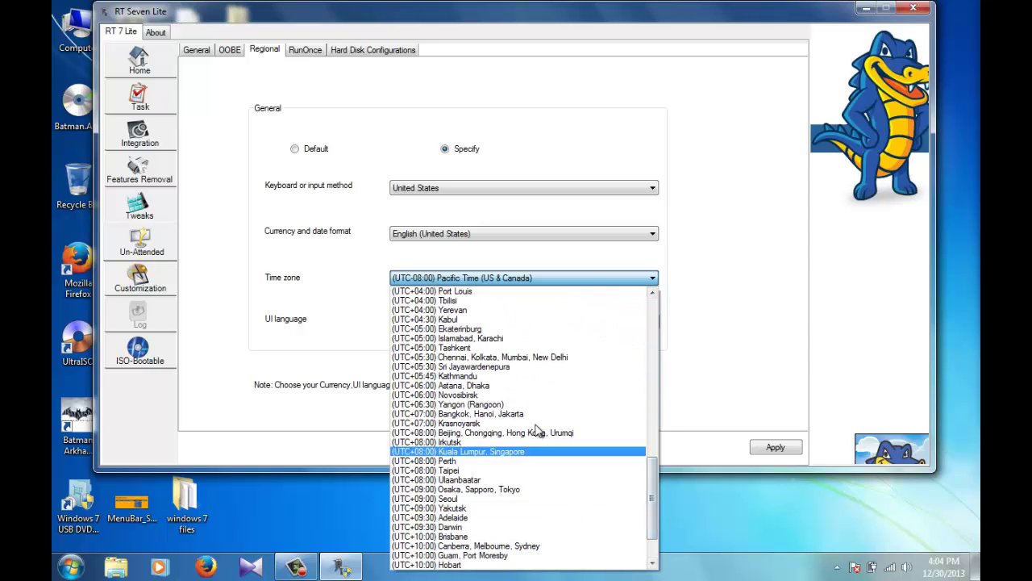
{"action": "left_click", "coordinate": [520, 357]}
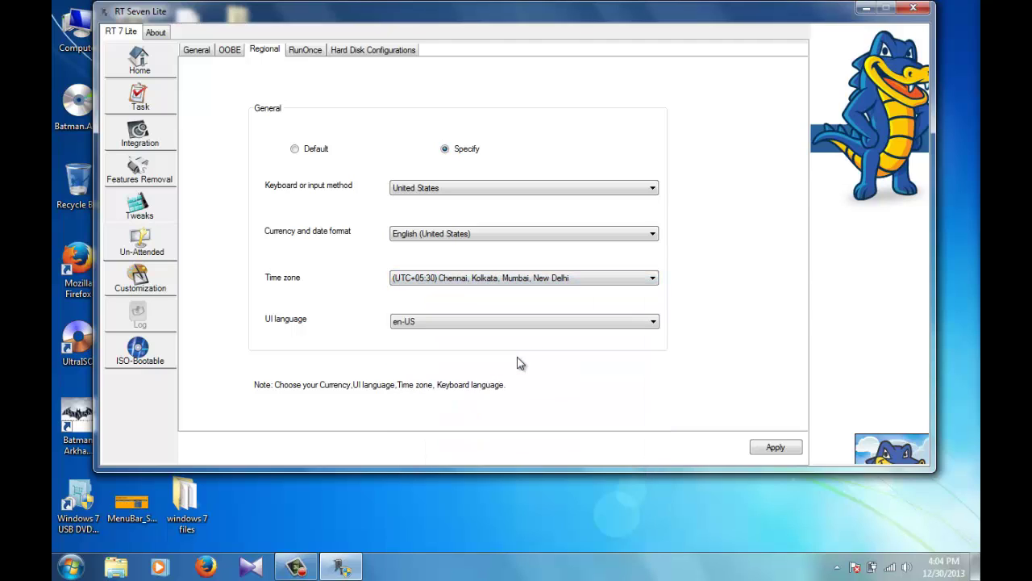
Step: Look over the RunOnce and Hard Disk tabs, then go to the Customization page
{"action": "left_click", "coordinate": [303, 51]}
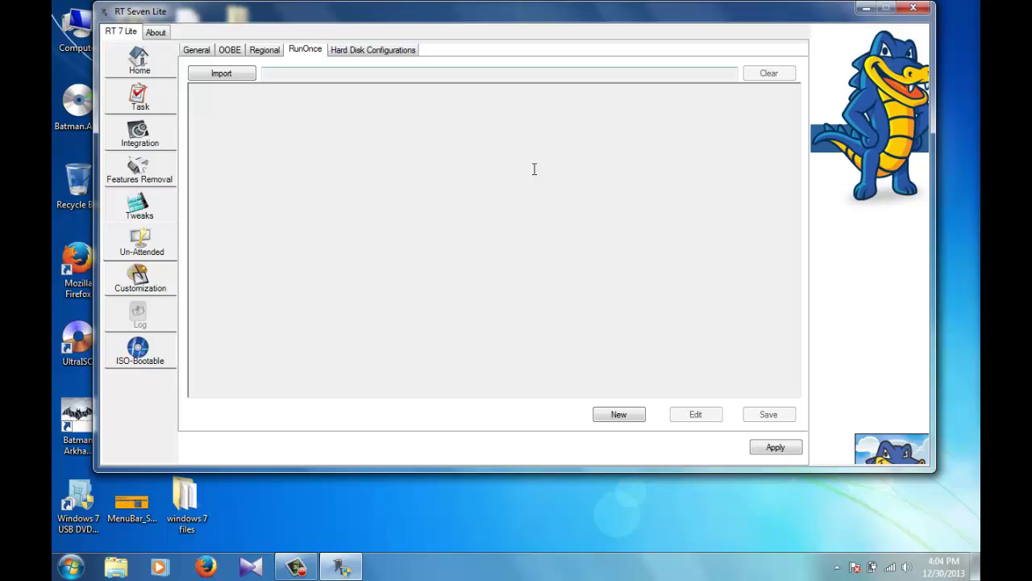
{"action": "left_click", "coordinate": [381, 53]}
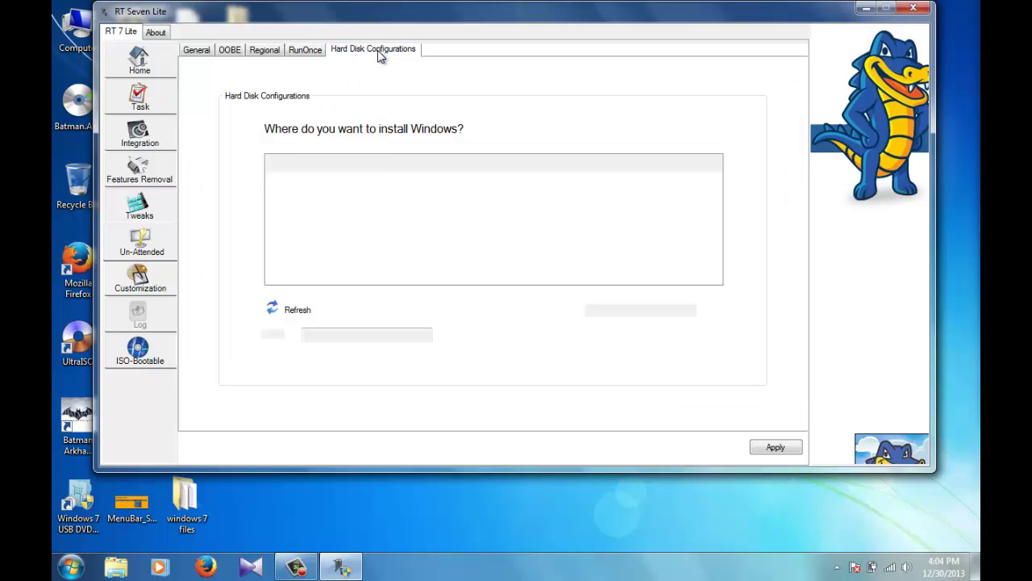
{"action": "left_click", "coordinate": [281, 54]}
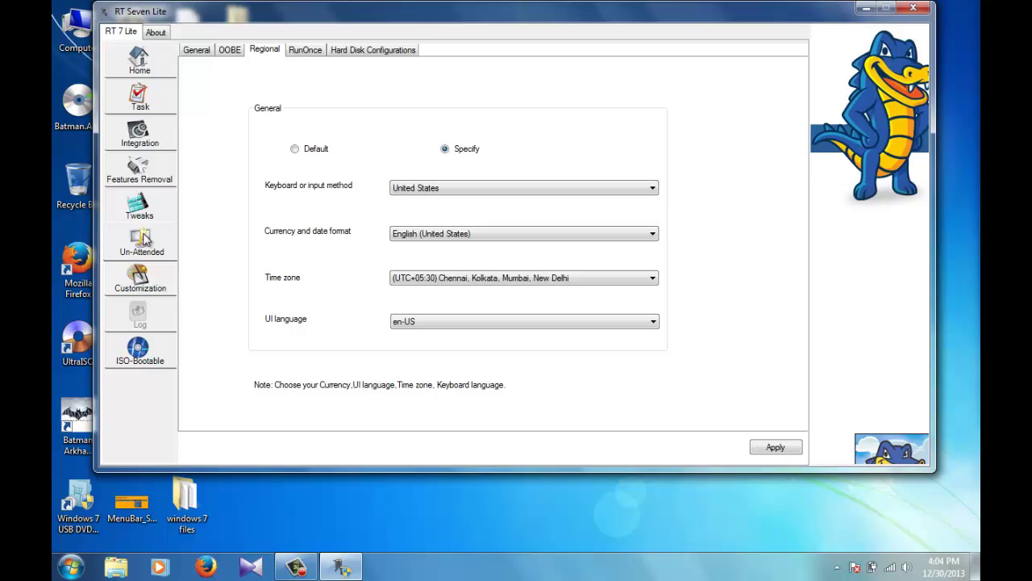
{"action": "left_click", "coordinate": [138, 287]}
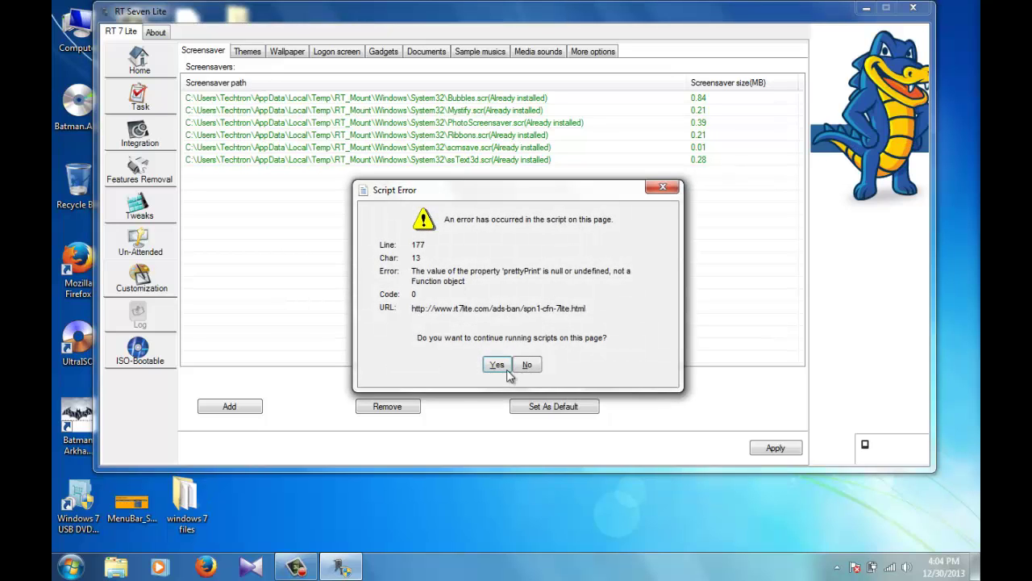
Step: Dismiss the script error and, on the Logon screen tab, choose Change logon screen only
{"action": "left_click", "coordinate": [497, 364]}
{"action": "left_click", "coordinate": [260, 98]}
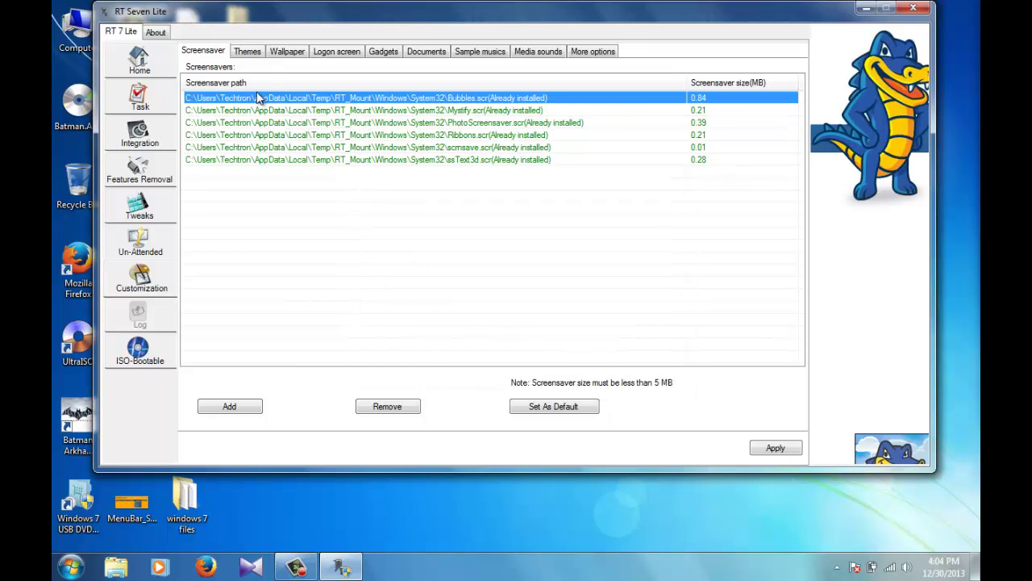
{"action": "left_click", "coordinate": [249, 52]}
{"action": "left_click", "coordinate": [331, 53]}
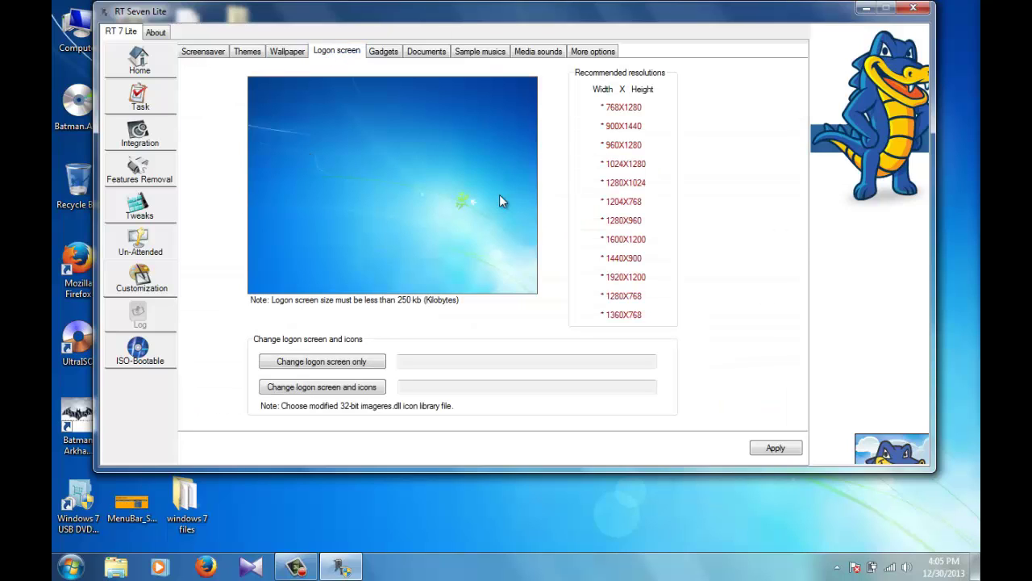
{"action": "left_click", "coordinate": [351, 364]}
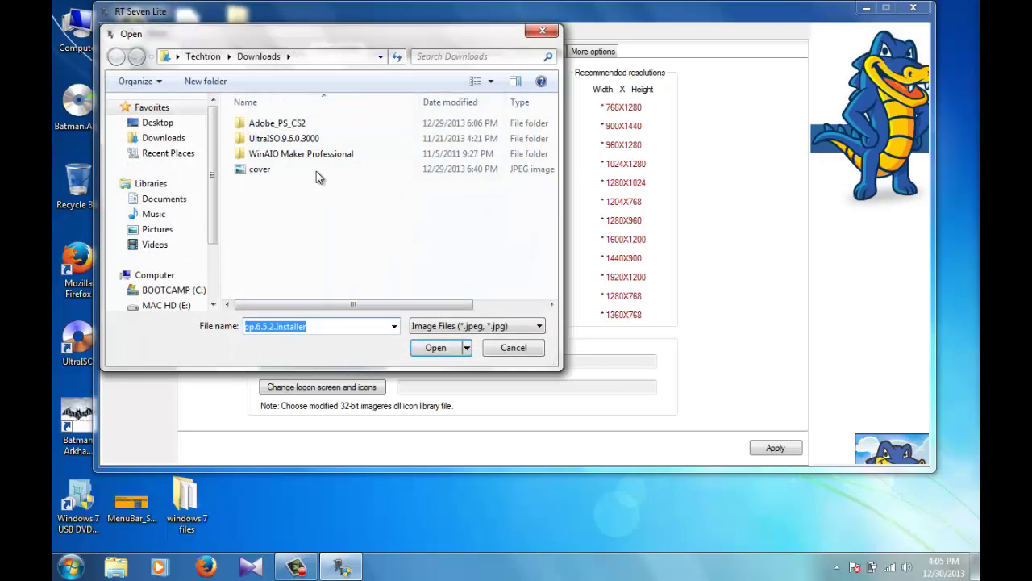
Step: Browse from the C: drive through apachefriends\xampp\htdocs into the Web_Project folder
{"action": "left_click", "coordinate": [204, 278]}
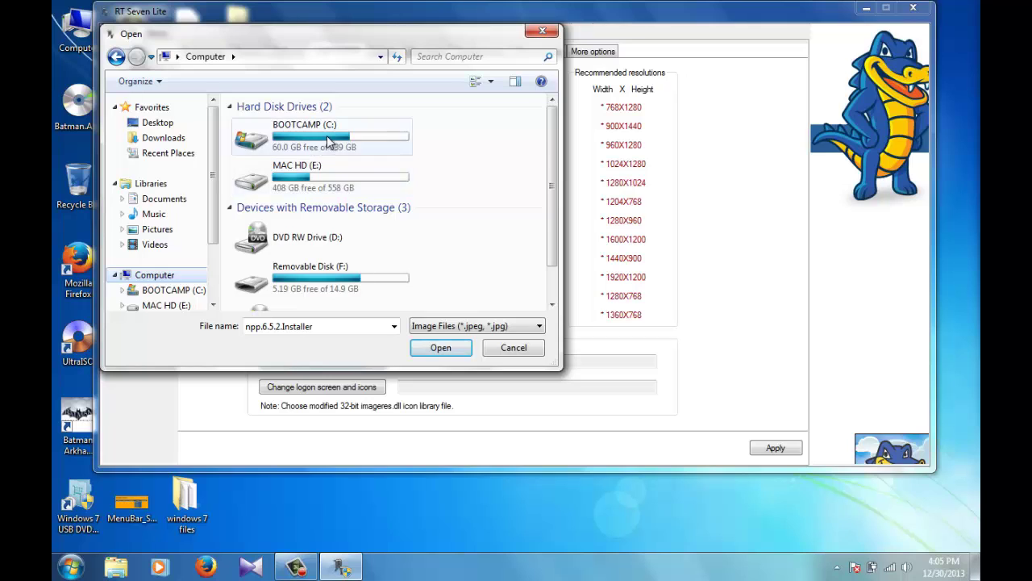
{"action": "double_click", "coordinate": [326, 139]}
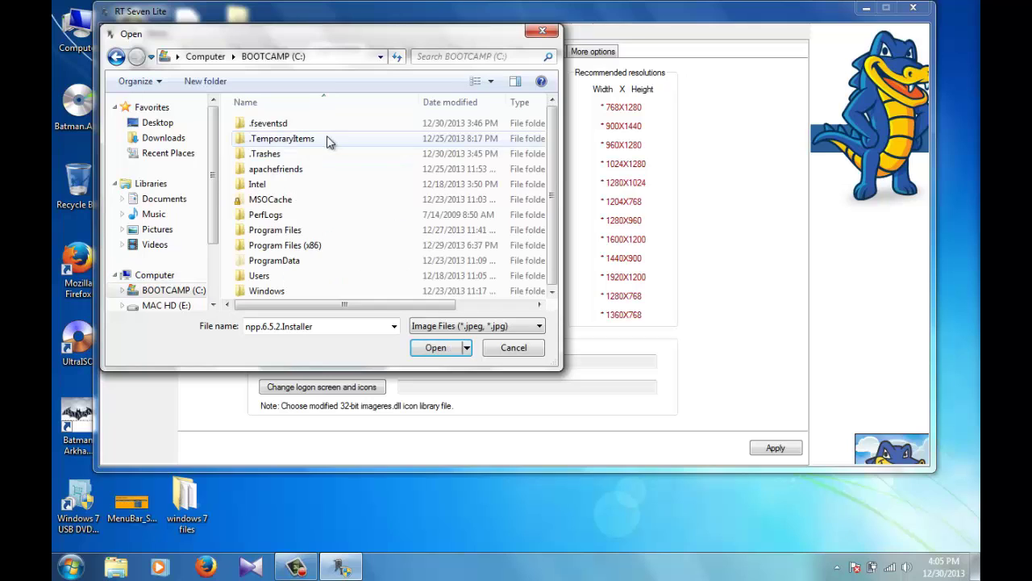
{"action": "double_click", "coordinate": [279, 246]}
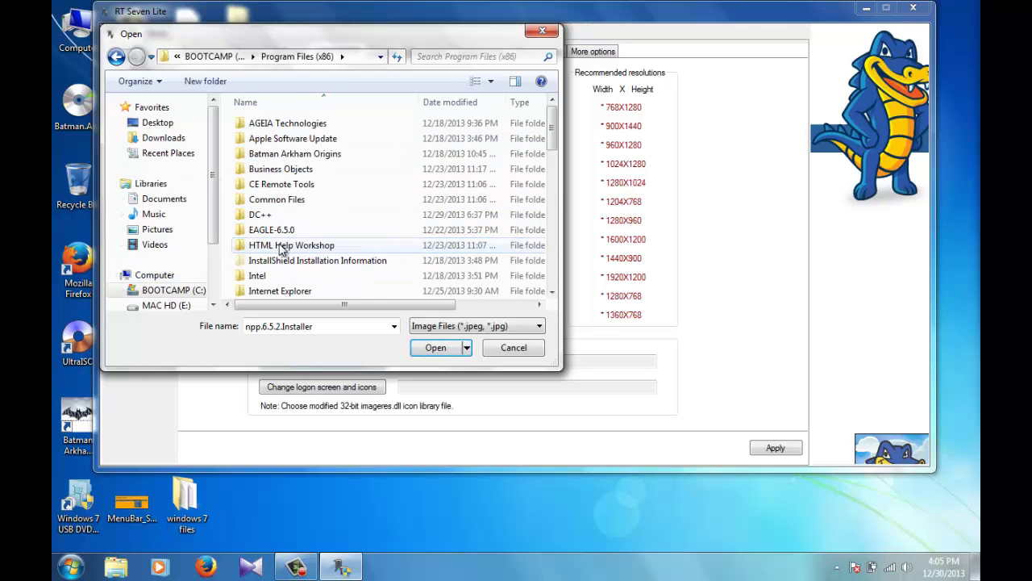
{"action": "left_click", "coordinate": [116, 56]}
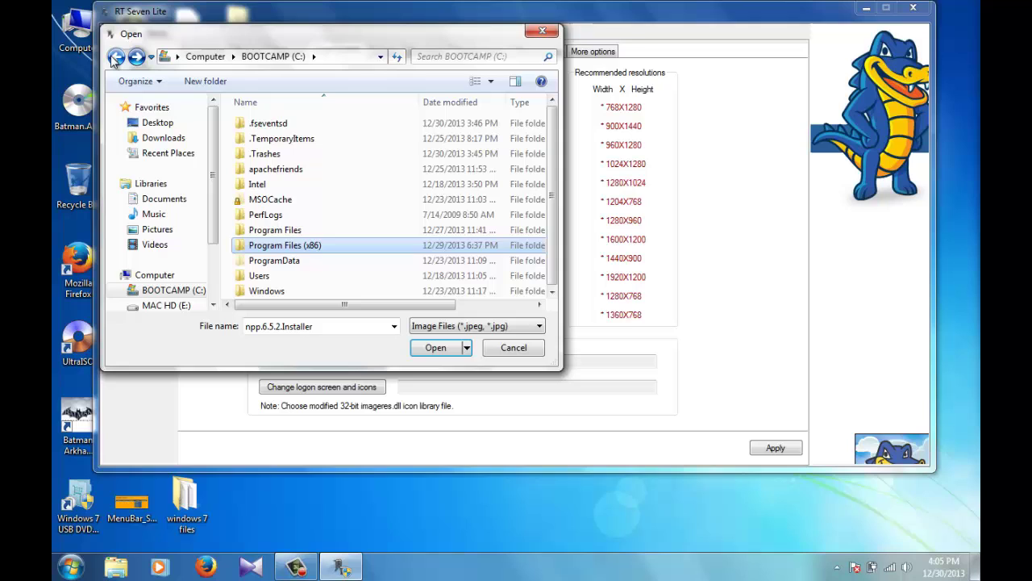
{"action": "double_click", "coordinate": [299, 171]}
{"action": "double_click", "coordinate": [269, 126]}
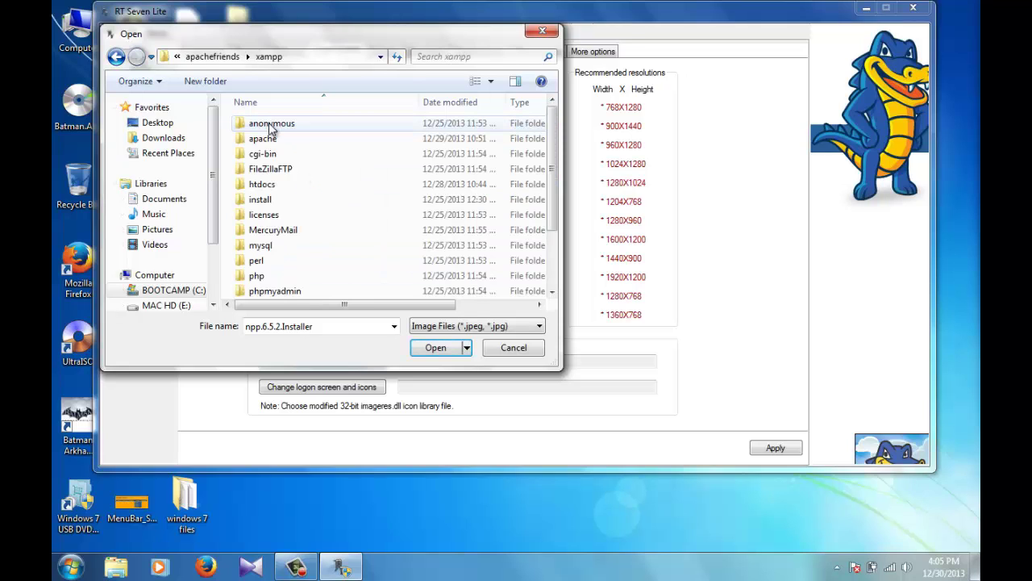
{"action": "double_click", "coordinate": [285, 184]}
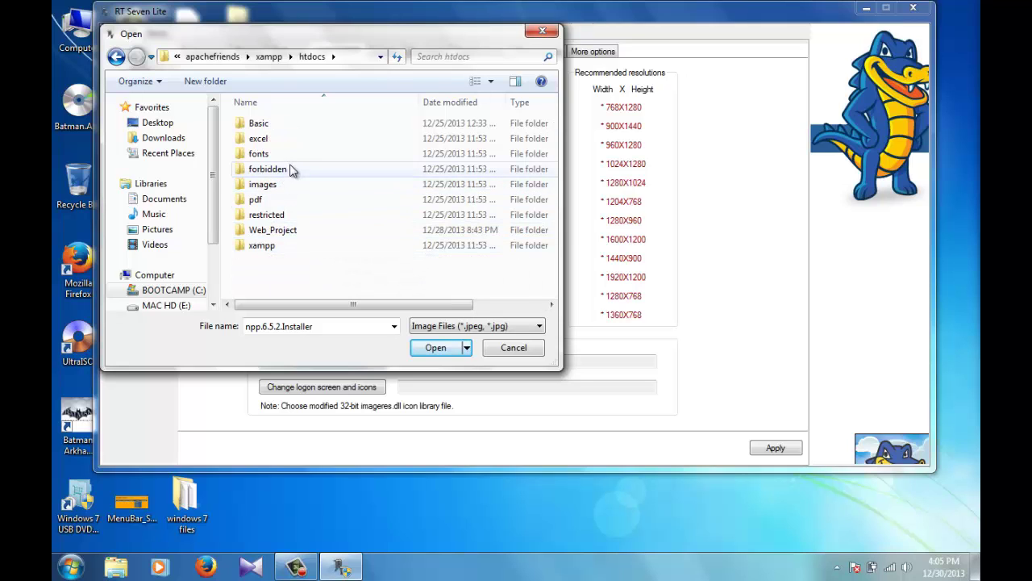
{"action": "double_click", "coordinate": [279, 231]}
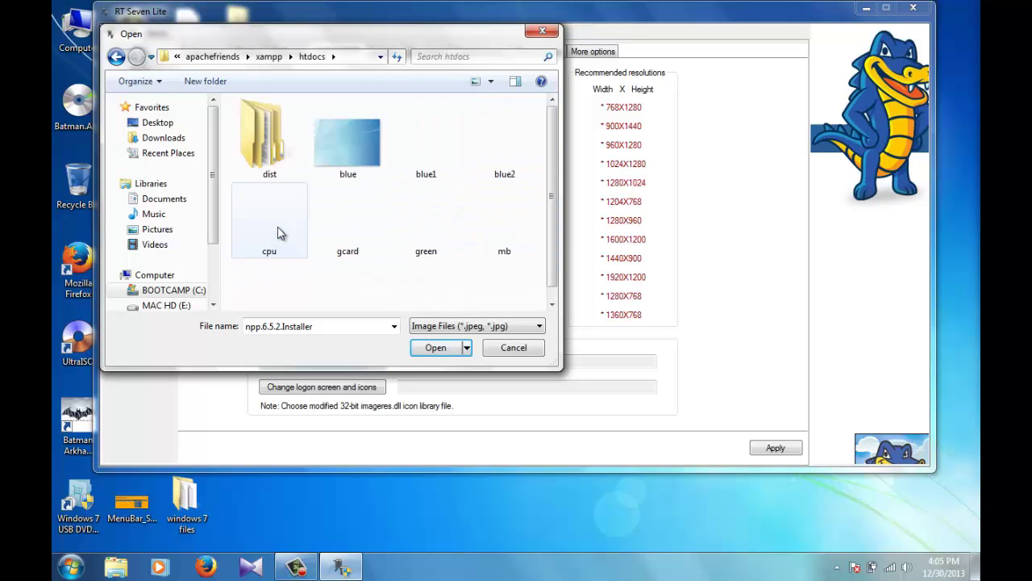
Step: After the blue picture is rejected as too large, set blue2.jpg as the logon image
{"action": "double_click", "coordinate": [356, 157]}
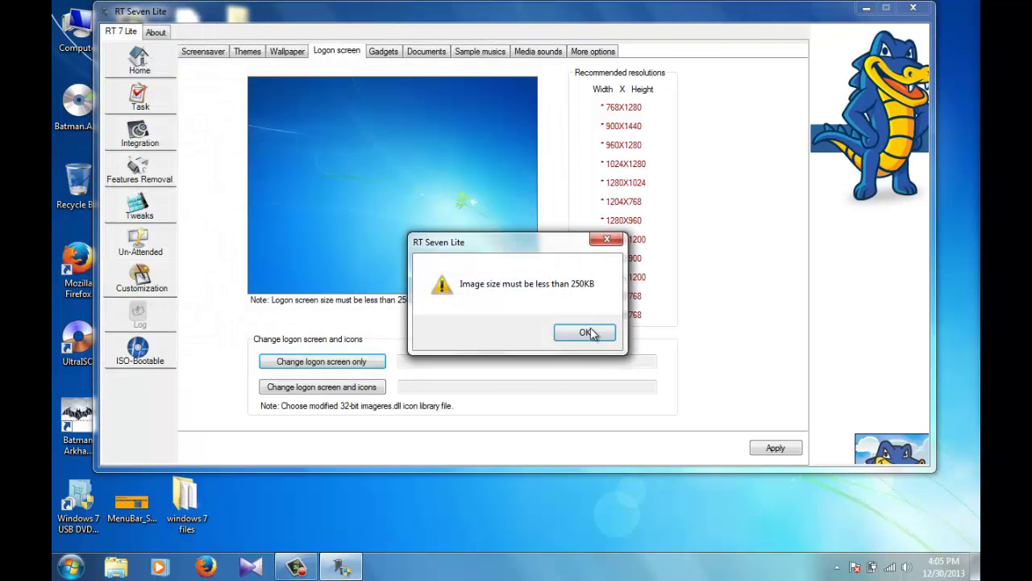
{"action": "left_click", "coordinate": [592, 334]}
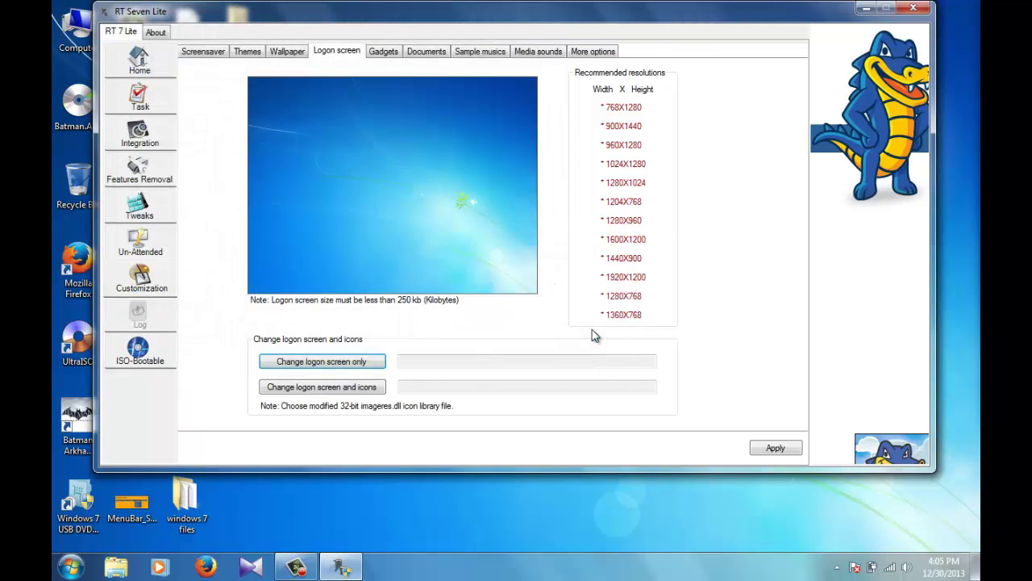
{"action": "left_click", "coordinate": [313, 363]}
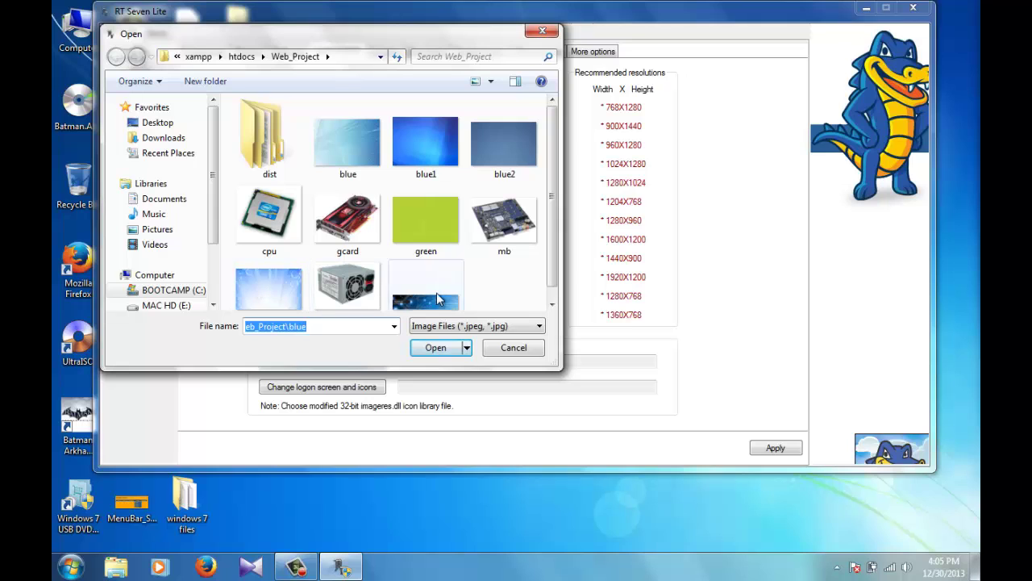
{"action": "double_click", "coordinate": [511, 137]}
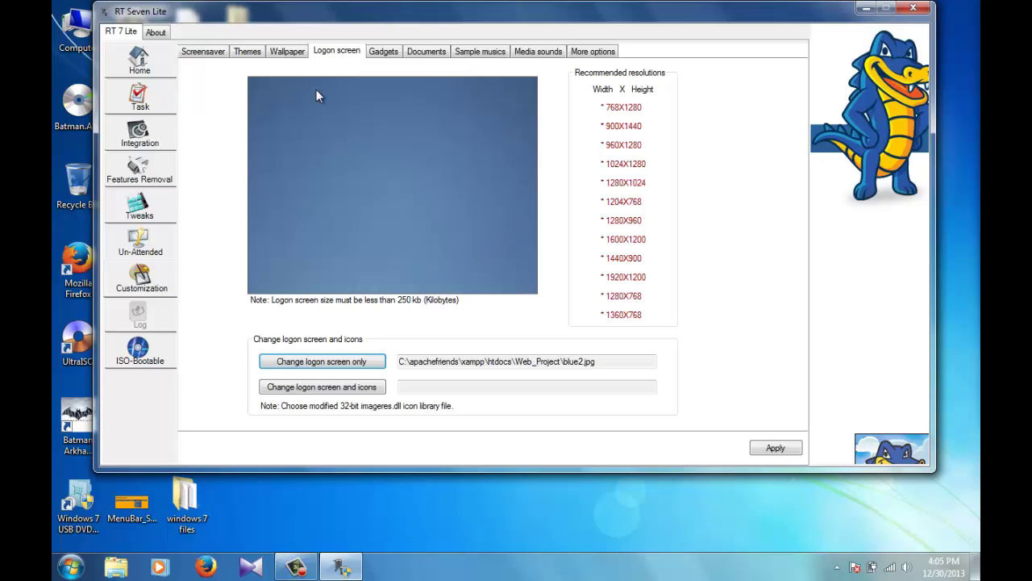
Step: Preview the Weather, RSSFeeds, Clock, Currency, Calendar and SlideShow gadgets
{"action": "left_click", "coordinate": [389, 56]}
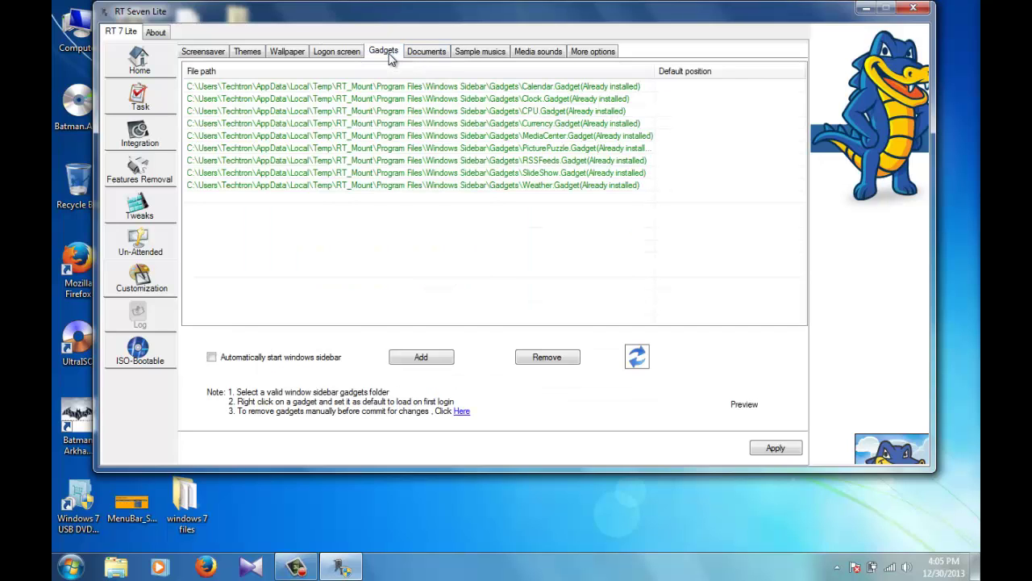
{"action": "left_click", "coordinate": [580, 185]}
{"action": "left_click", "coordinate": [574, 160]}
{"action": "left_click", "coordinate": [568, 100]}
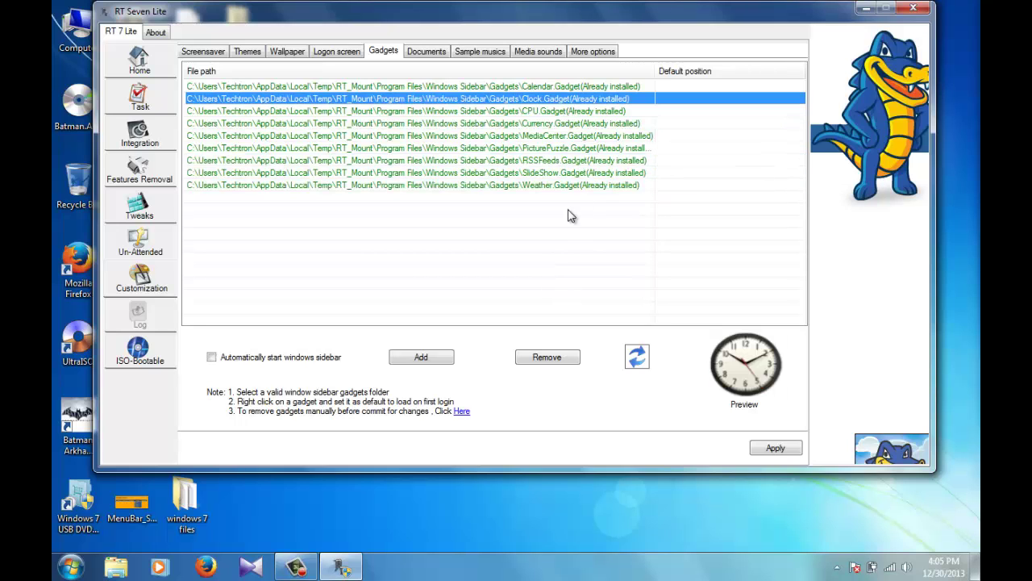
{"action": "left_click", "coordinate": [532, 161]}
{"action": "left_click", "coordinate": [555, 100]}
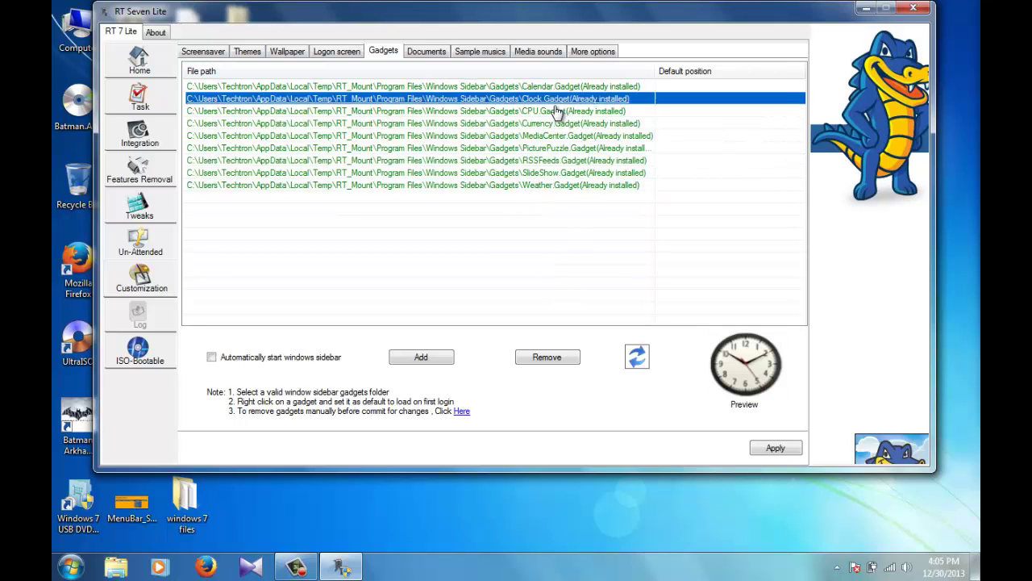
{"action": "left_click", "coordinate": [557, 124]}
{"action": "left_click", "coordinate": [569, 87]}
{"action": "left_click", "coordinate": [516, 173]}
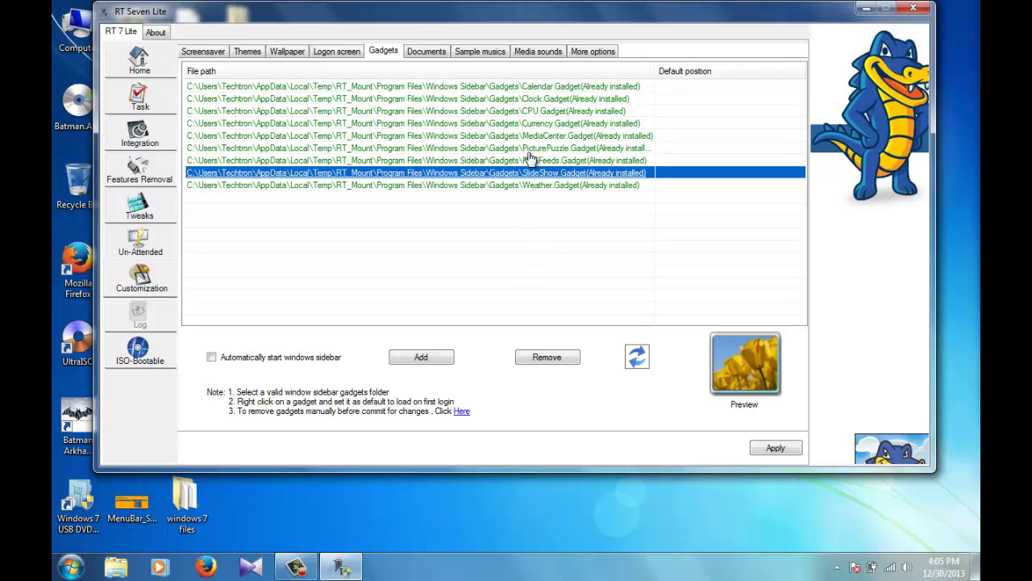
Step: Review Documents, More options and Media sounds, select the Windows Recycle sound, and apply
{"action": "left_click", "coordinate": [426, 52]}
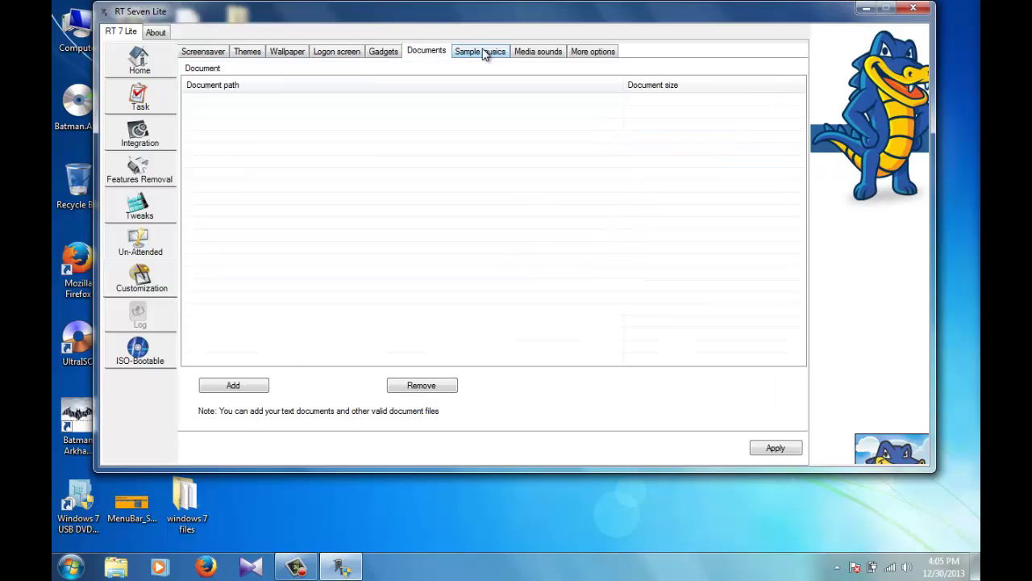
{"action": "left_click", "coordinate": [588, 50]}
{"action": "left_click", "coordinate": [538, 52]}
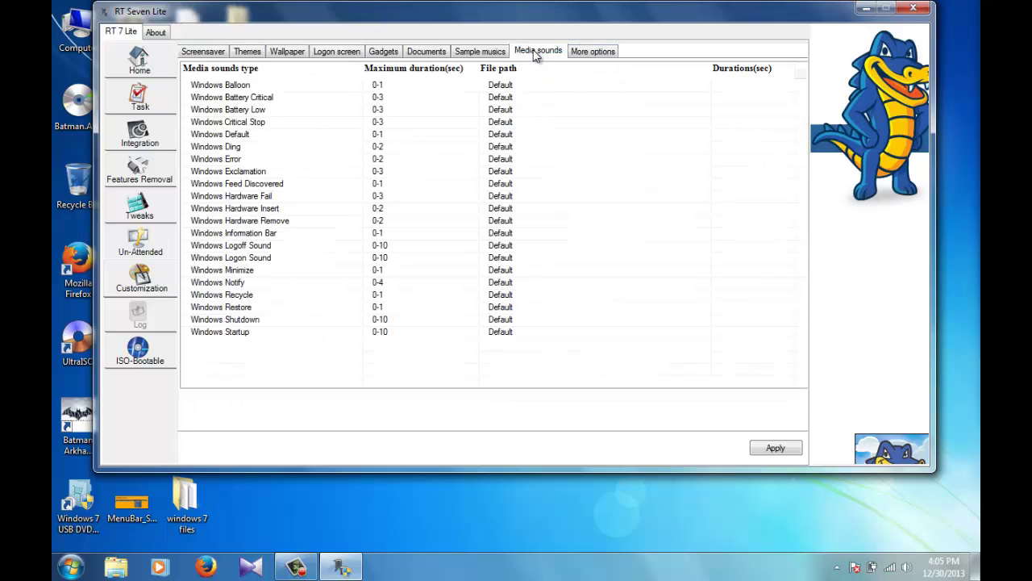
{"action": "left_click", "coordinate": [471, 54]}
{"action": "left_click", "coordinate": [606, 55]}
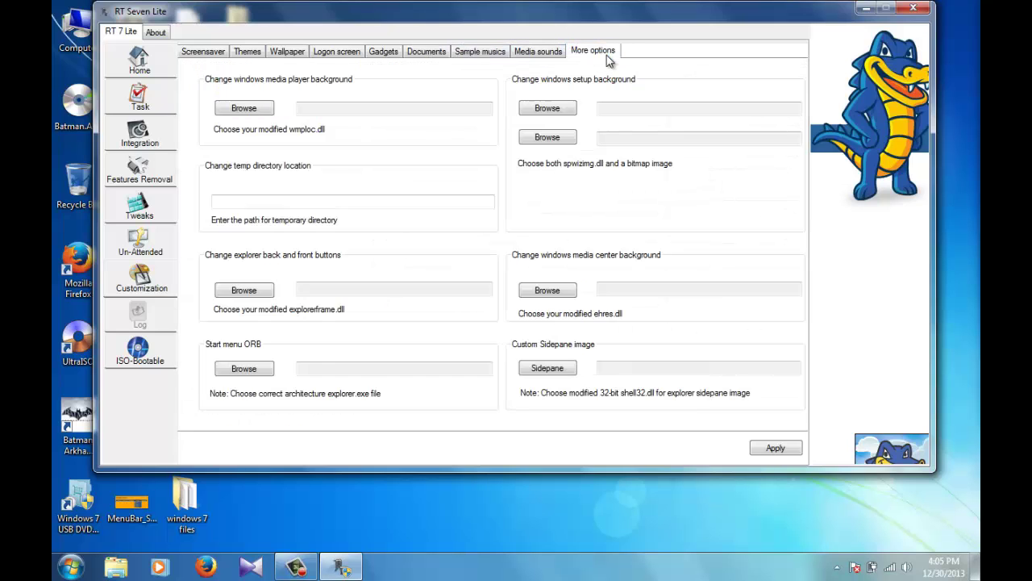
{"action": "left_click", "coordinate": [544, 54]}
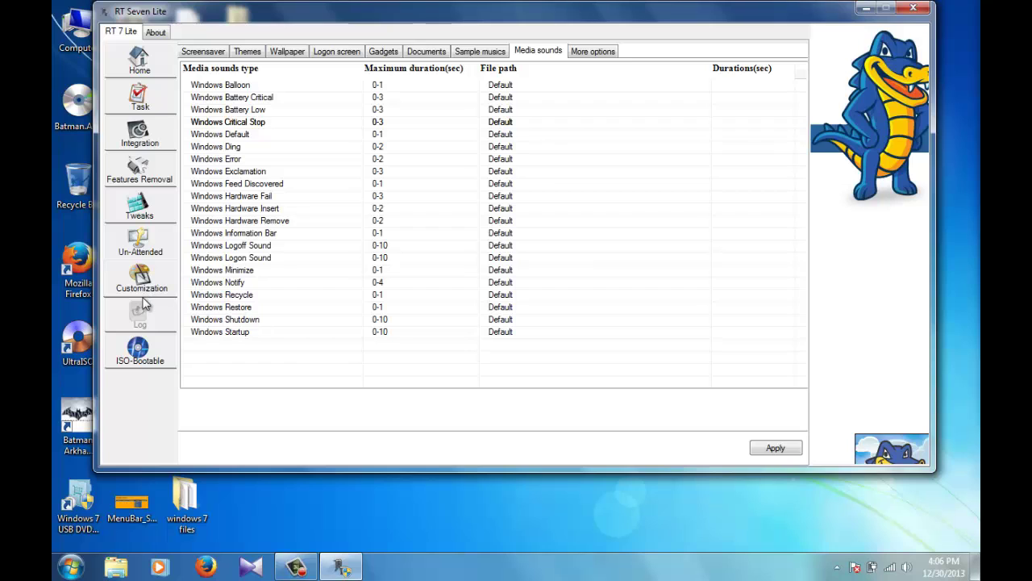
{"action": "left_click", "coordinate": [298, 297]}
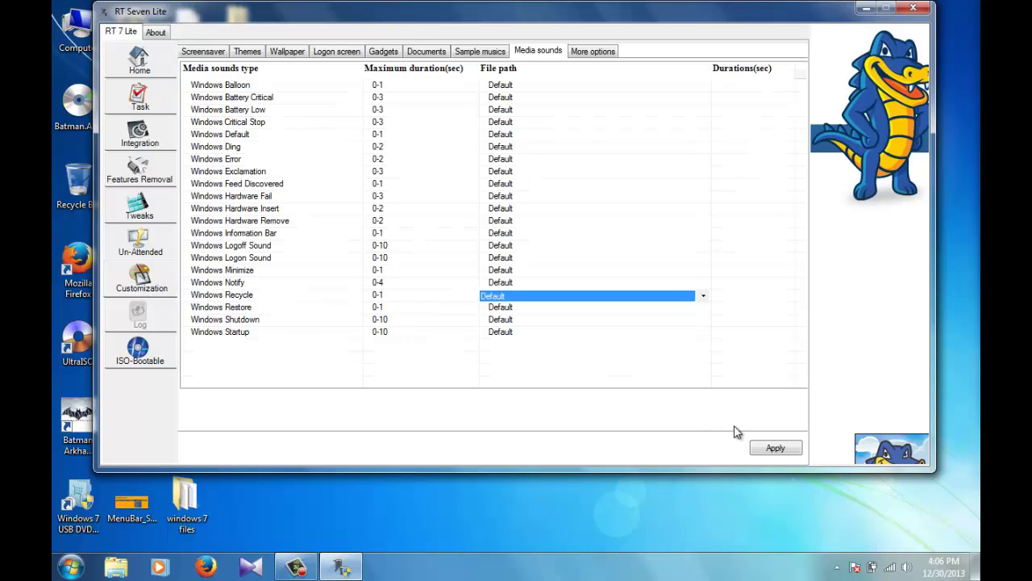
{"action": "left_click", "coordinate": [775, 449]}
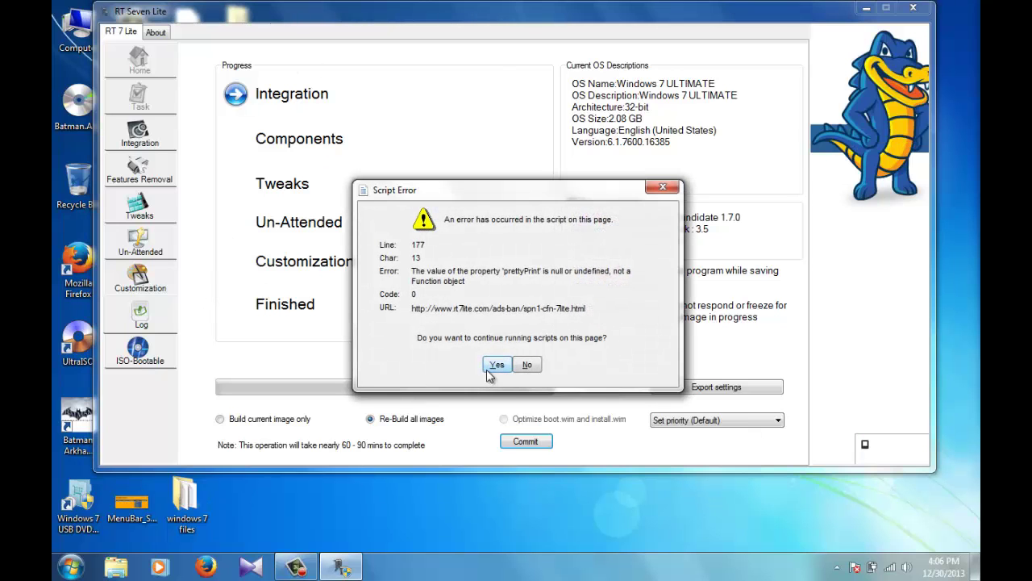
Step: Dismiss the script error and commit Re-Build all images, waiting until every stage shows Completed
{"action": "left_click", "coordinate": [488, 370]}
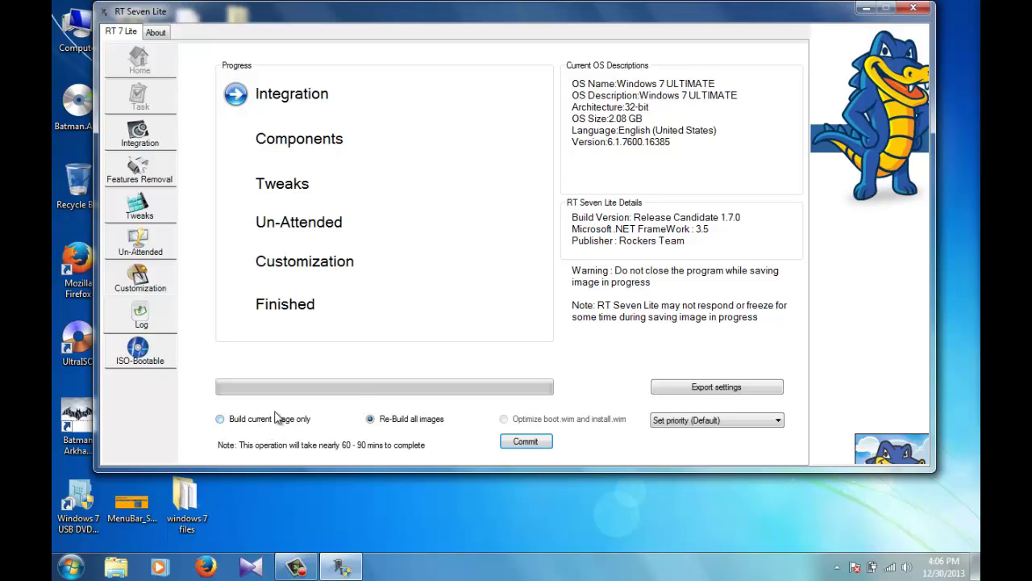
{"action": "left_click", "coordinate": [536, 439]}
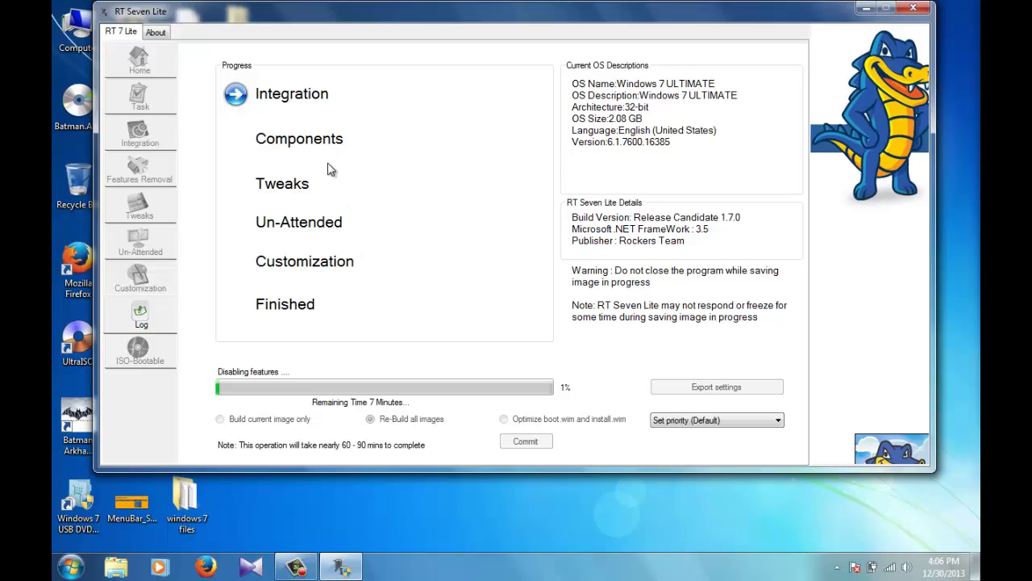
{"action": "left_click", "coordinate": [297, 567]}
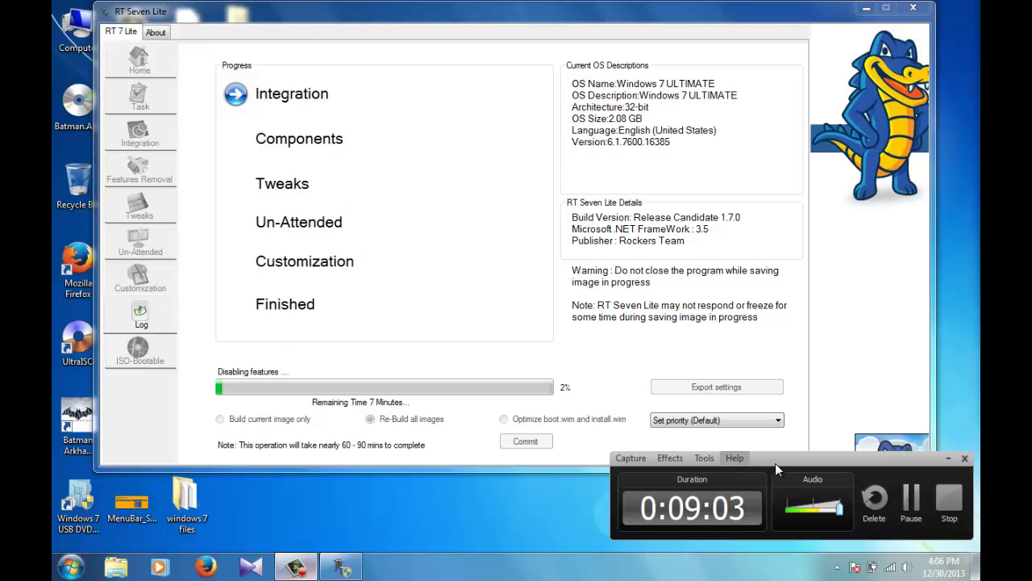
{"action": "left_click", "coordinate": [909, 501]}
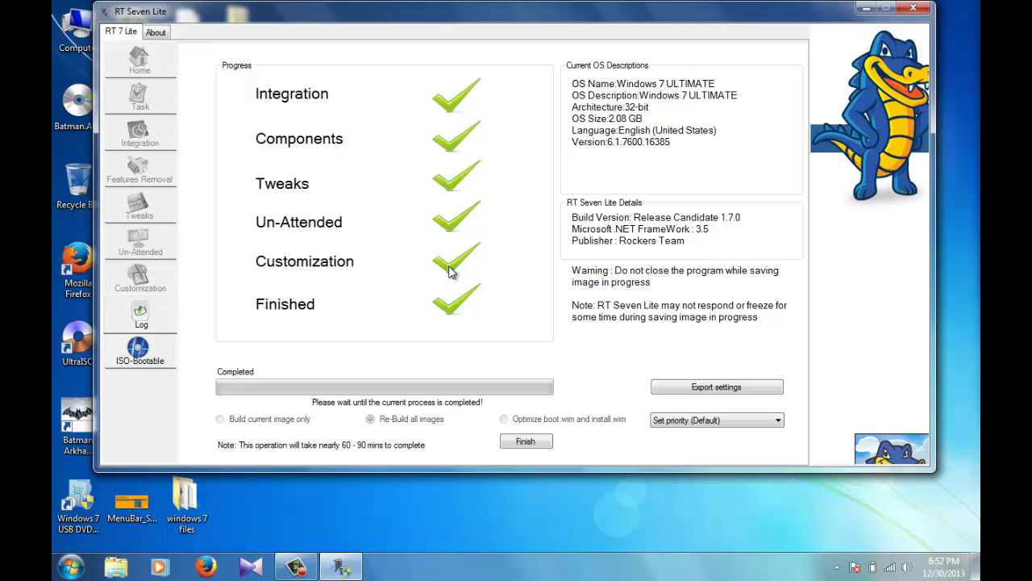
Step: On the ISO-Bootable page, choose the Create Image mode with volume name Windows7
{"action": "left_click", "coordinate": [139, 362]}
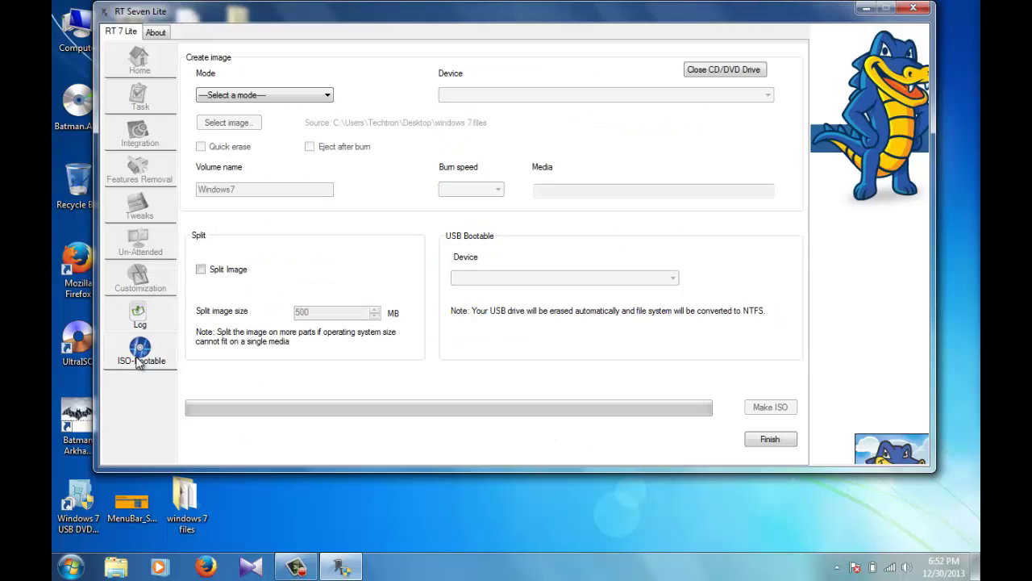
{"action": "left_click", "coordinate": [286, 98]}
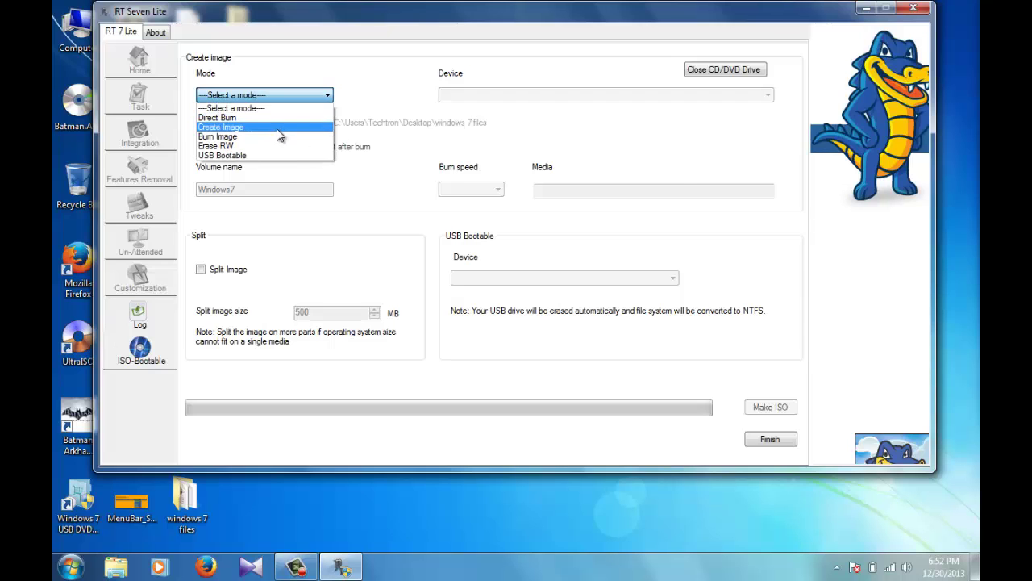
{"action": "left_click", "coordinate": [278, 127]}
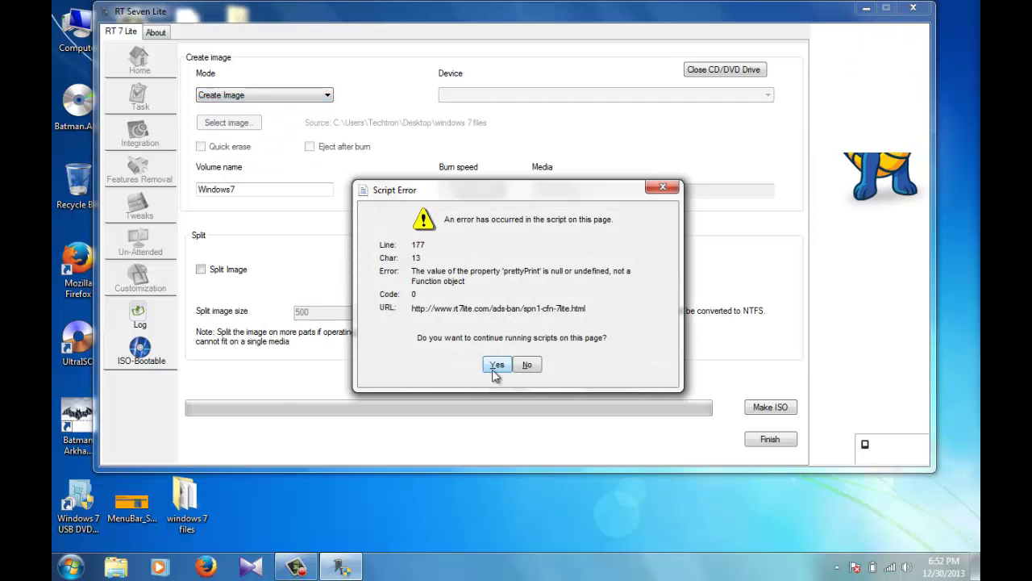
{"action": "left_click", "coordinate": [497, 365]}
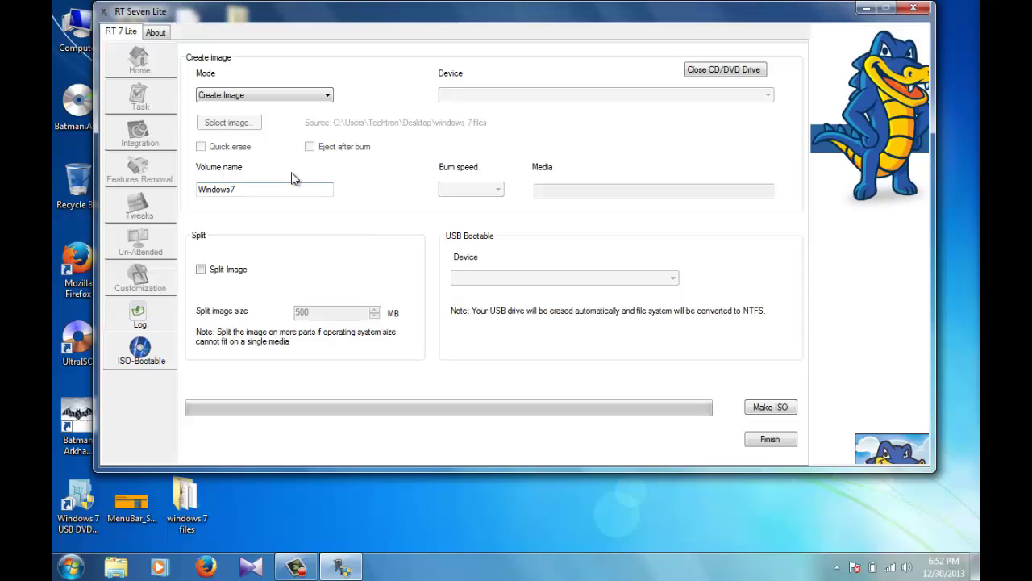
{"action": "left_click", "coordinate": [251, 190]}
Step: Start making the ISO and point the Save As dialog at the Desktop
{"action": "left_click", "coordinate": [770, 408]}
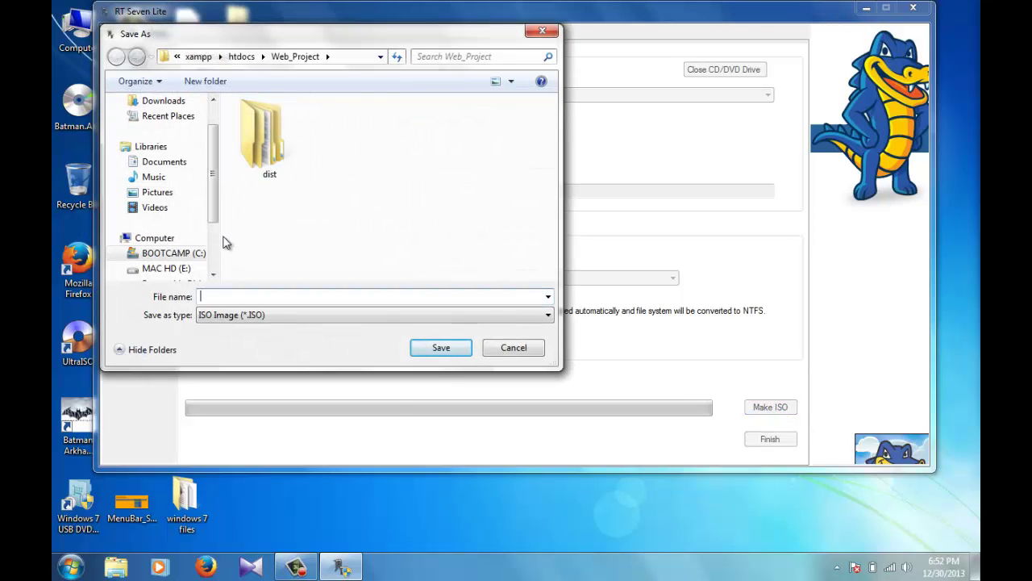
{"action": "left_click", "coordinate": [214, 269]}
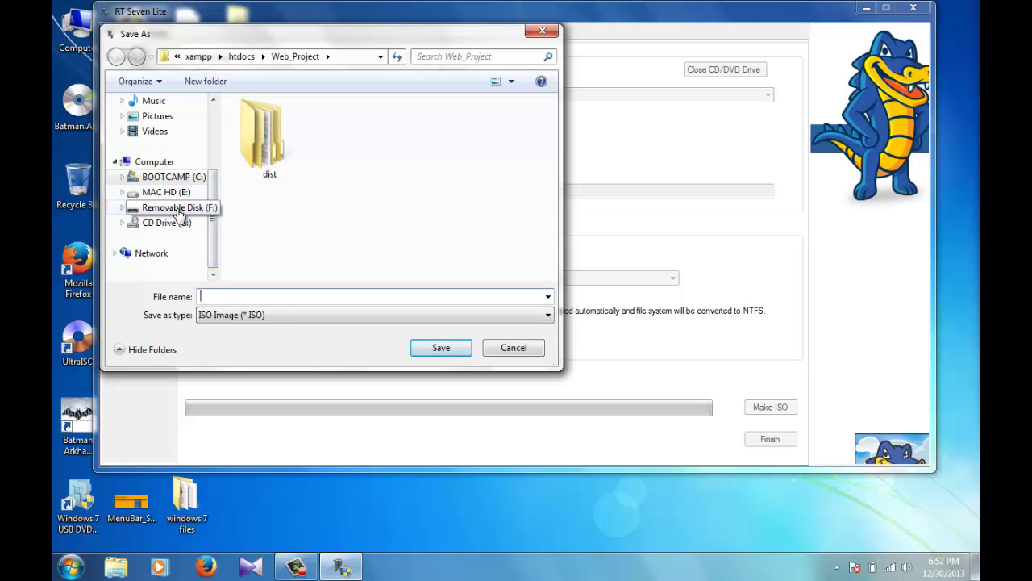
{"action": "left_click", "coordinate": [216, 134]}
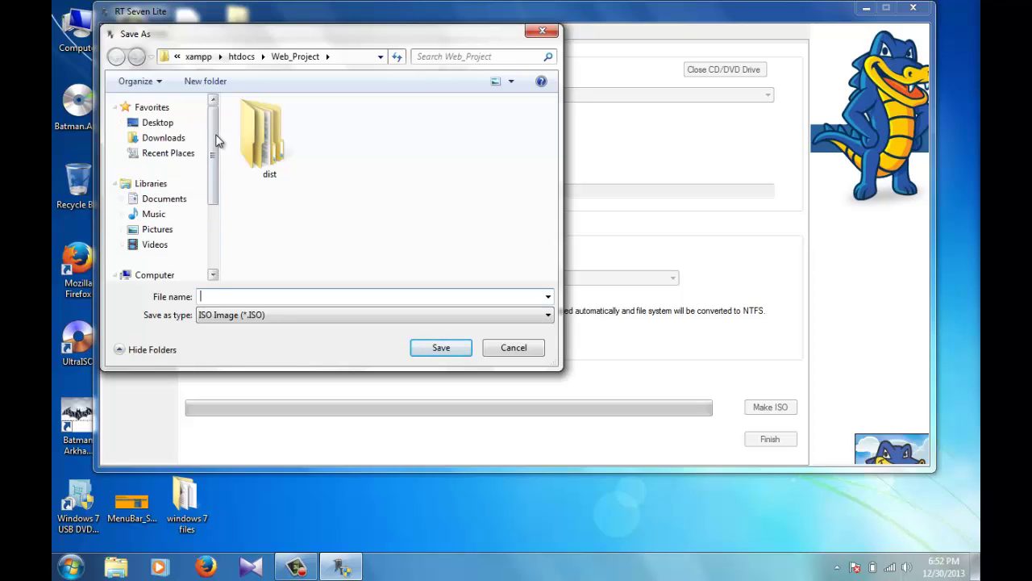
{"action": "left_click", "coordinate": [171, 126]}
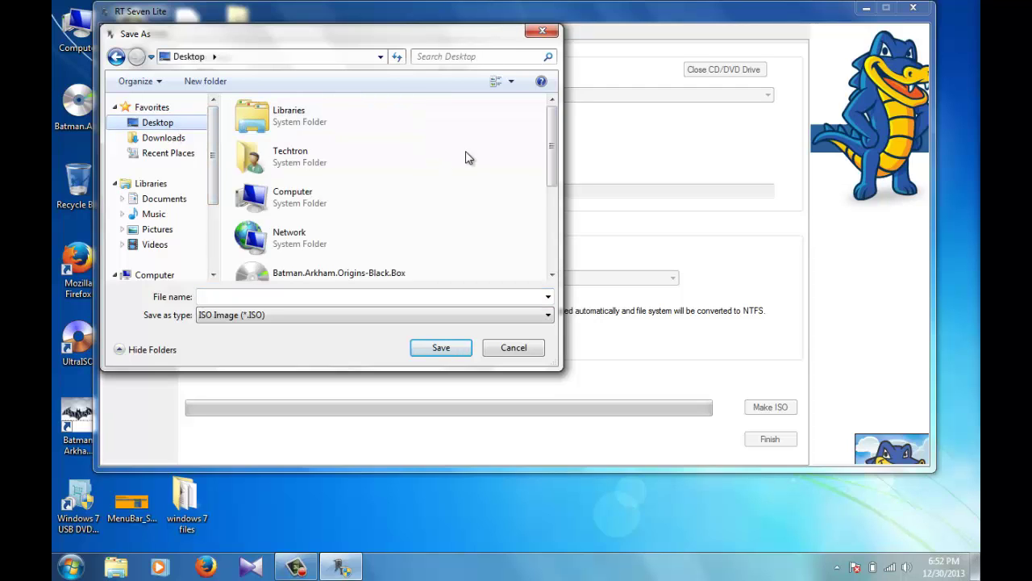
Step: Create a Desktop folder named 'new windows iso' and open it
{"action": "right_click", "coordinate": [457, 152]}
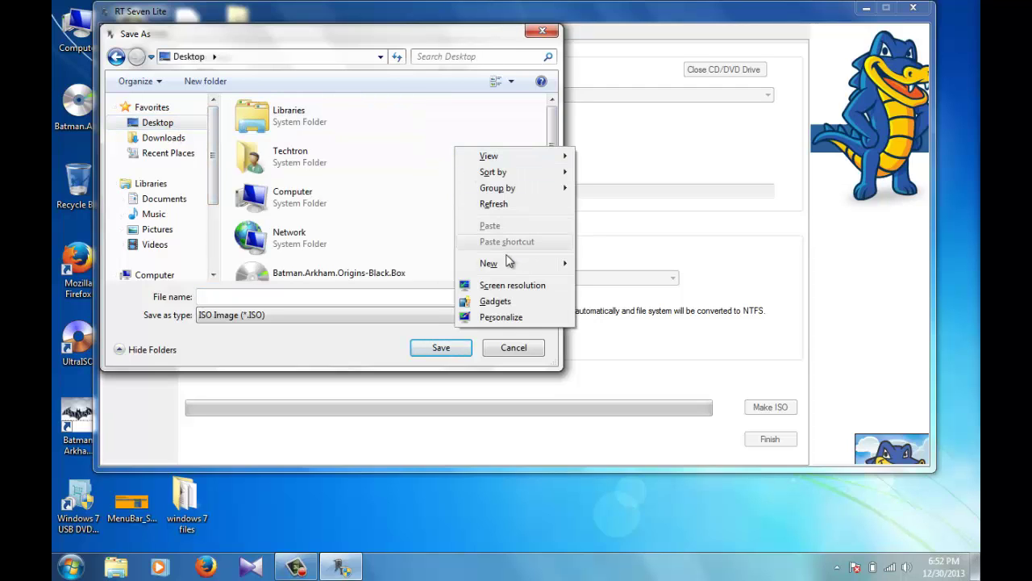
{"action": "mouse_move", "coordinate": [510, 269]}
{"action": "left_click", "coordinate": [637, 270]}
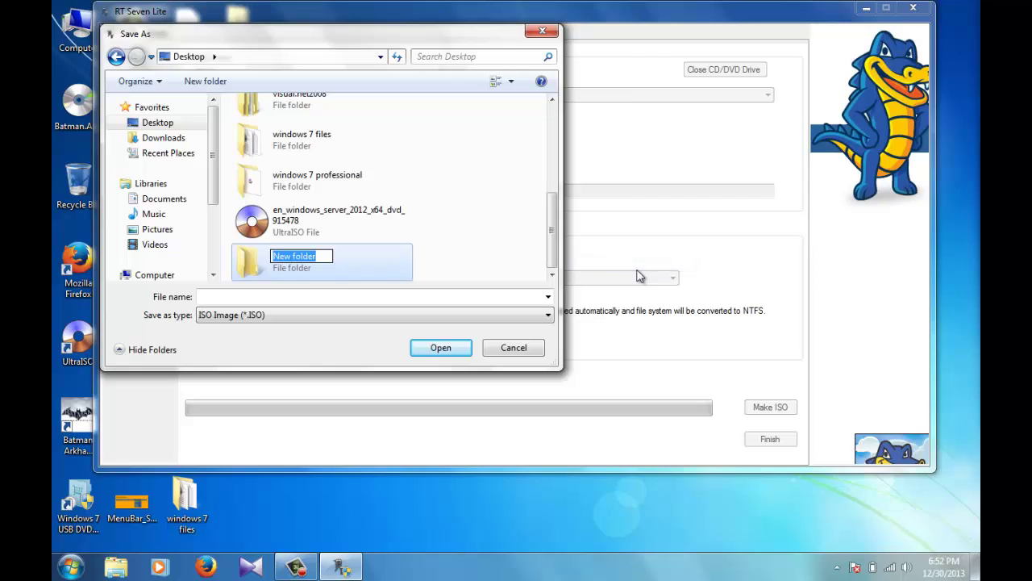
{"action": "key", "text": "BackSpace"}
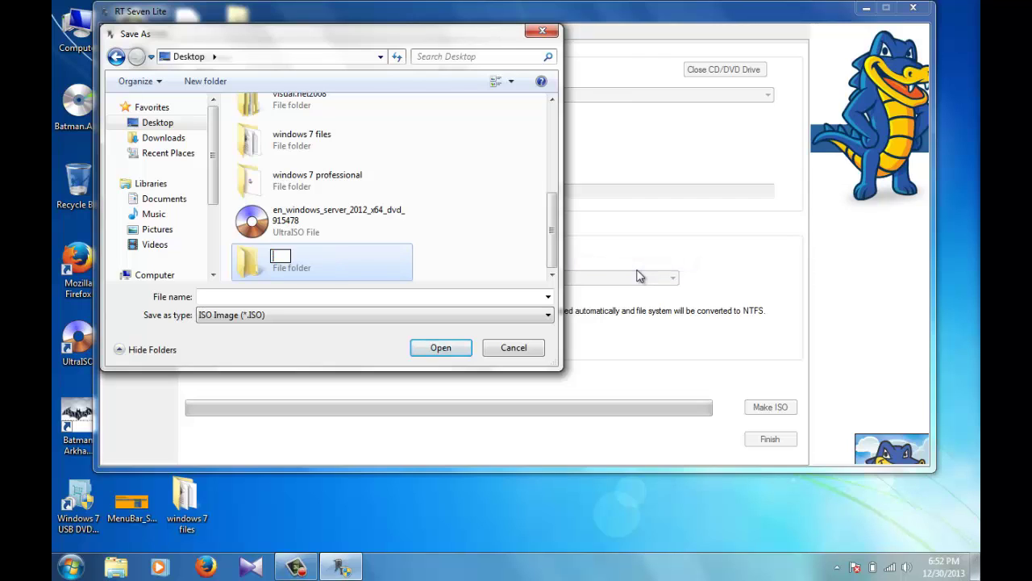
{"action": "type", "text": "new windows iso"}
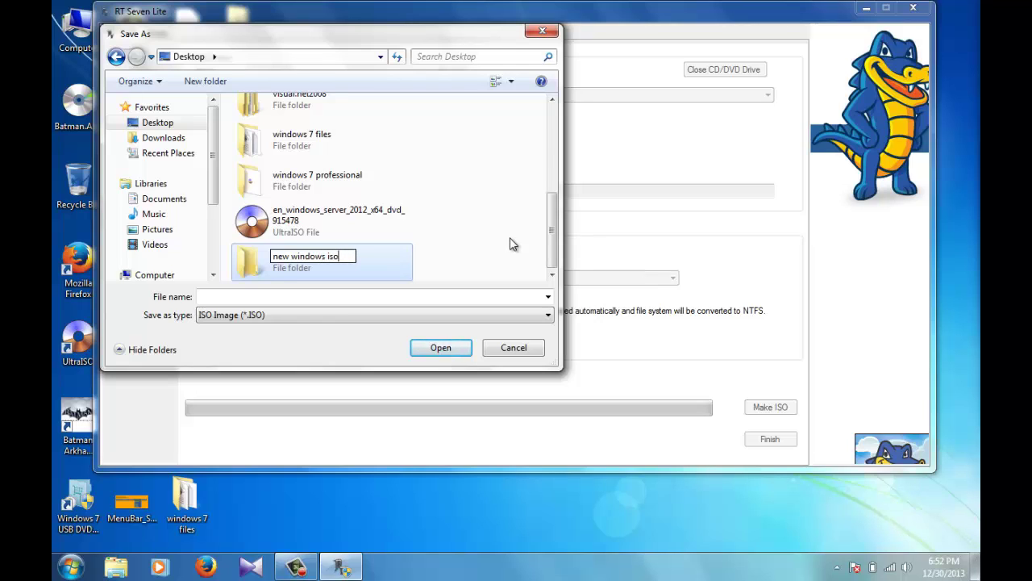
{"action": "left_click", "coordinate": [513, 245]}
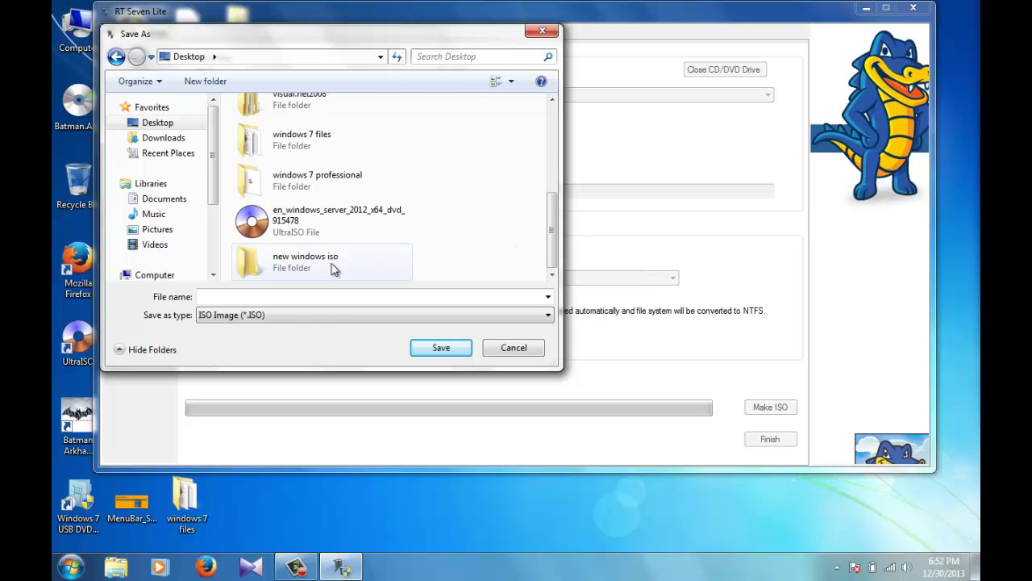
{"action": "double_click", "coordinate": [316, 264]}
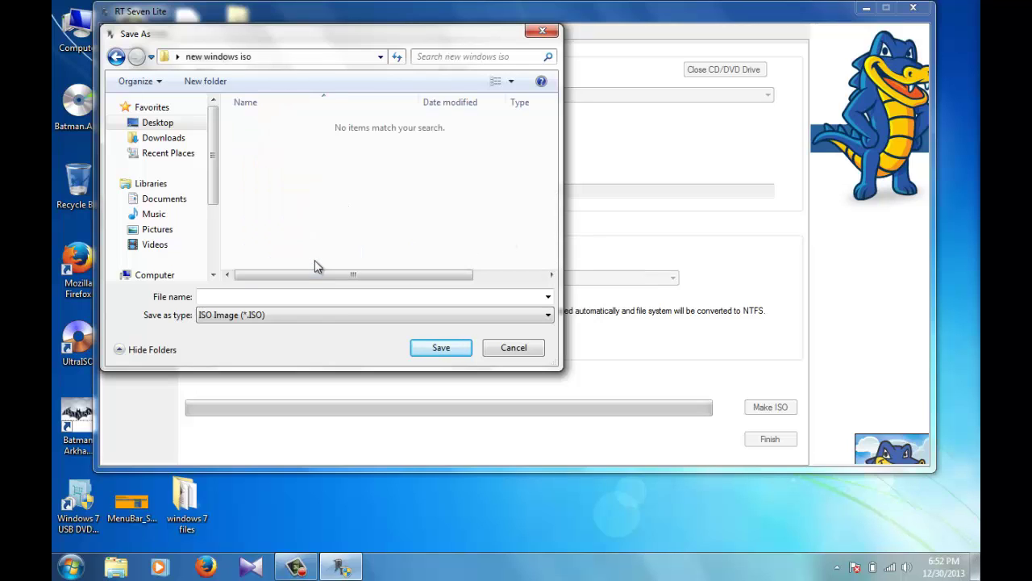
Step: Save the ISO as 'new-win', acknowledge the success message, and exit RT Seven Lite
{"action": "left_click", "coordinate": [255, 296]}
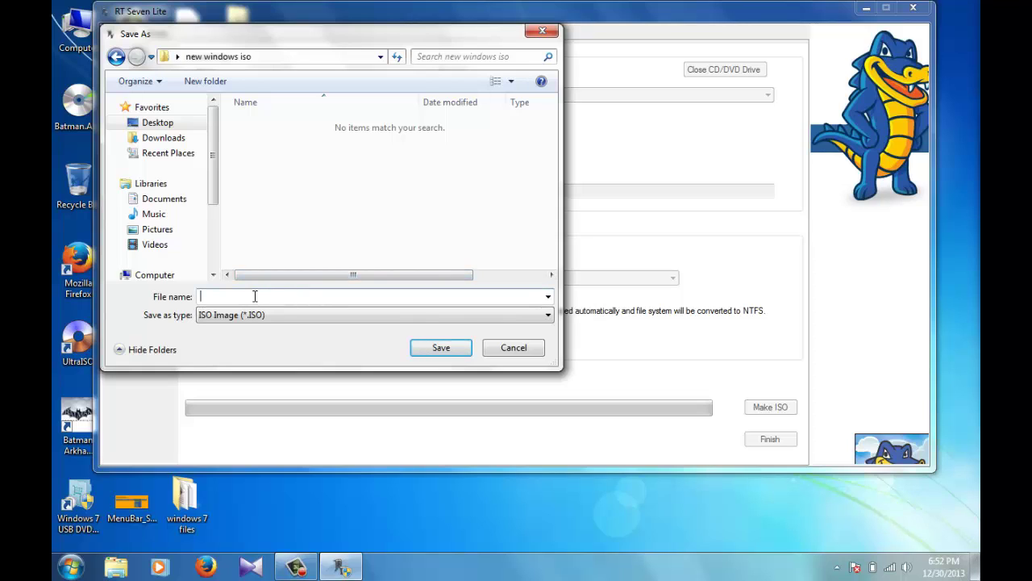
{"action": "type", "text": "new-win"}
{"action": "left_click", "coordinate": [430, 347]}
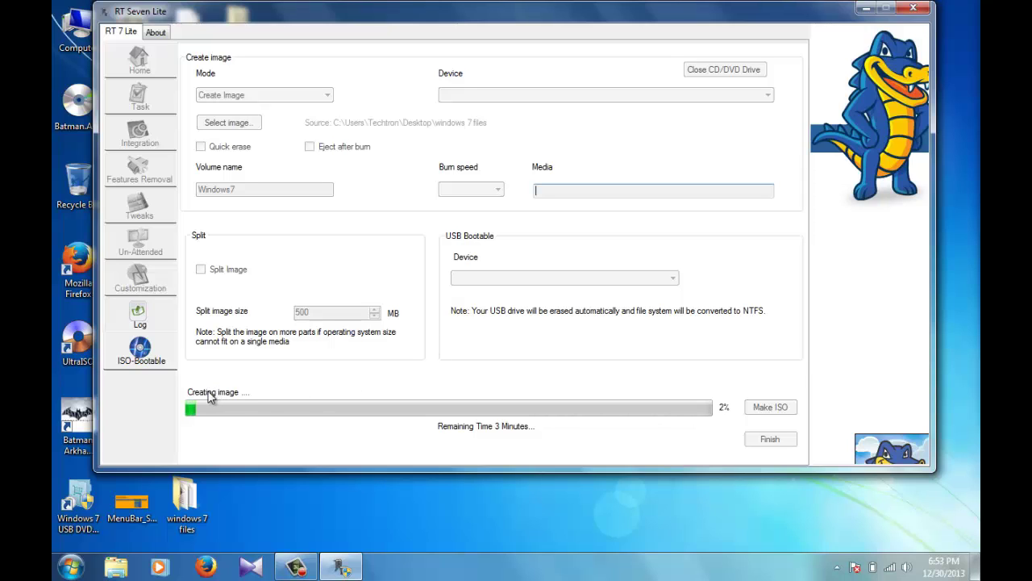
{"action": "left_click", "coordinate": [293, 567]}
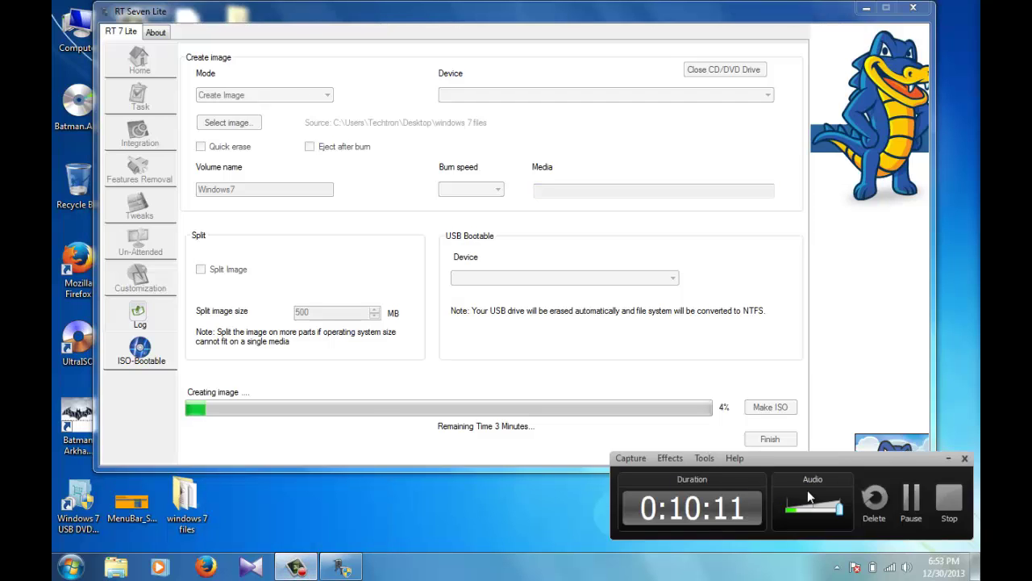
{"action": "left_click", "coordinate": [912, 501]}
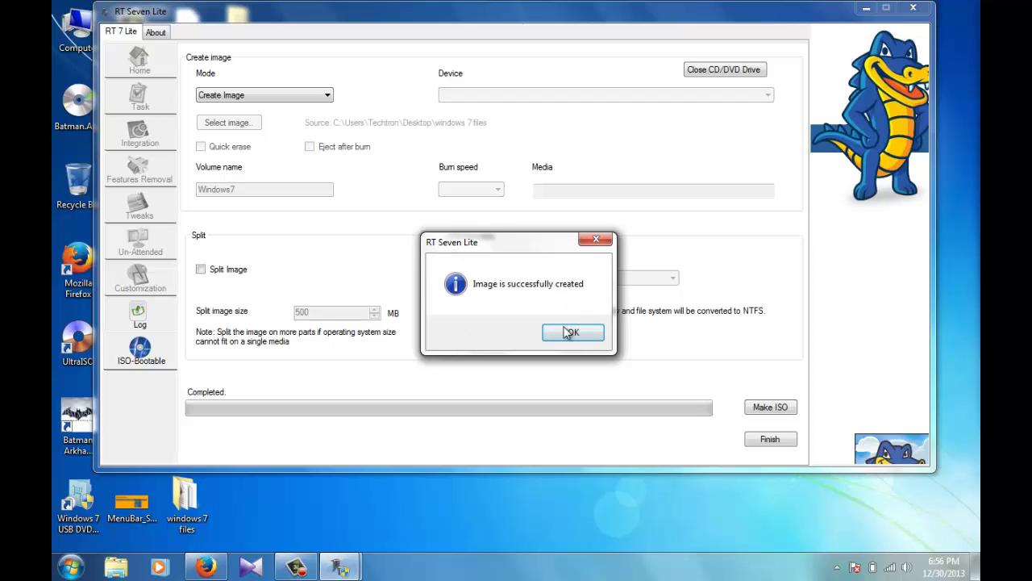
{"action": "left_click", "coordinate": [570, 333]}
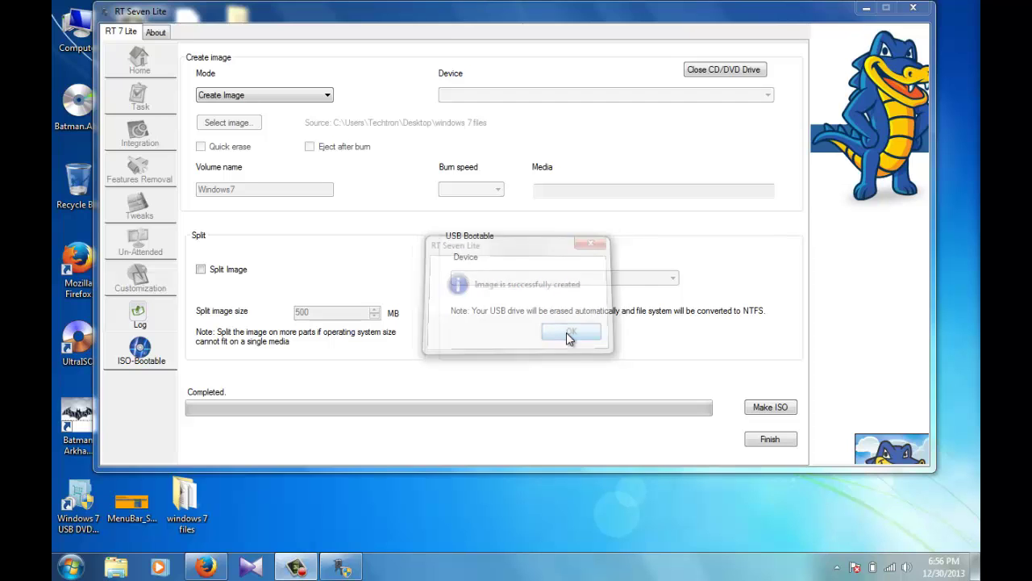
{"action": "left_click", "coordinate": [920, 13]}
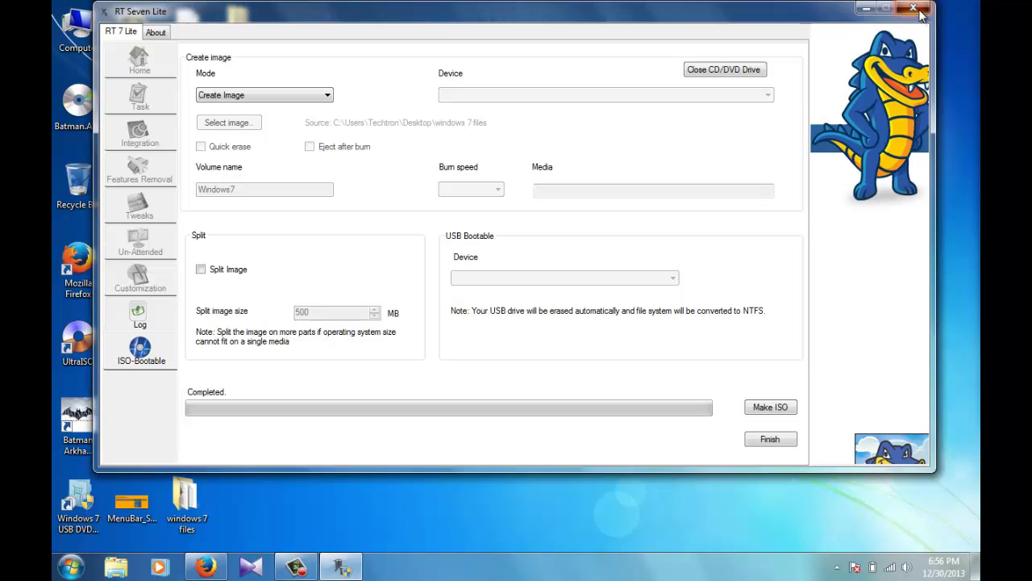
Step: Confirm quitting RT Seven Lite, check new-win inside the new windows iso folder, then close it
{"action": "left_click", "coordinate": [515, 332]}
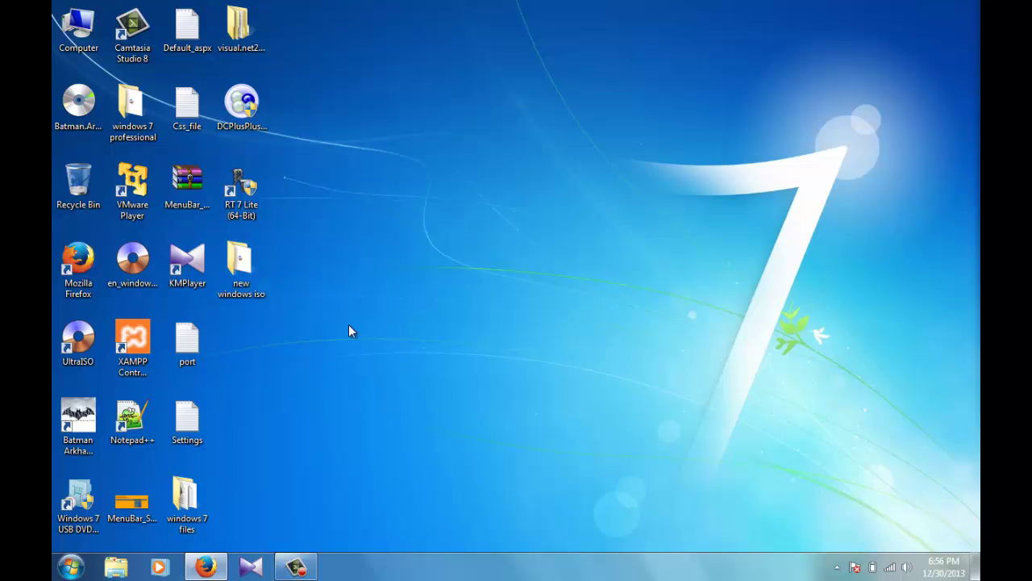
{"action": "double_click", "coordinate": [242, 279]}
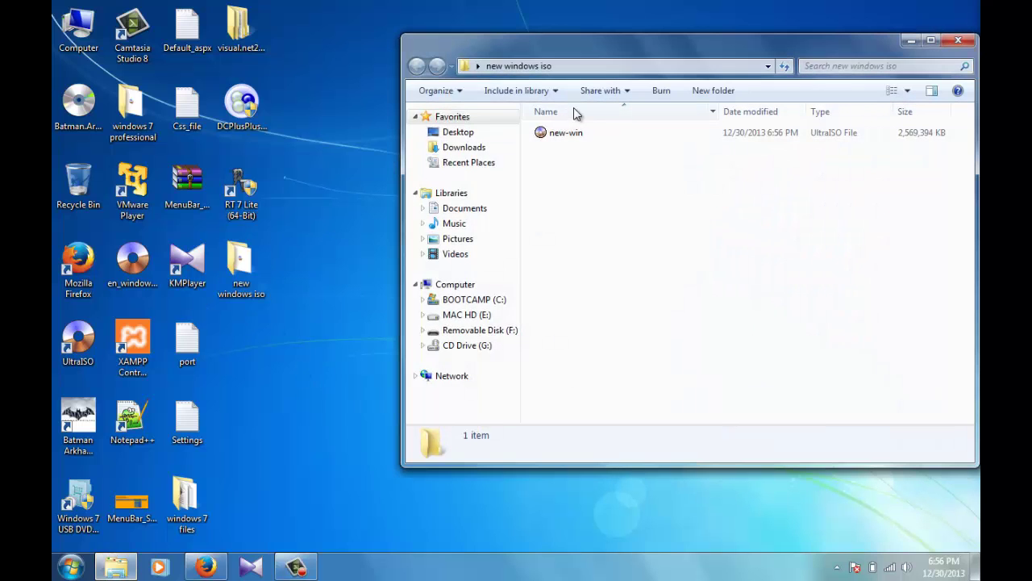
{"action": "left_click", "coordinate": [966, 42]}
{"action": "left_click", "coordinate": [299, 567]}
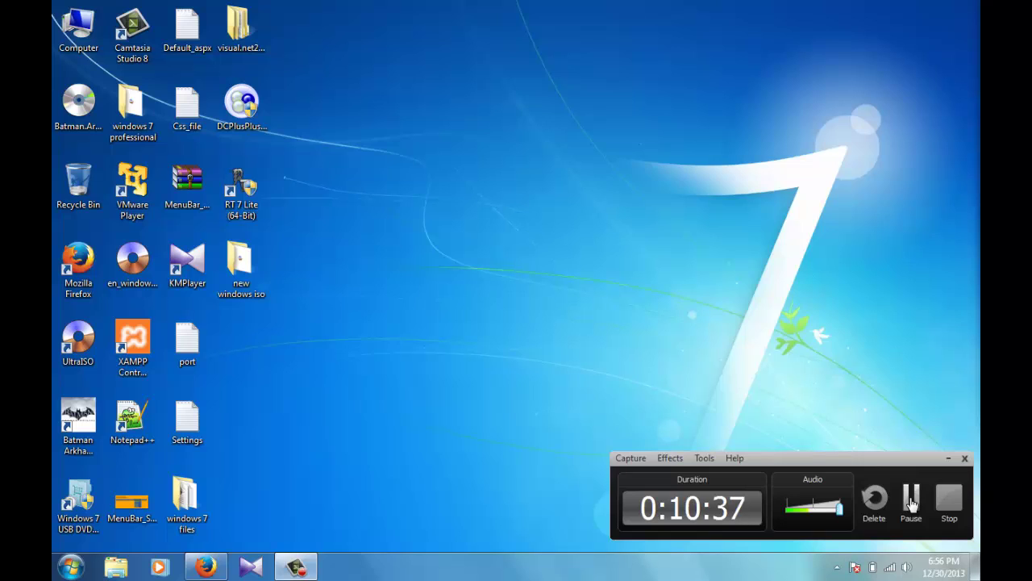
Step: Search 'vm' in the Start menu and launch VMware Player
{"action": "left_click", "coordinate": [911, 502]}
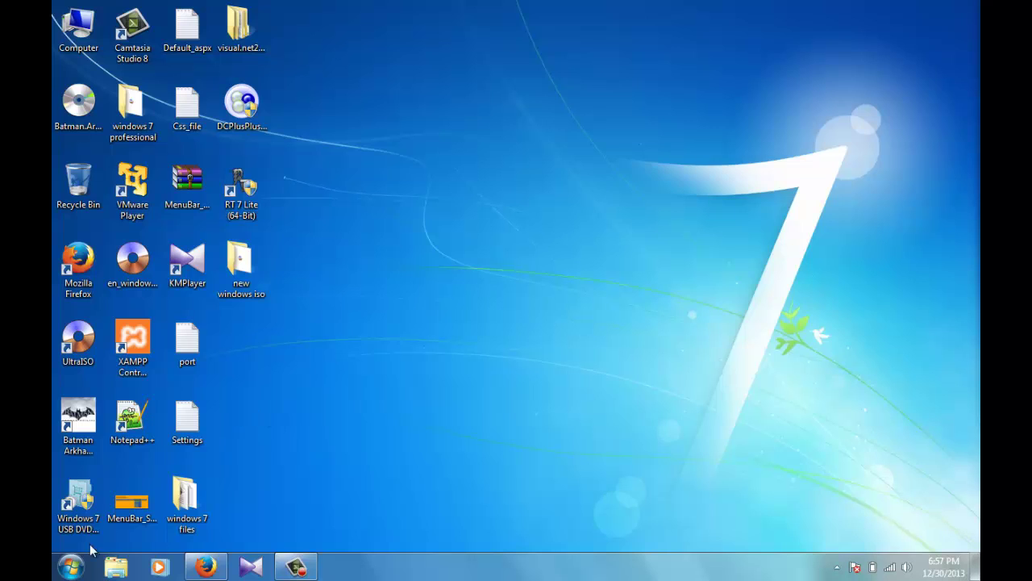
{"action": "left_click", "coordinate": [71, 567]}
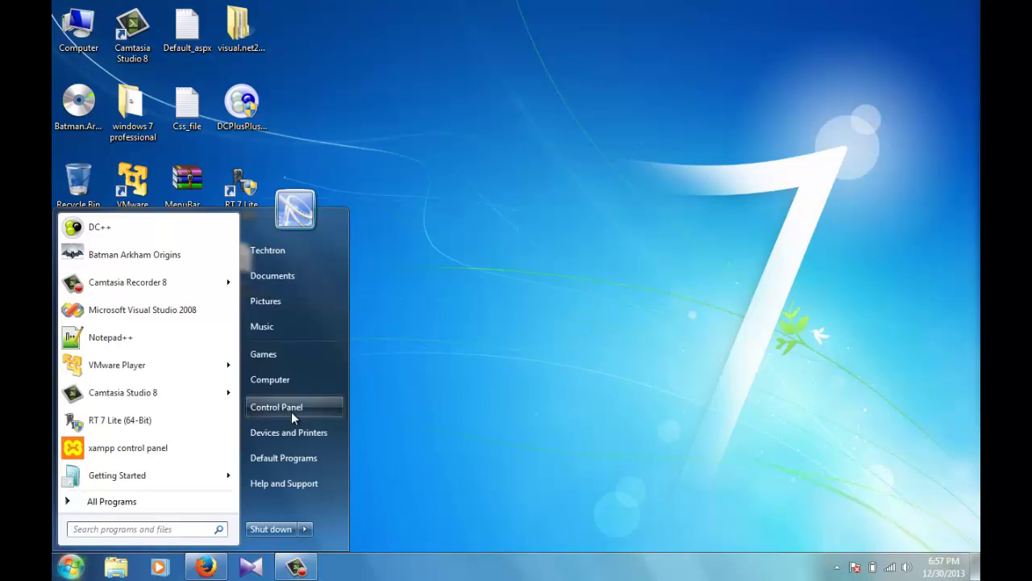
{"action": "type", "text": "vir"}
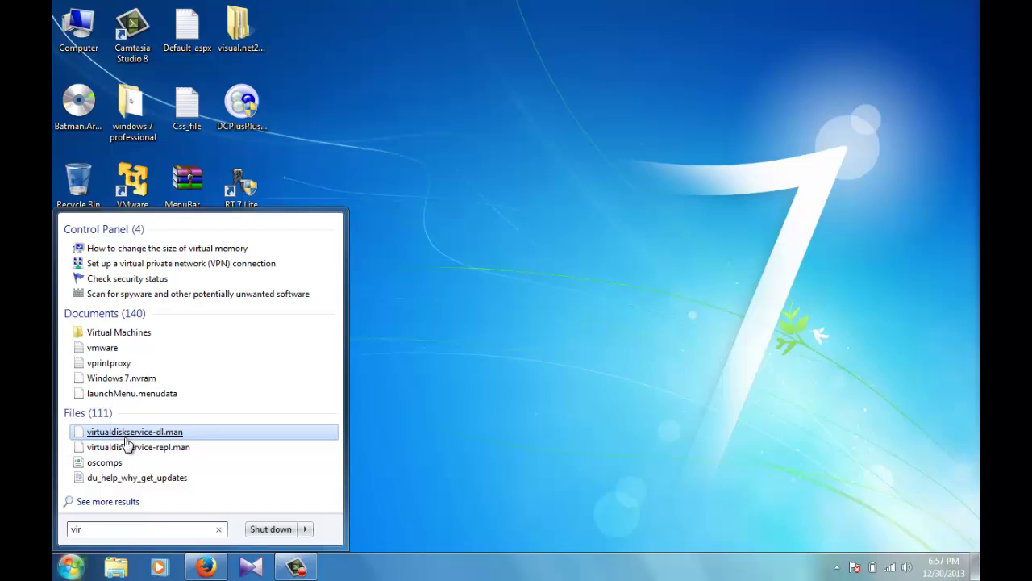
{"action": "key", "text": "BackSpace"}
{"action": "key", "text": "BackSpace"}
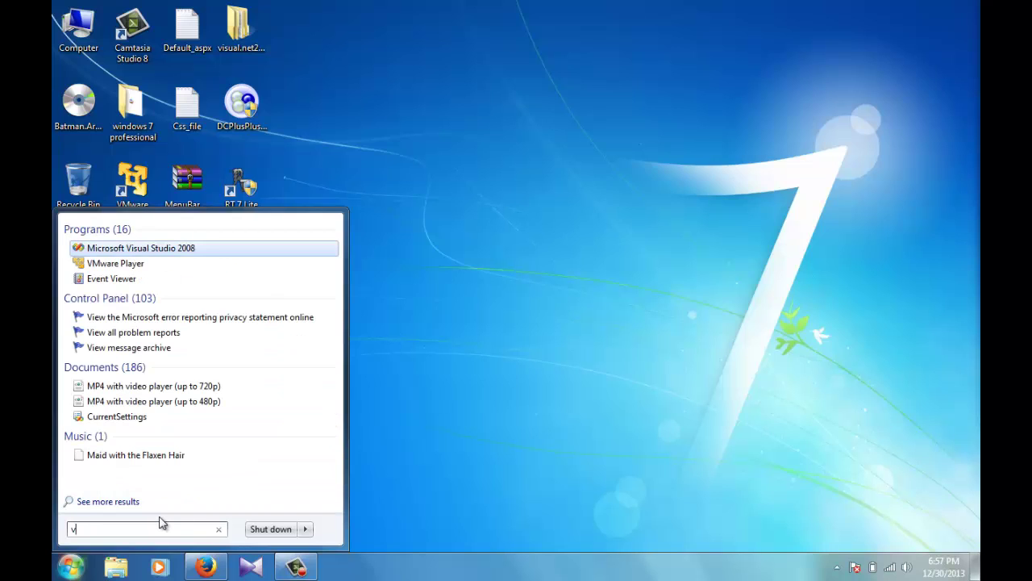
{"action": "type", "text": "m"}
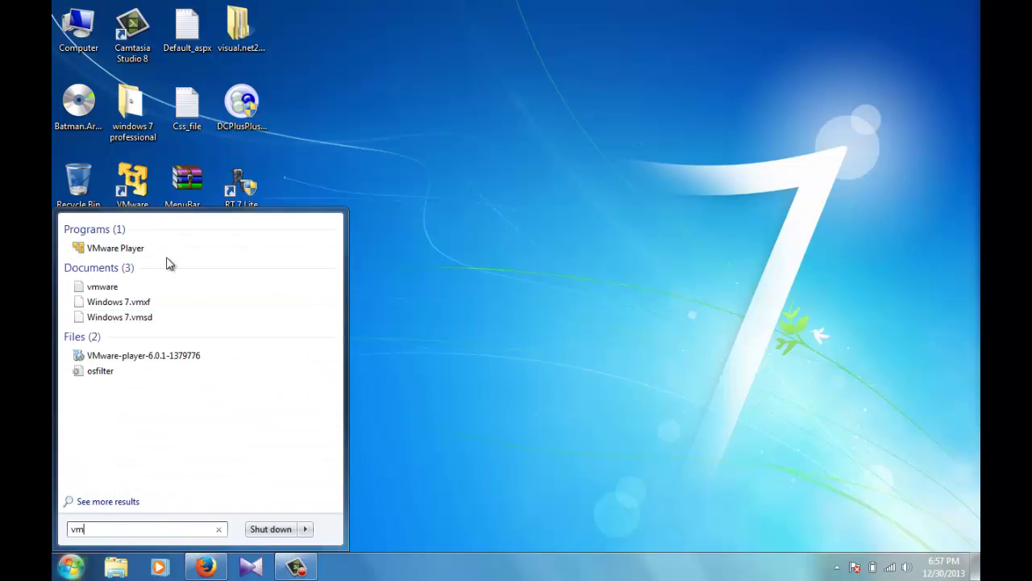
{"action": "left_click", "coordinate": [177, 250]}
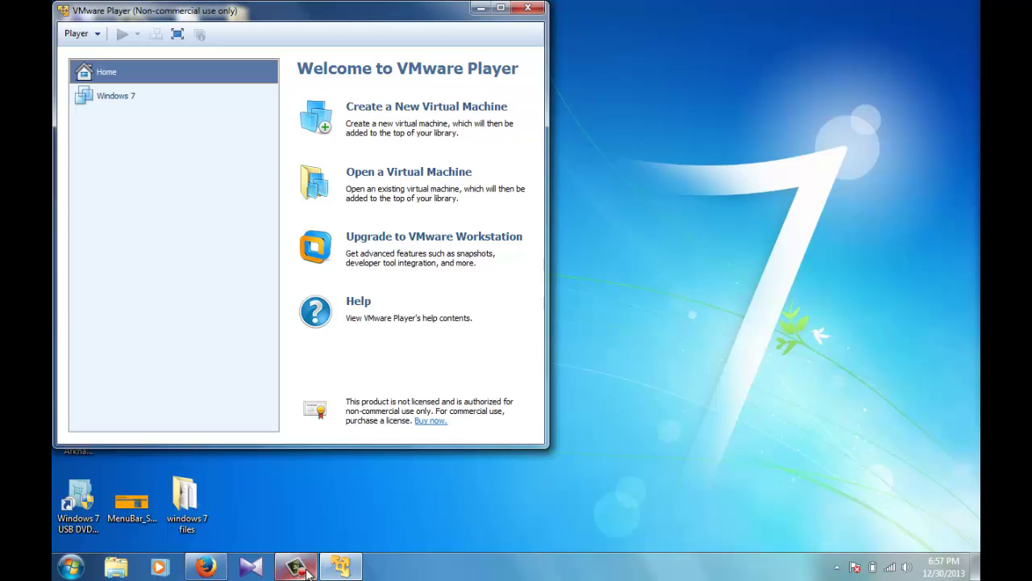
Step: Start a new virtual machine using the new-win ISO from the Desktop's new windows iso folder
{"action": "left_click", "coordinate": [430, 111]}
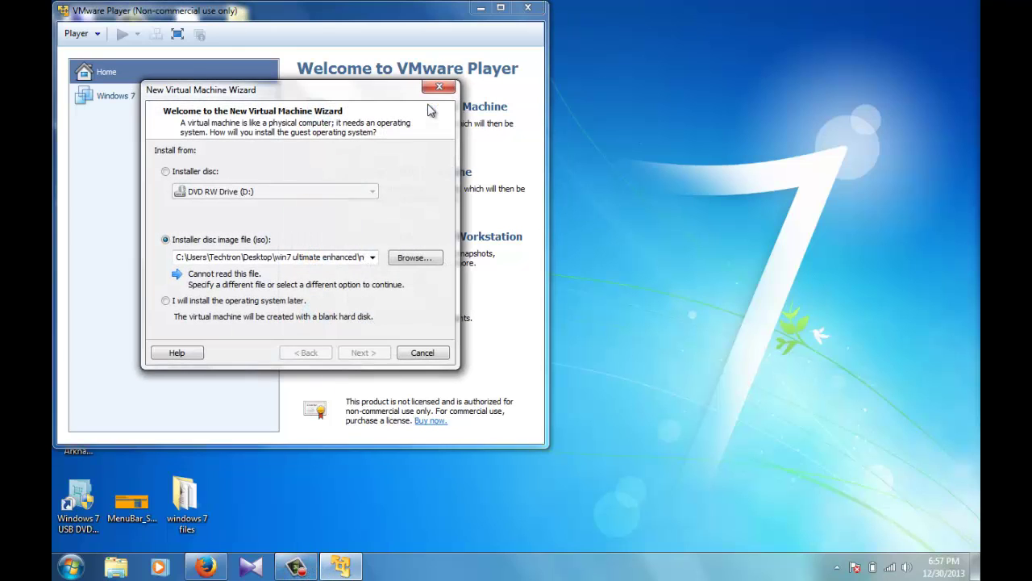
{"action": "left_click", "coordinate": [414, 258]}
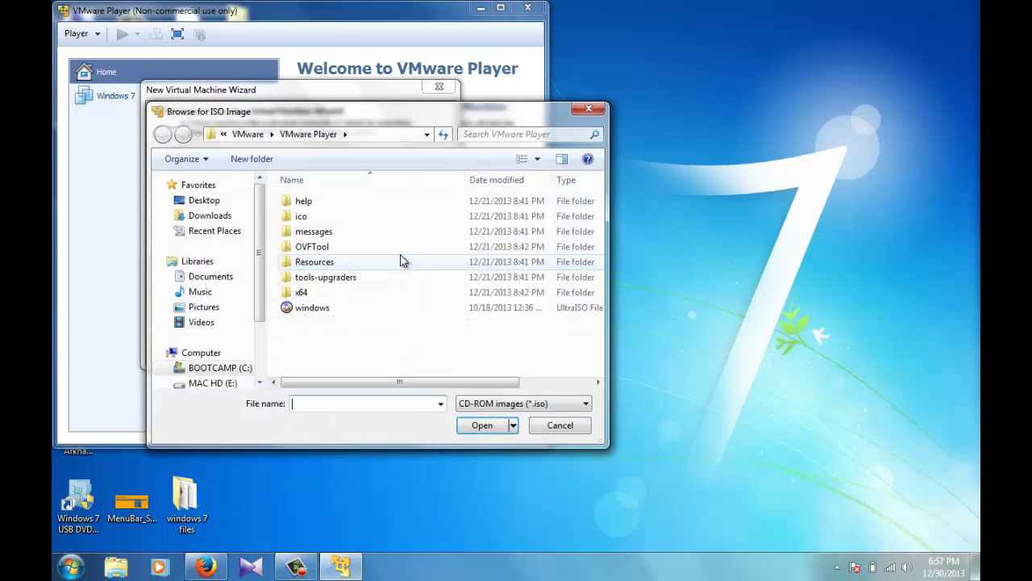
{"action": "left_click", "coordinate": [260, 382]}
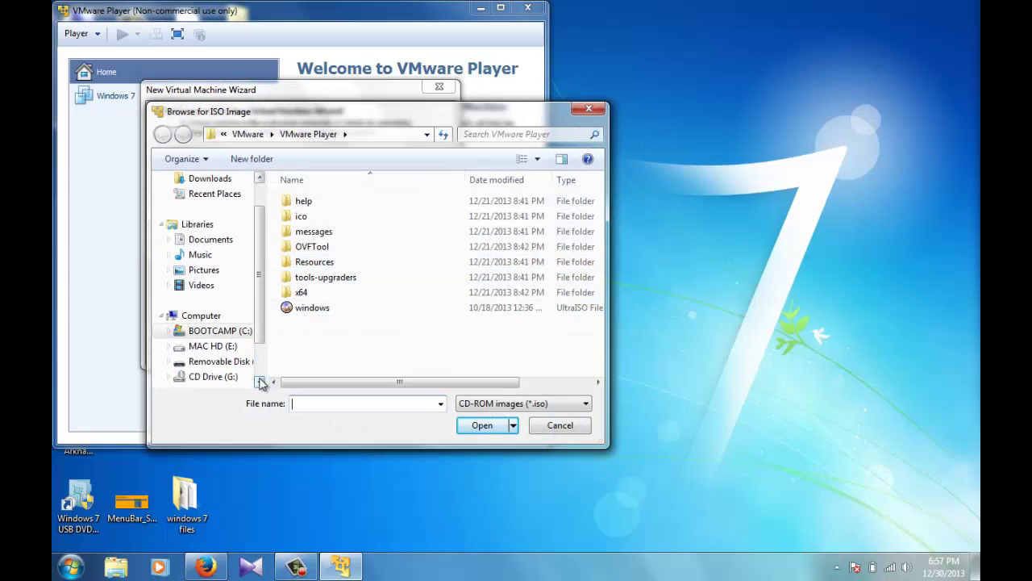
{"action": "left_click", "coordinate": [260, 178]}
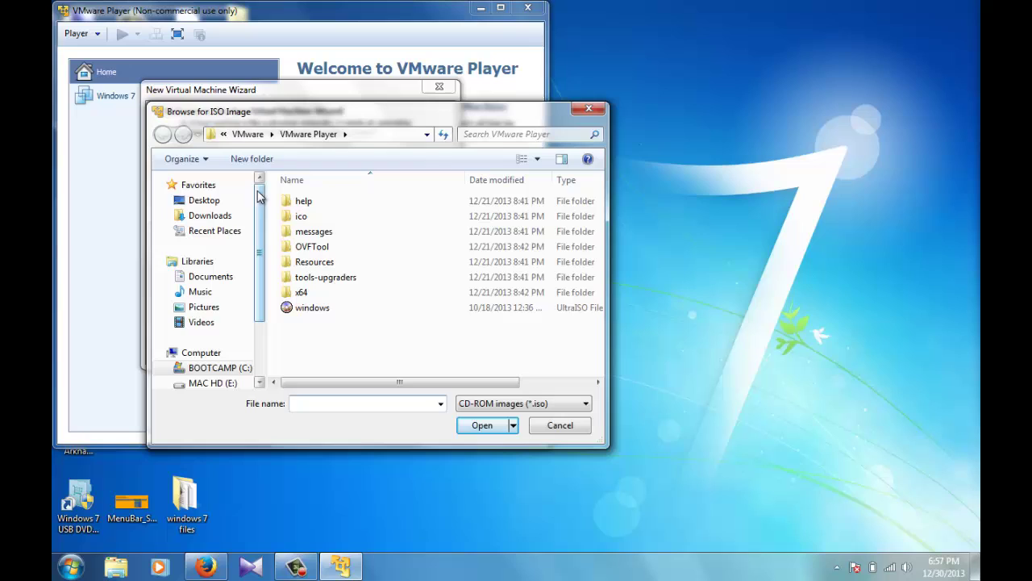
{"action": "left_click", "coordinate": [209, 207]}
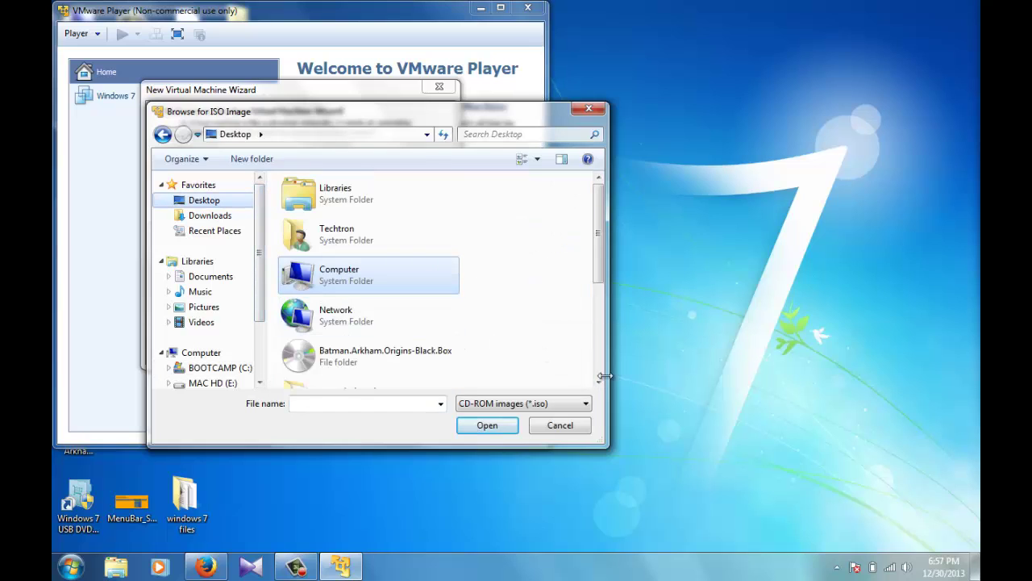
{"action": "scroll", "coordinate": [597, 380], "scroll_direction": "down", "scroll_amount": 3}
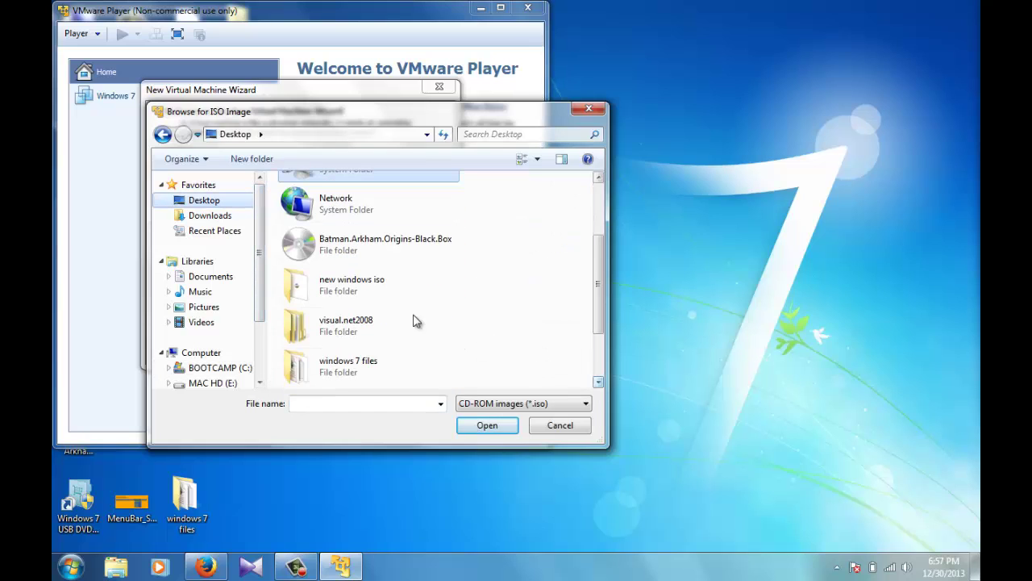
{"action": "double_click", "coordinate": [362, 301]}
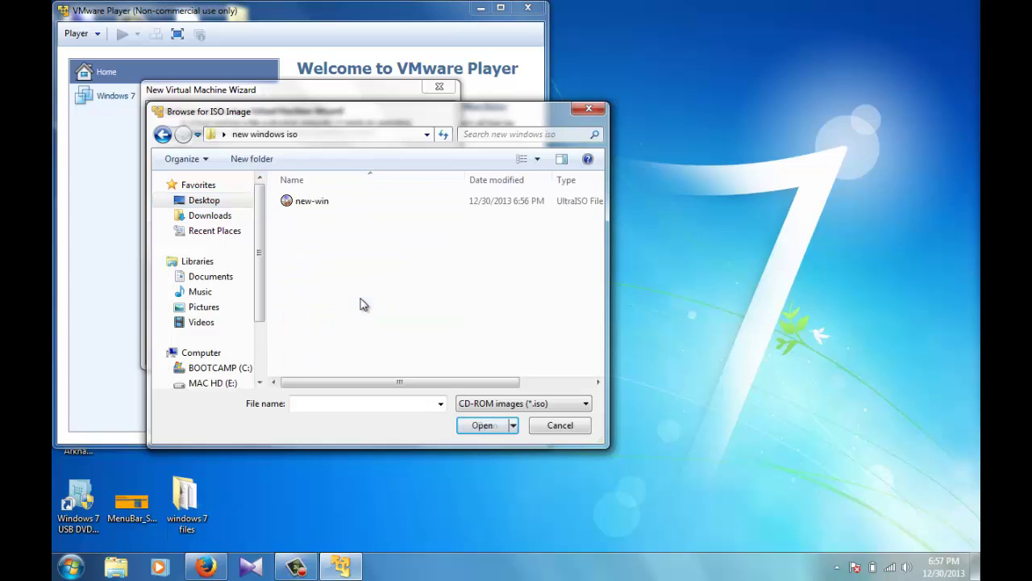
{"action": "double_click", "coordinate": [333, 202]}
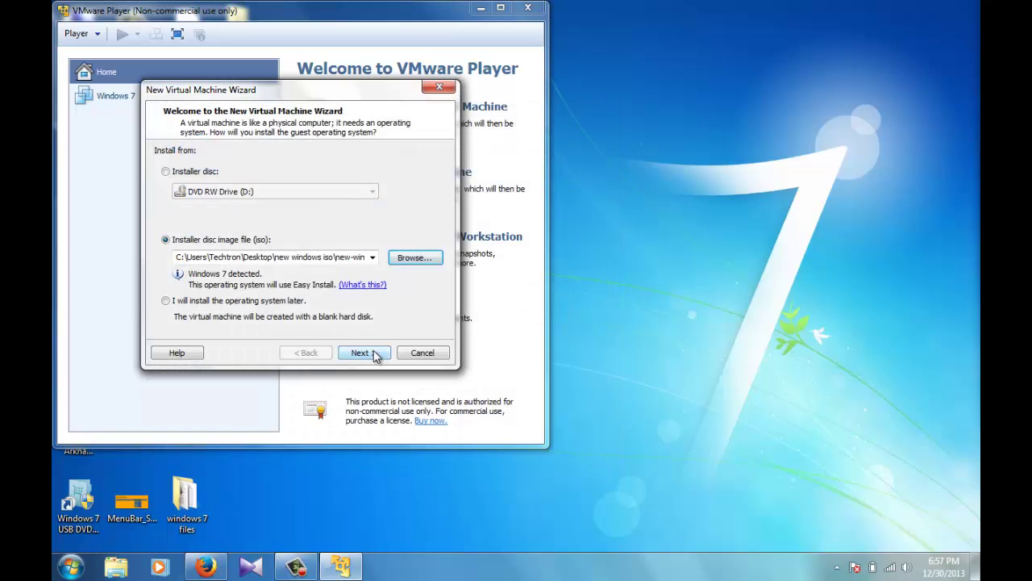
{"action": "left_click", "coordinate": [376, 356]}
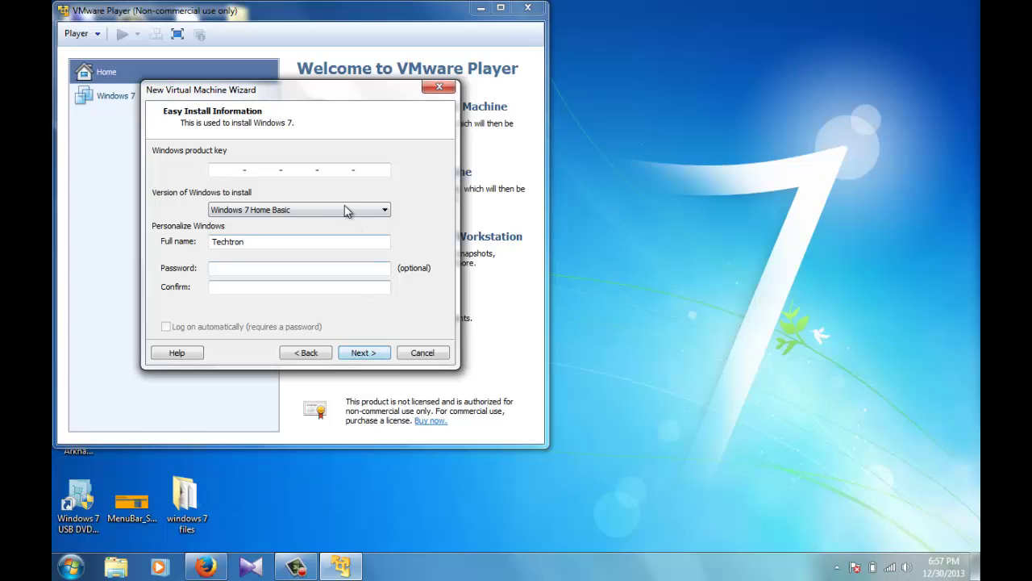
Step: Choose Windows 7 Ultimate, skip the product key, keep the default name and 60 GB single-file disk, and finish
{"action": "left_click", "coordinate": [349, 210]}
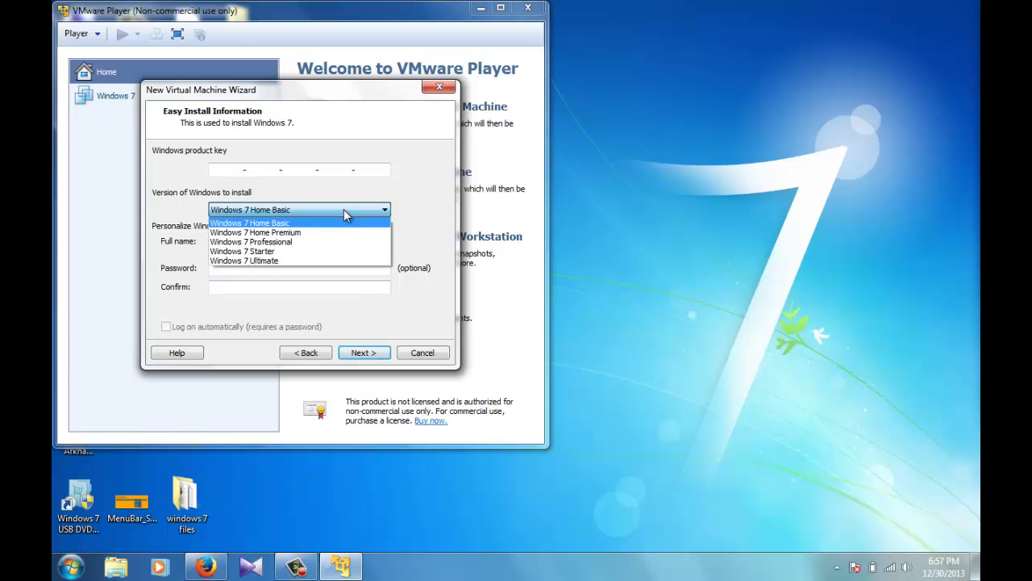
{"action": "left_click", "coordinate": [320, 260]}
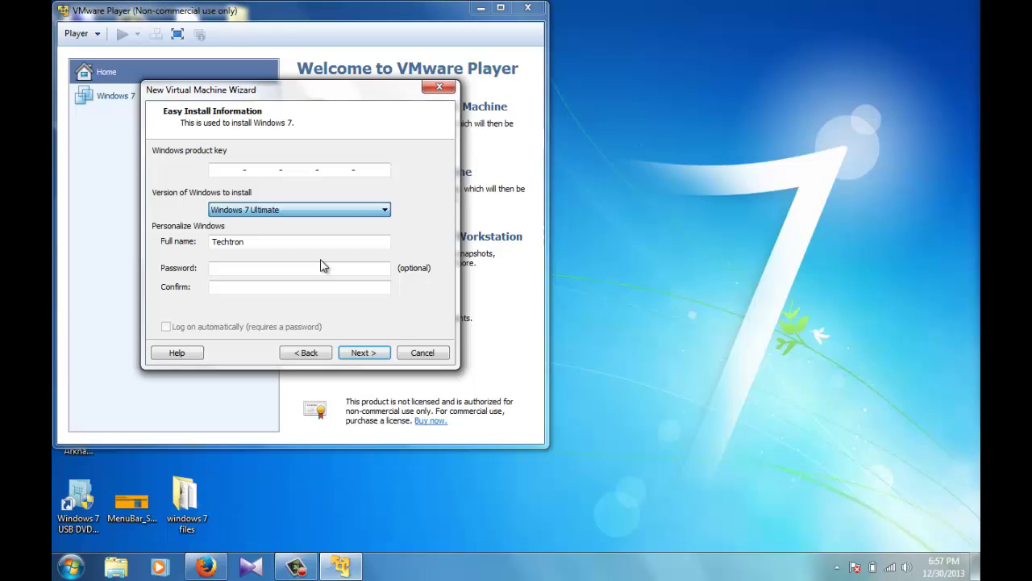
{"action": "left_click", "coordinate": [362, 355]}
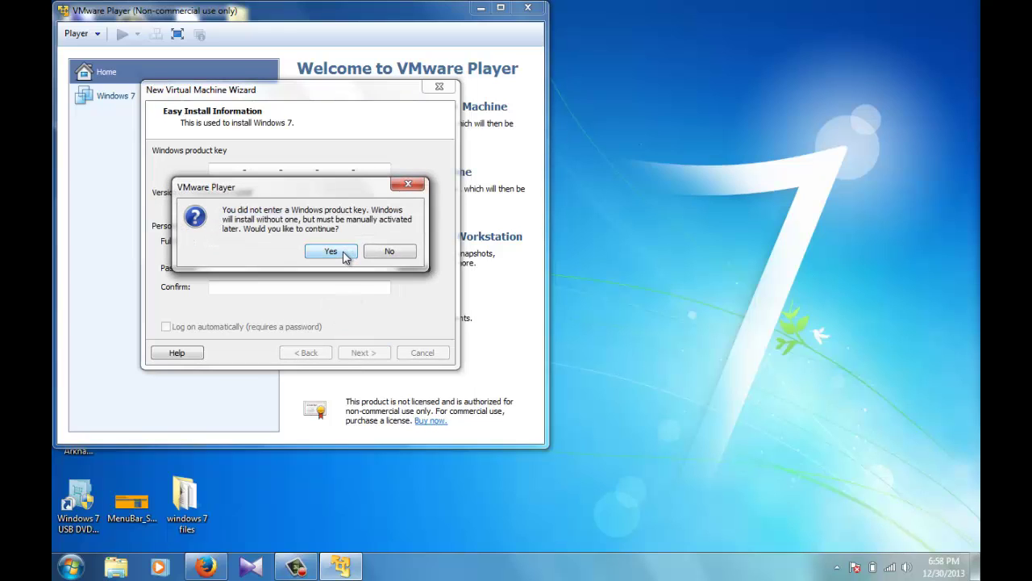
{"action": "left_click", "coordinate": [344, 253]}
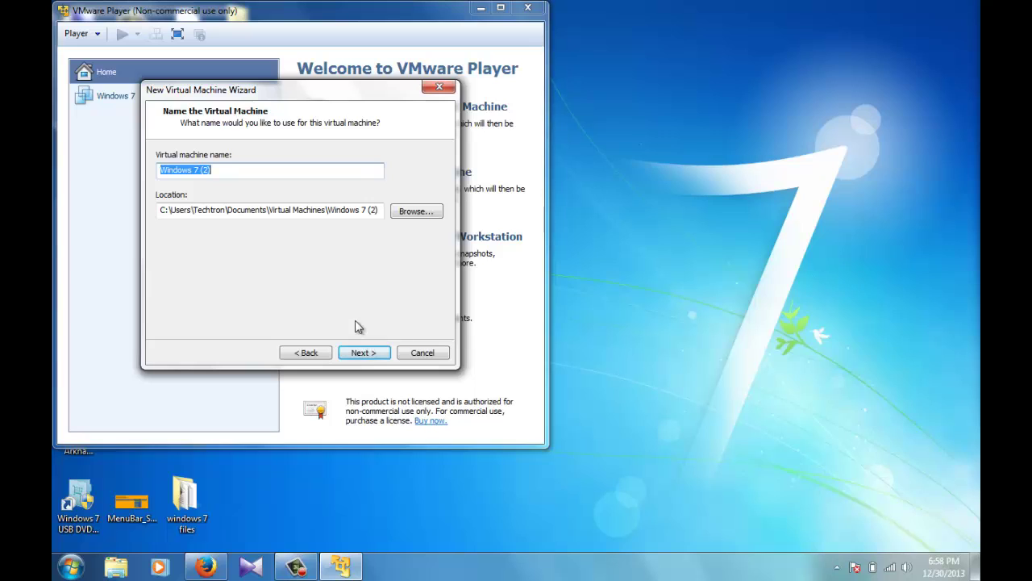
{"action": "left_click", "coordinate": [364, 354]}
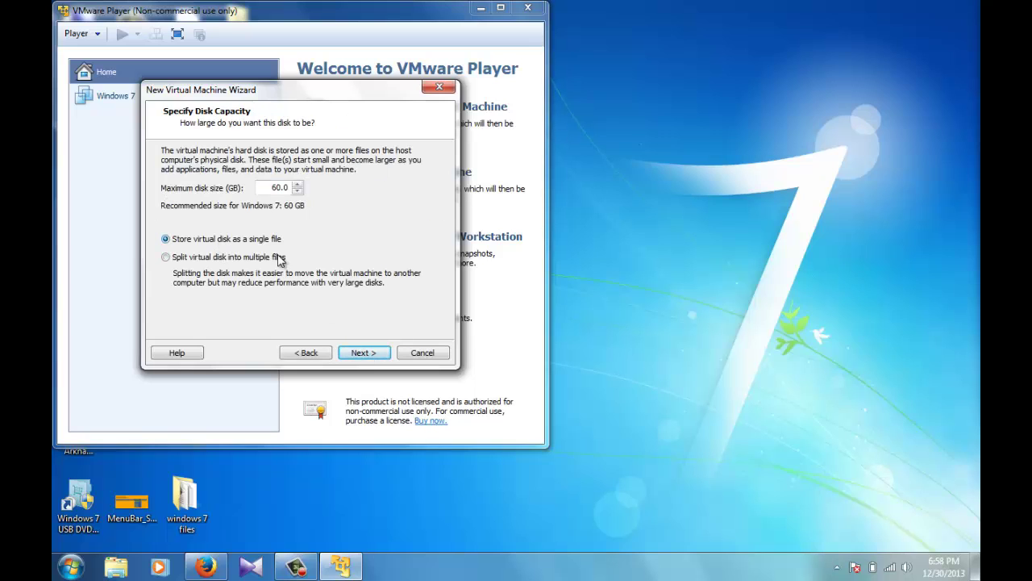
{"action": "left_click", "coordinate": [363, 354]}
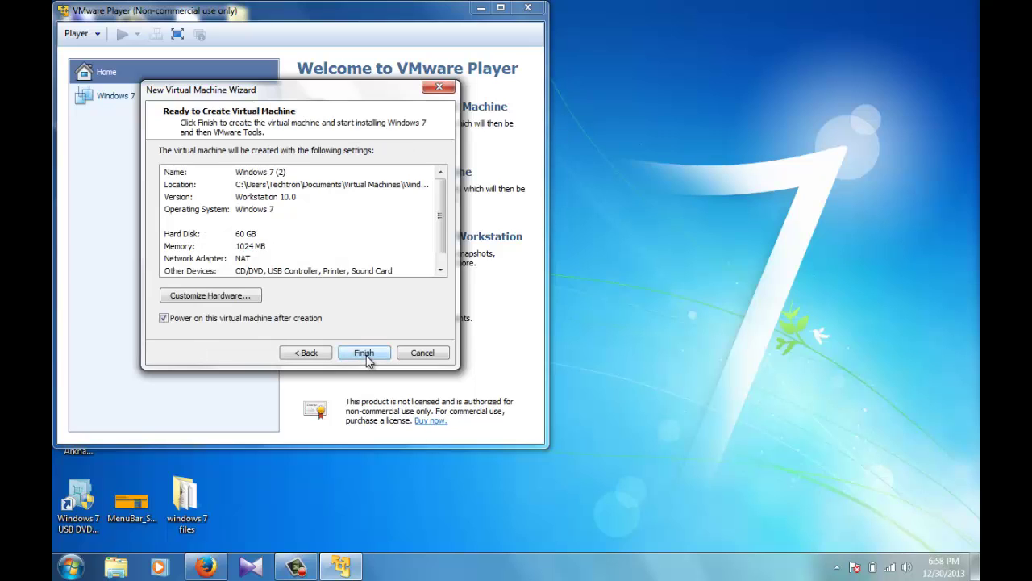
{"action": "left_click", "coordinate": [364, 355]}
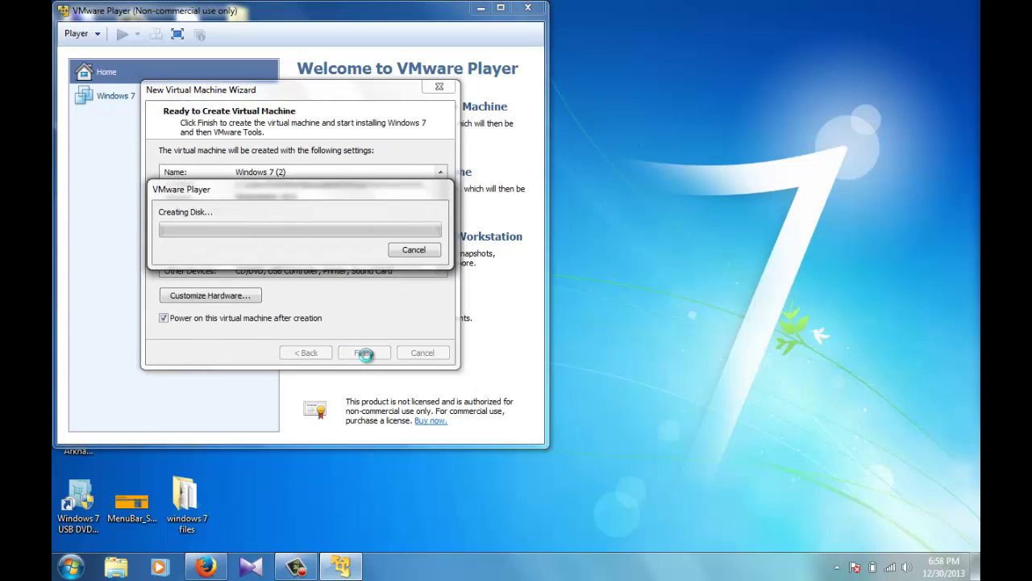
{"action": "mouse_move", "coordinate": [307, 569]}
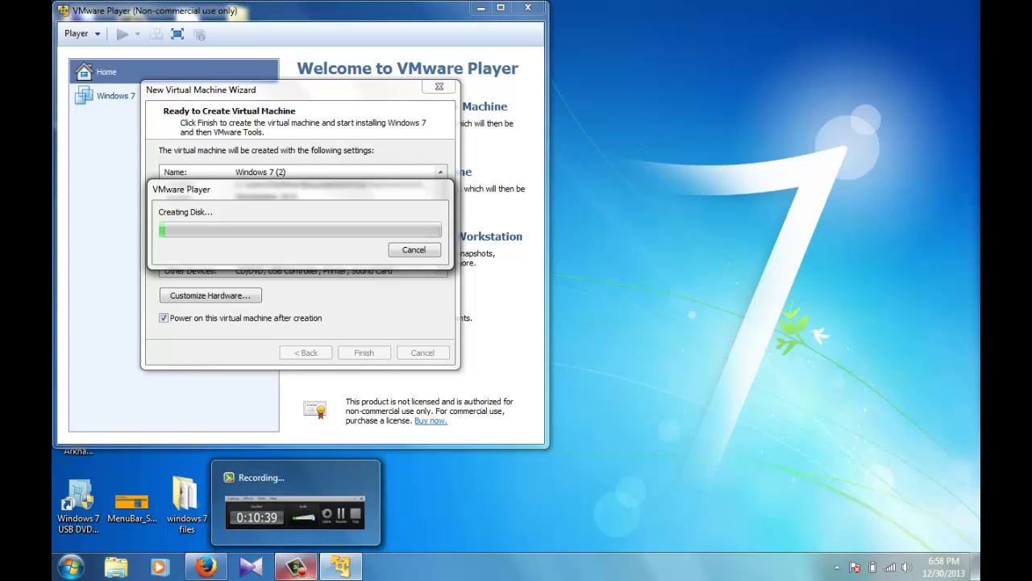
{"action": "left_click", "coordinate": [306, 569]}
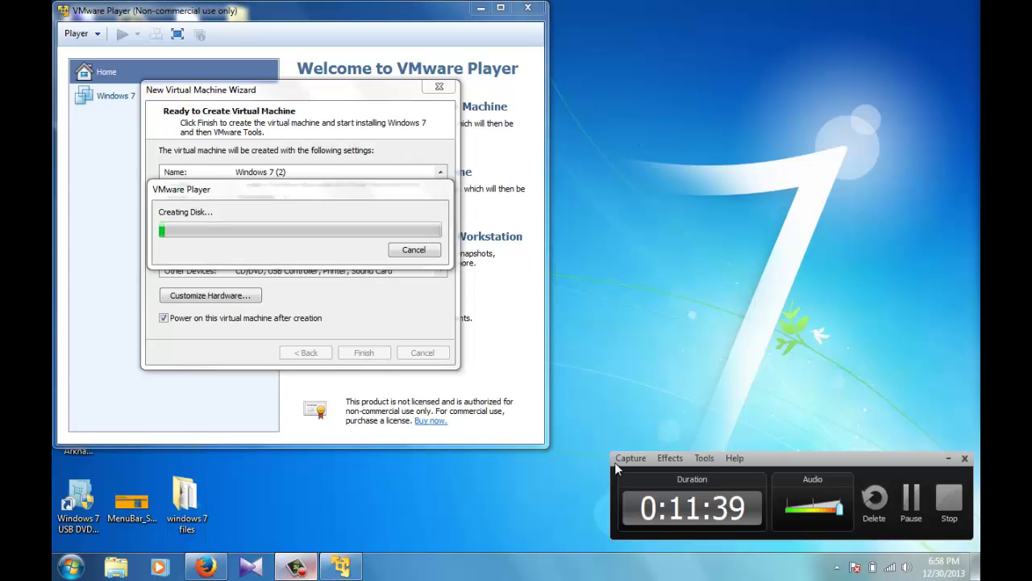
Step: While Windows 7 installs, maximize the VMware Player window and capture or release VM input with Ctrl+Alt
{"action": "left_click", "coordinate": [911, 503]}
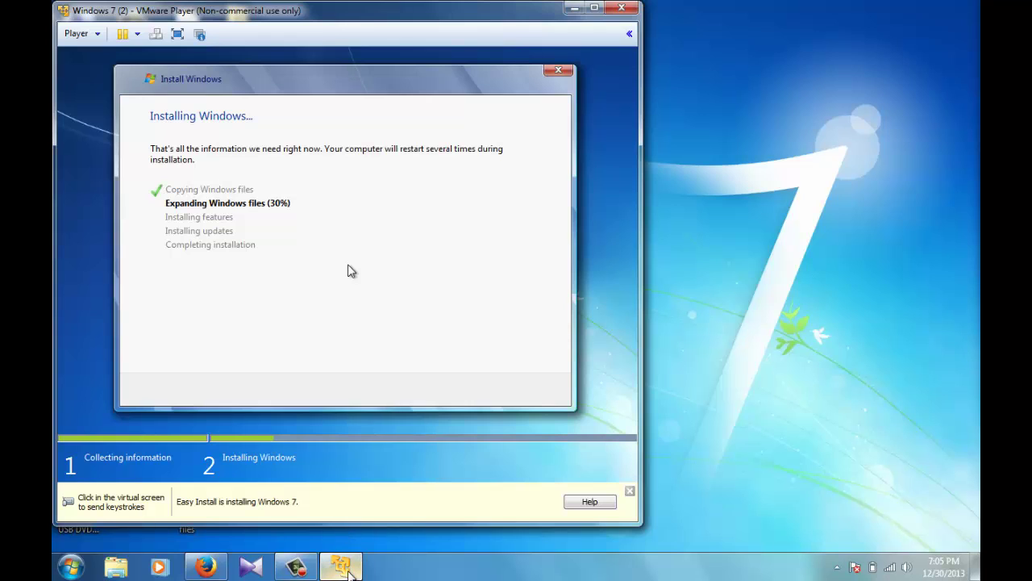
{"action": "mouse_move", "coordinate": [349, 570]}
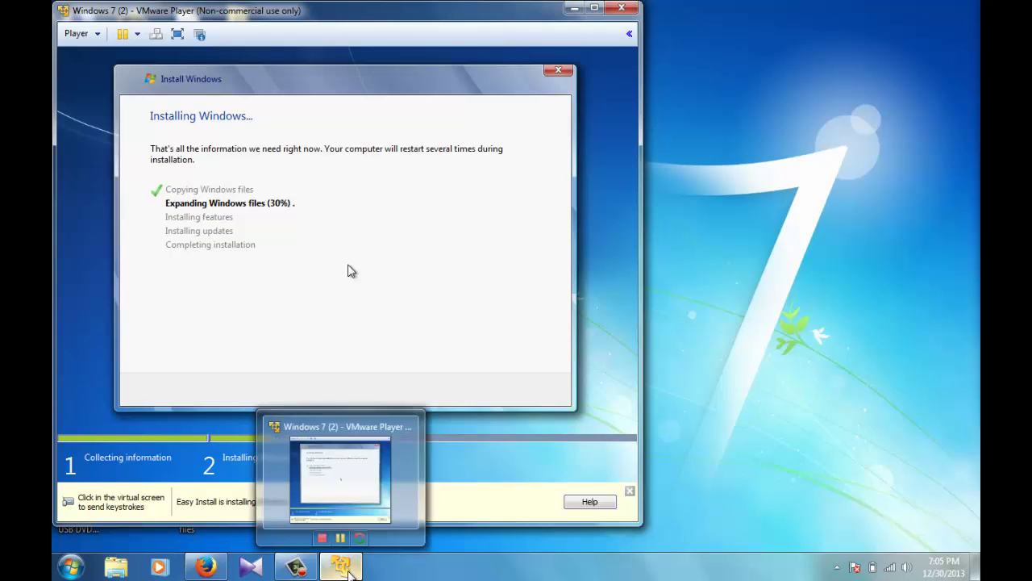
{"action": "left_click", "coordinate": [304, 569]}
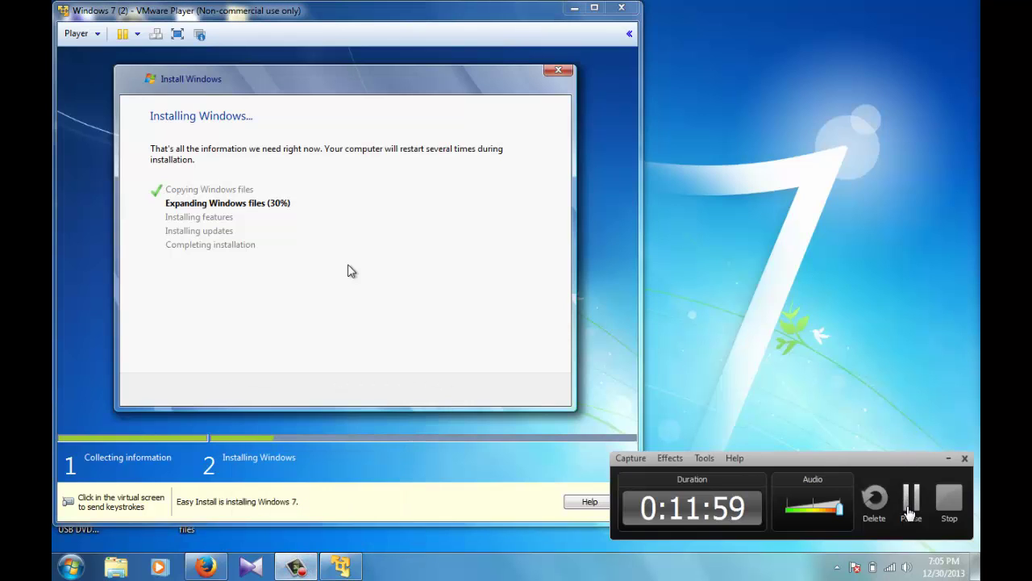
{"action": "left_click", "coordinate": [909, 515]}
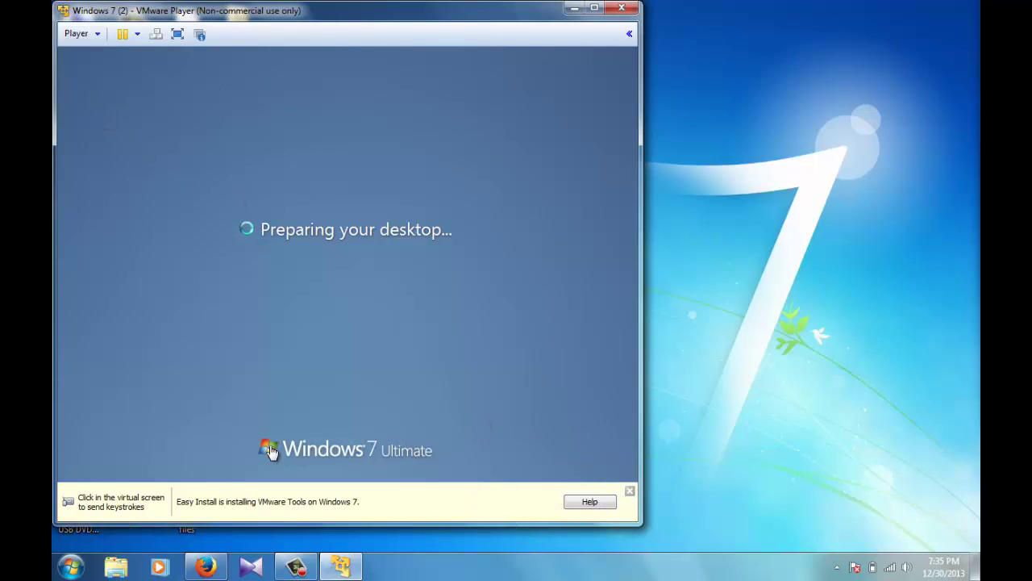
{"action": "left_click", "coordinate": [595, 8]}
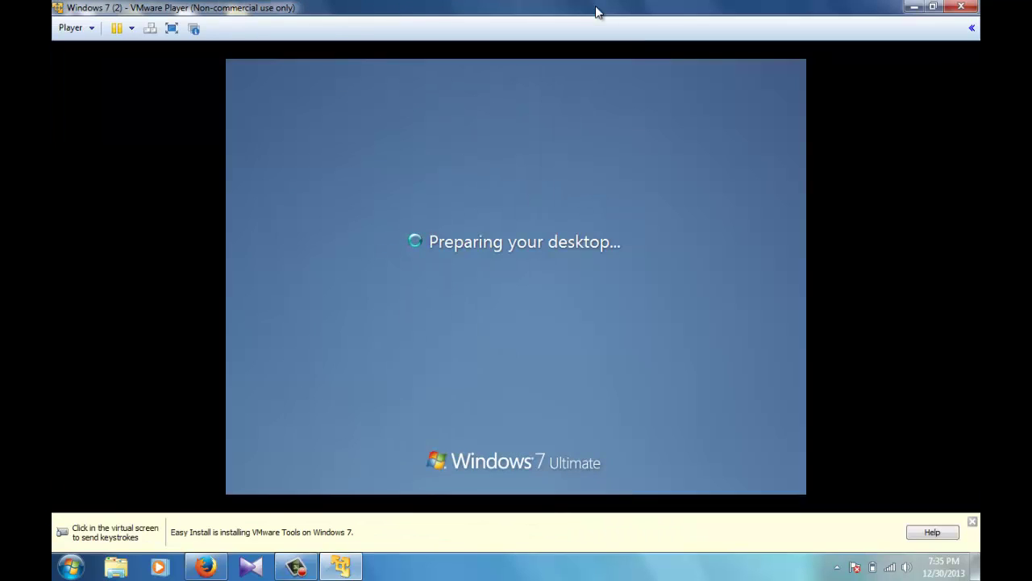
{"action": "left_click", "coordinate": [556, 232]}
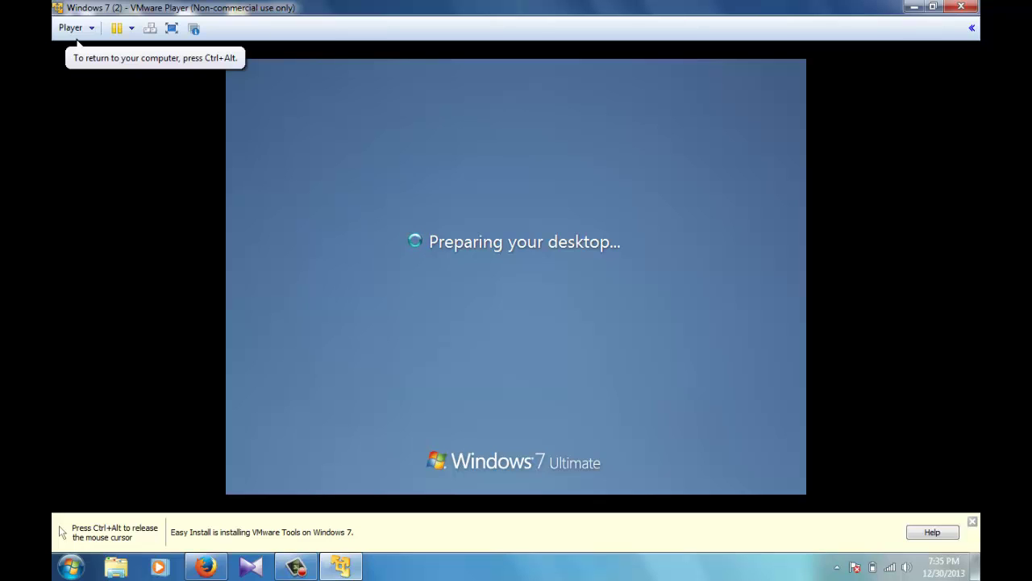
{"action": "key", "text": "ctrl+alt"}
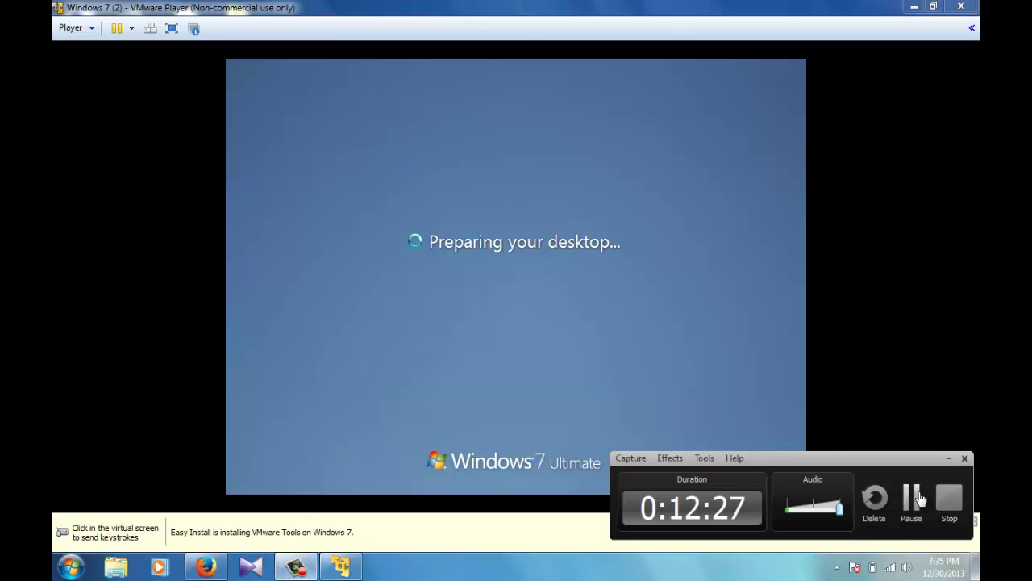
{"action": "left_click", "coordinate": [911, 497]}
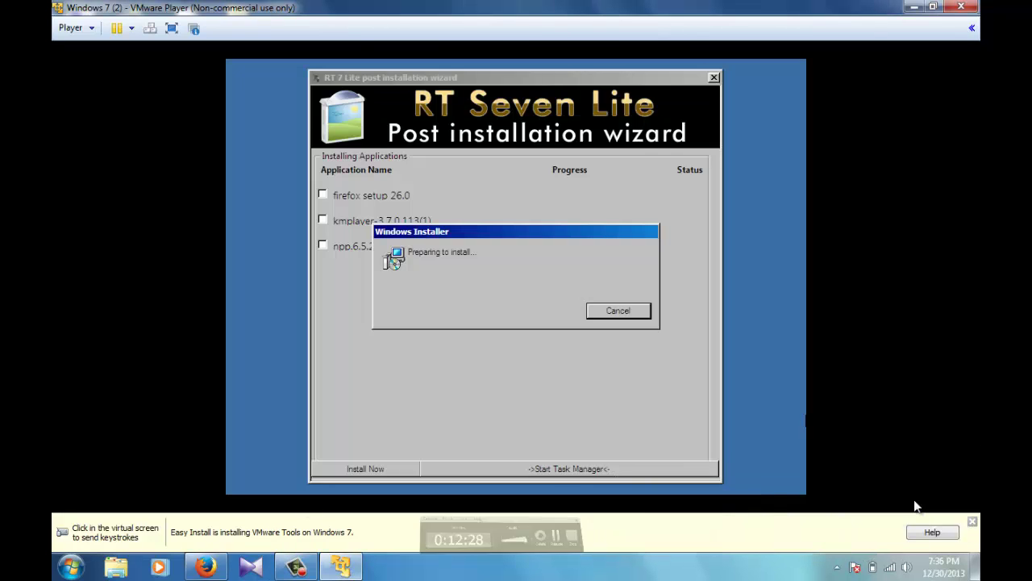
{"action": "left_click", "coordinate": [914, 502]}
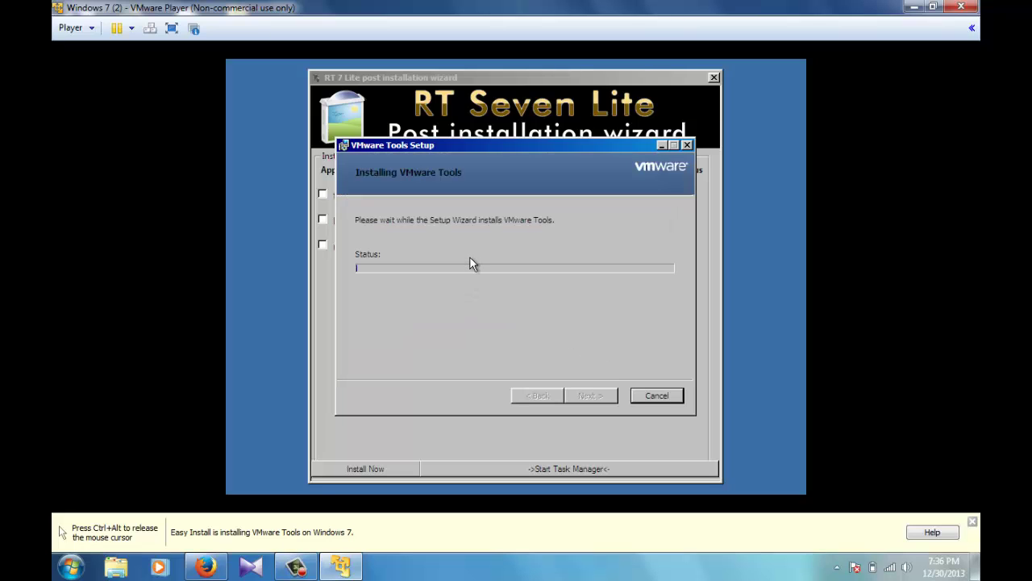
Step: Queue Firefox setup 26.0, KMPlayer and Notepad++ in the post-installation wizard and start installing them
{"action": "left_click", "coordinate": [339, 568]}
{"action": "left_click", "coordinate": [339, 568]}
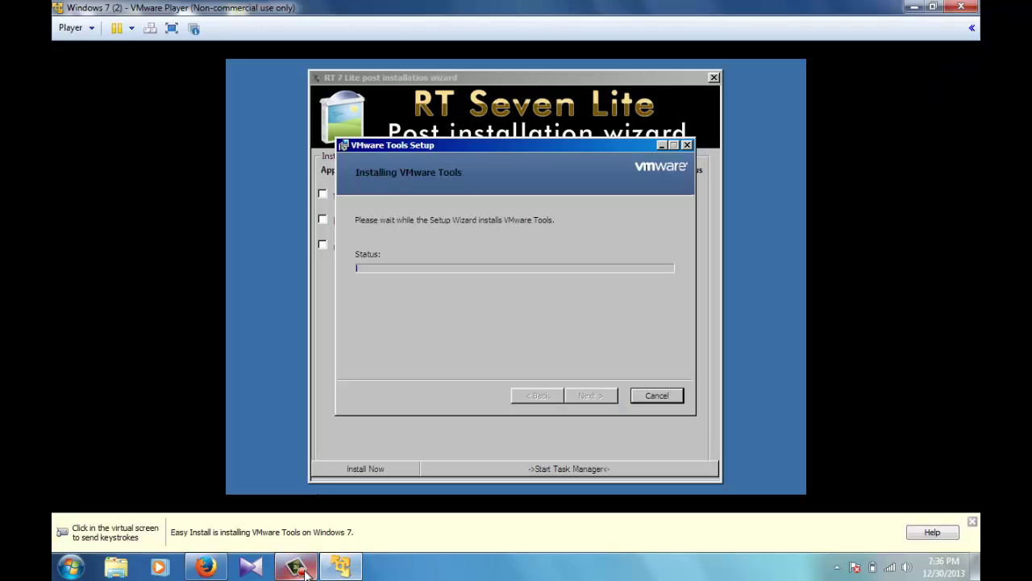
{"action": "left_click", "coordinate": [906, 518]}
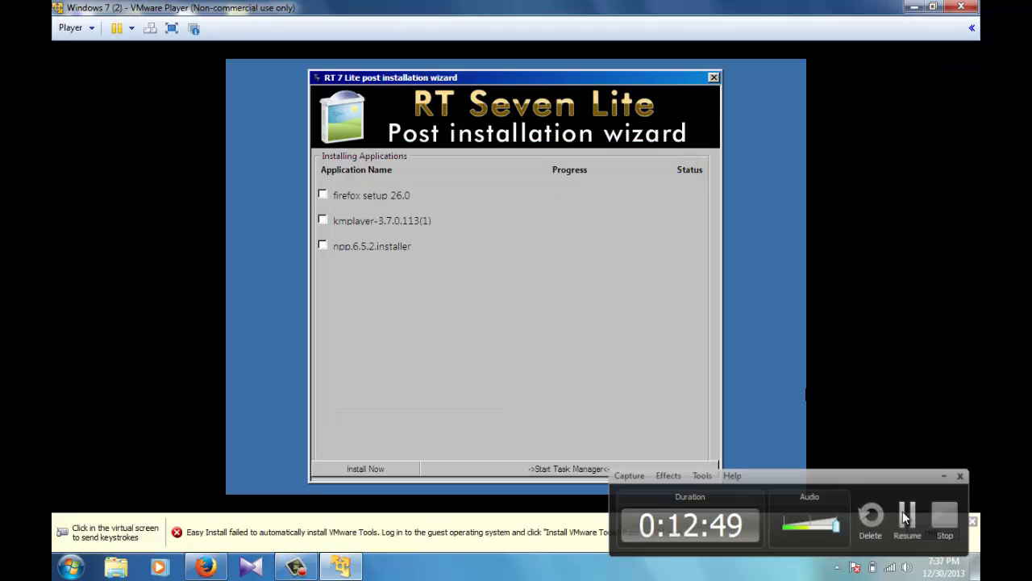
{"action": "left_click", "coordinate": [906, 517]}
{"action": "left_click", "coordinate": [642, 305]}
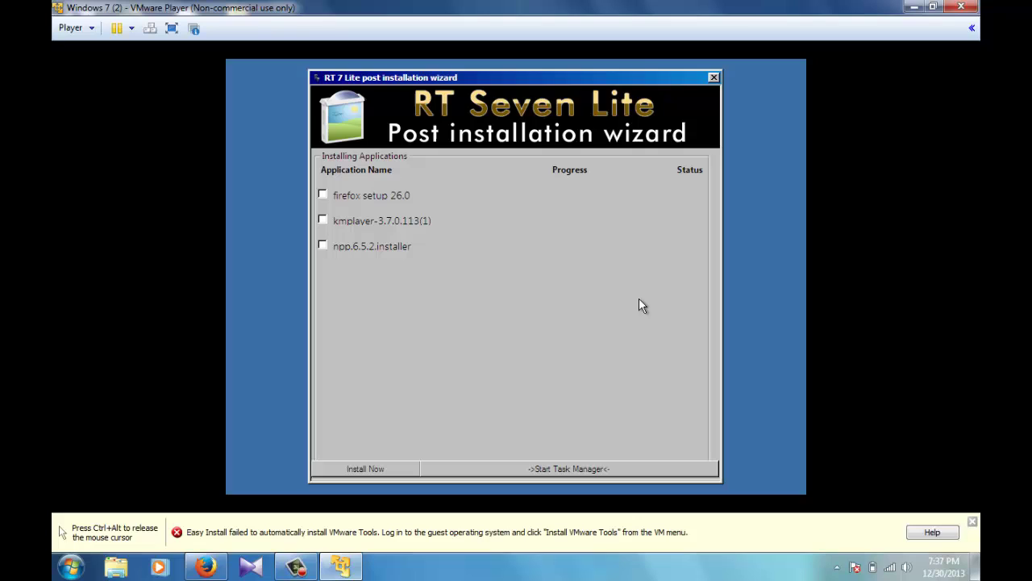
{"action": "left_click", "coordinate": [323, 196]}
{"action": "left_click", "coordinate": [323, 221]}
{"action": "left_click", "coordinate": [381, 472]}
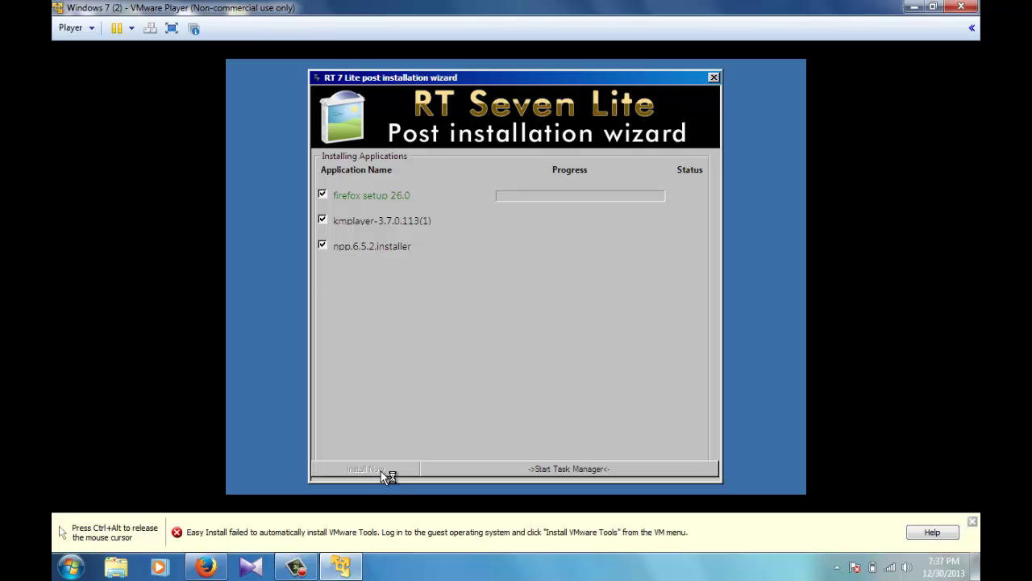
Step: Close the completed Firefox 26.0 setup
{"action": "left_click", "coordinate": [342, 567]}
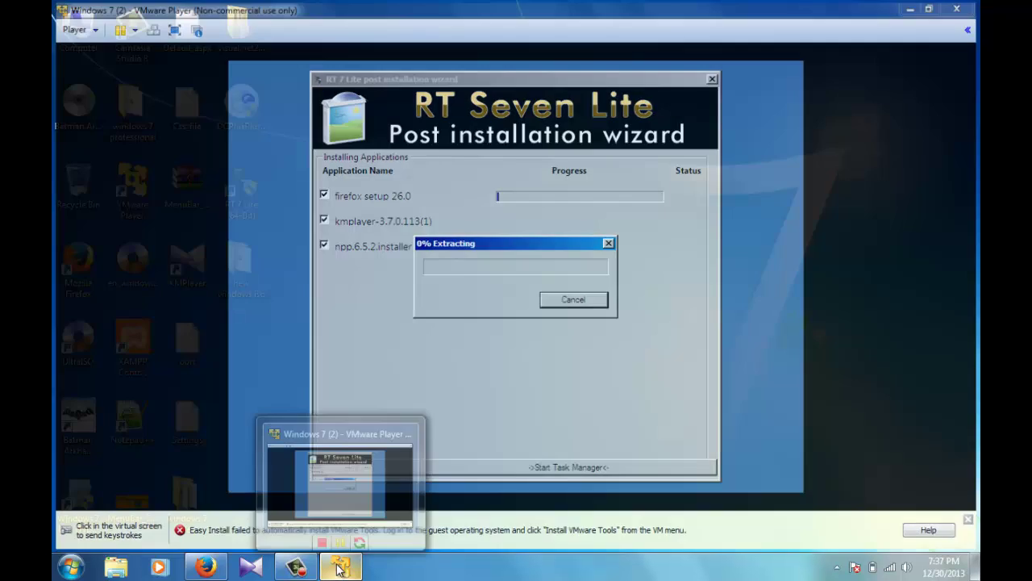
{"action": "left_click", "coordinate": [341, 567]}
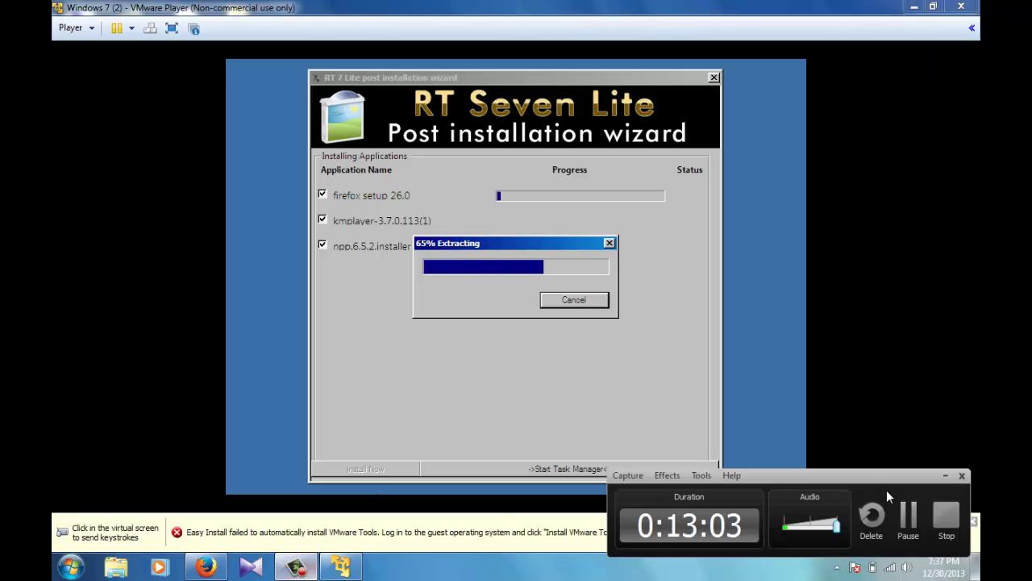
{"action": "left_click", "coordinate": [905, 515]}
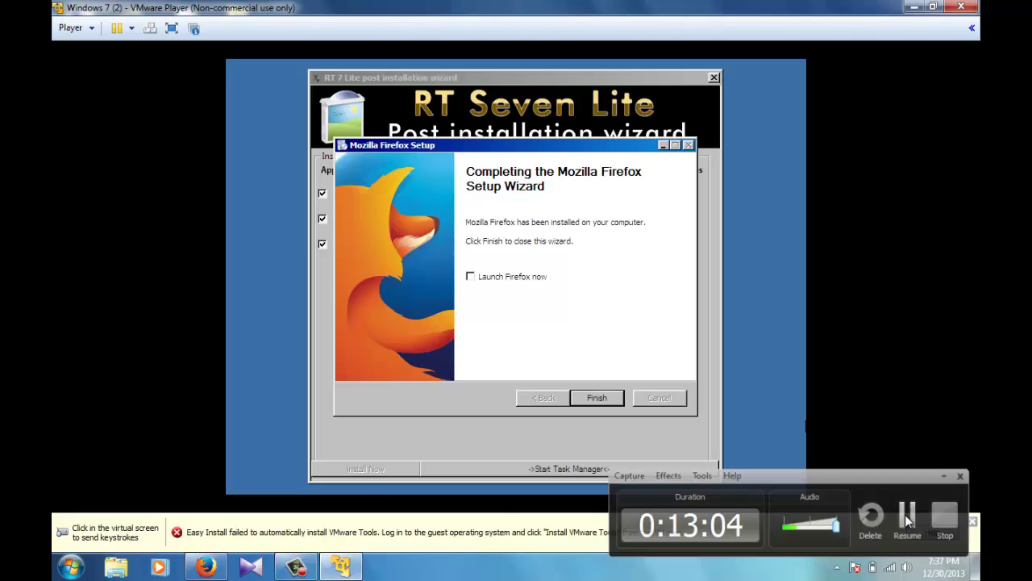
{"action": "left_click", "coordinate": [905, 514]}
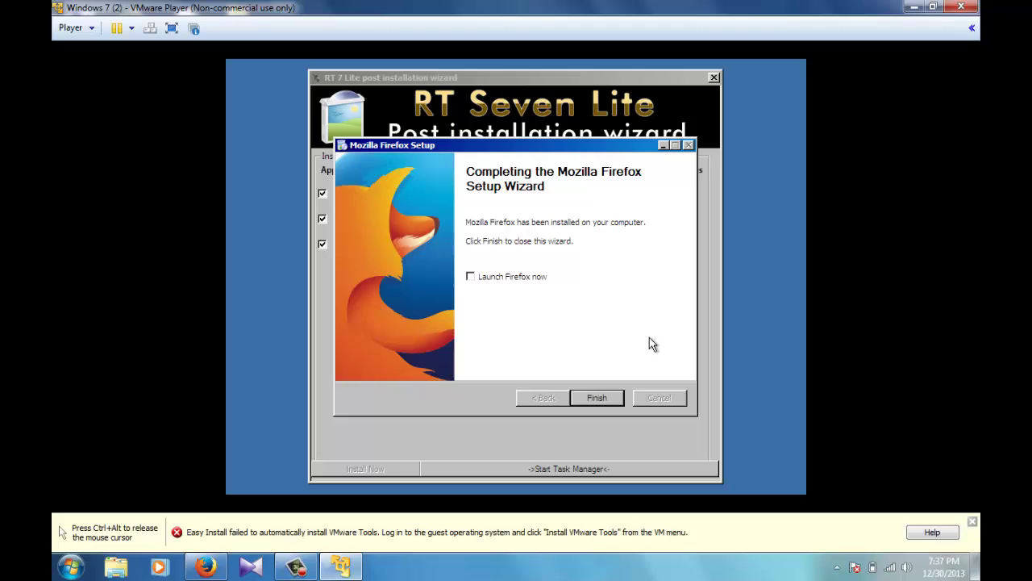
{"action": "left_click", "coordinate": [607, 397]}
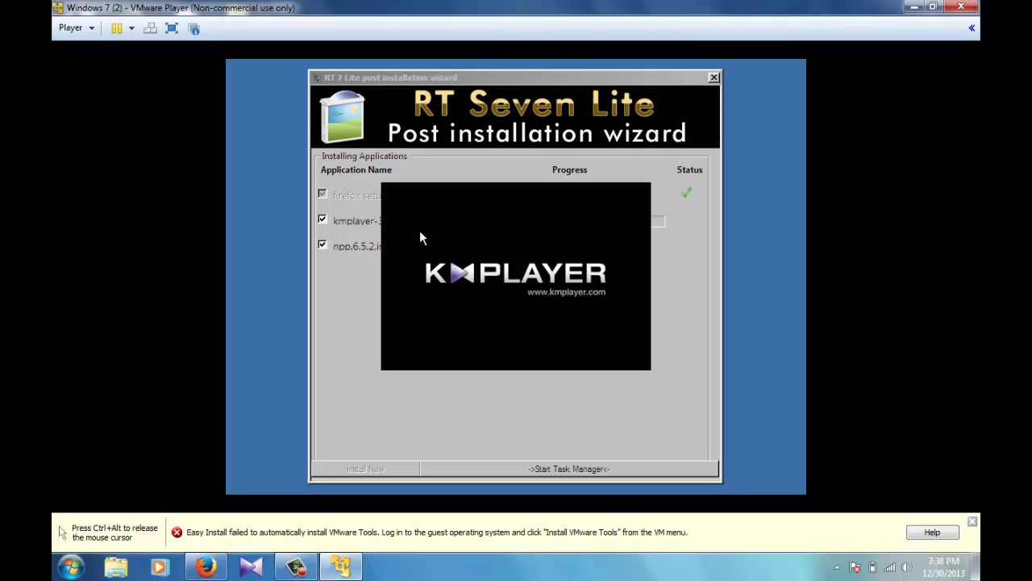
Step: Confirm KMPlayer's installer language, pass the welcome page and accept the license
{"action": "left_click", "coordinate": [512, 316]}
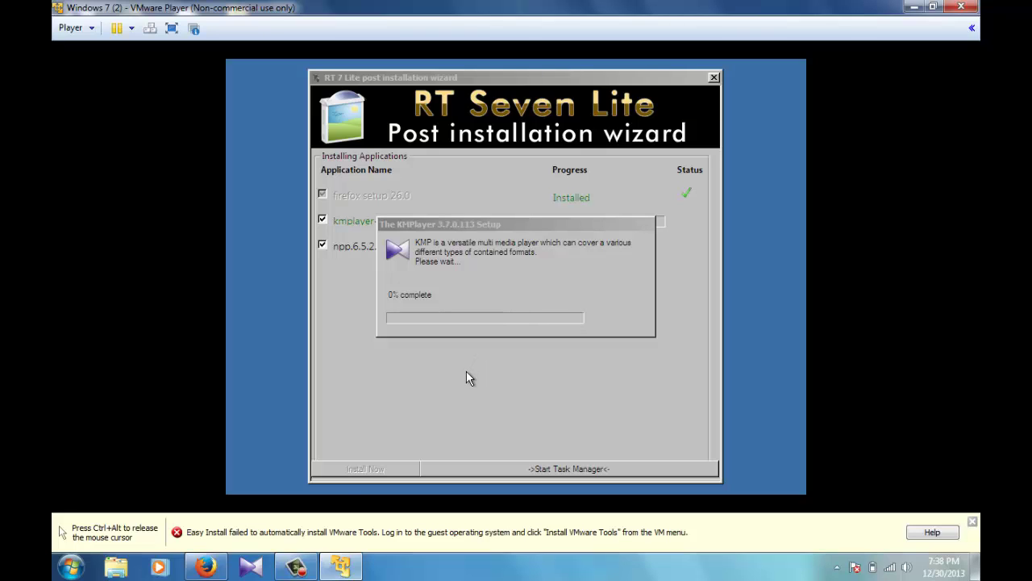
{"action": "key", "text": "ctrl+alt"}
{"action": "left_click", "coordinate": [298, 566]}
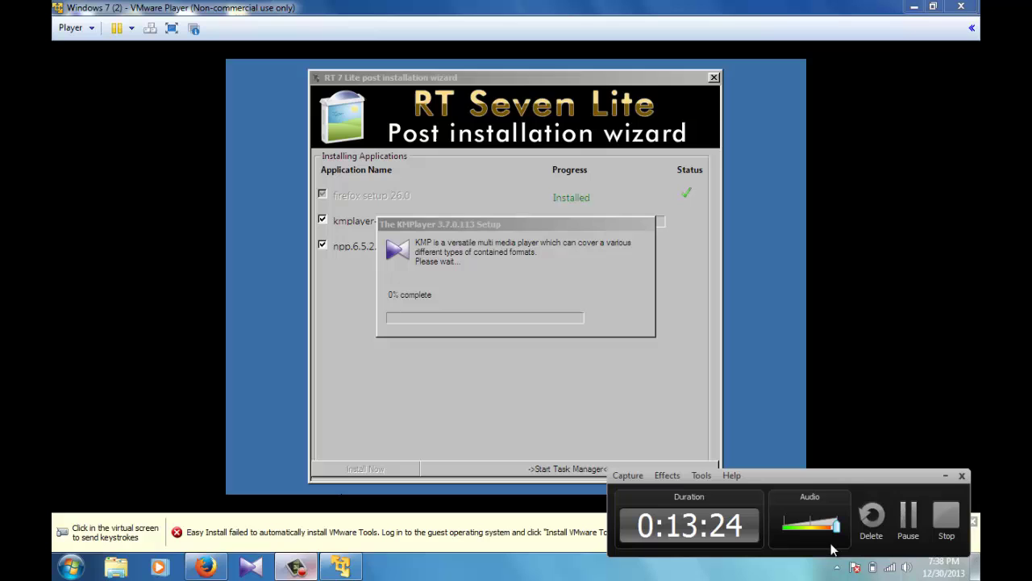
{"action": "left_click", "coordinate": [909, 523]}
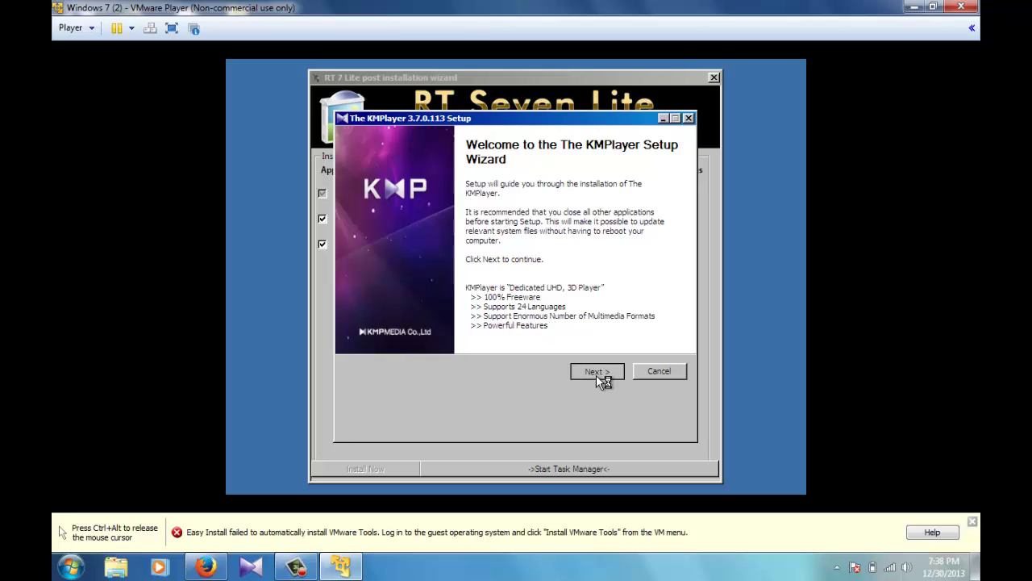
{"action": "left_click", "coordinate": [597, 375]}
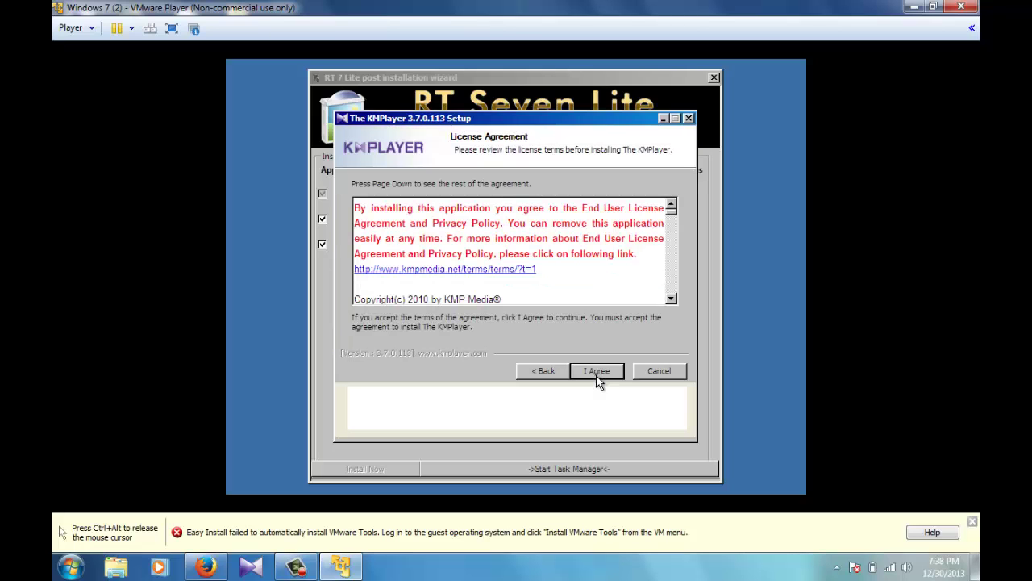
{"action": "left_click", "coordinate": [597, 376]}
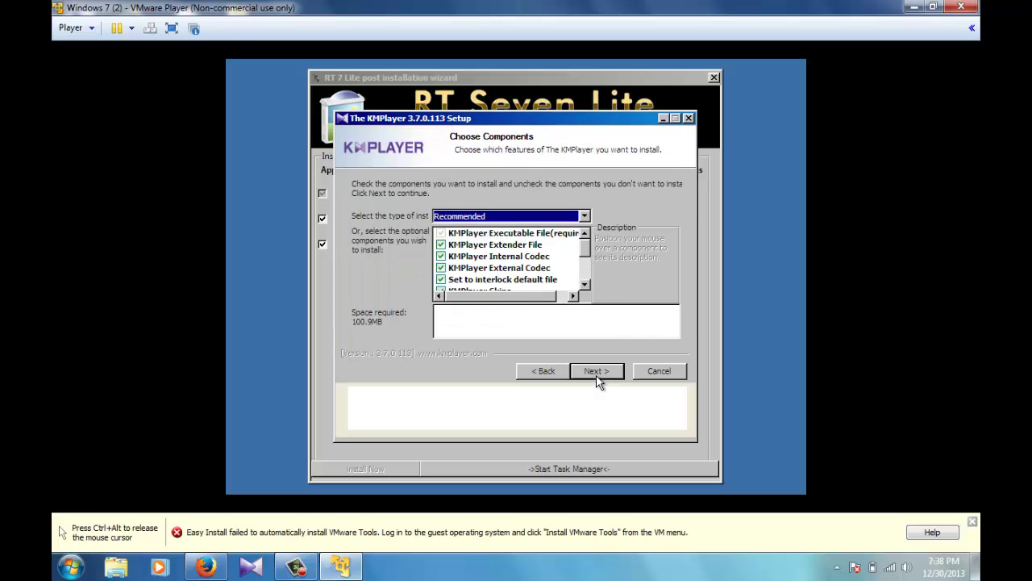
Step: Exclude Grid Network and Mobogenie, then install KMPlayer to C:\Program Files\The KMPlayer
{"action": "left_click", "coordinate": [584, 285]}
{"action": "left_click", "coordinate": [584, 285]}
{"action": "left_click", "coordinate": [583, 286]}
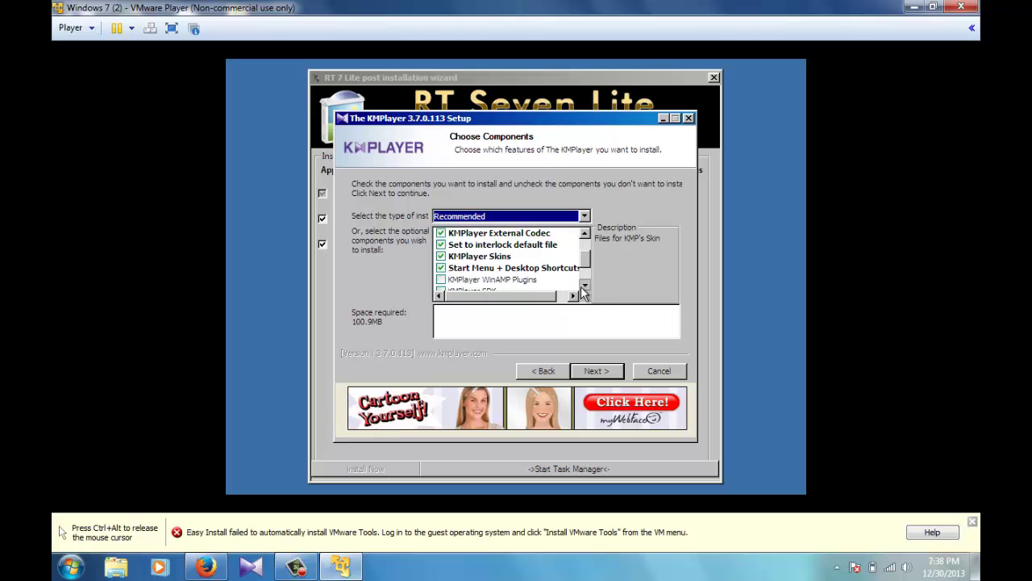
{"action": "left_click", "coordinate": [584, 285]}
{"action": "left_click", "coordinate": [584, 286]}
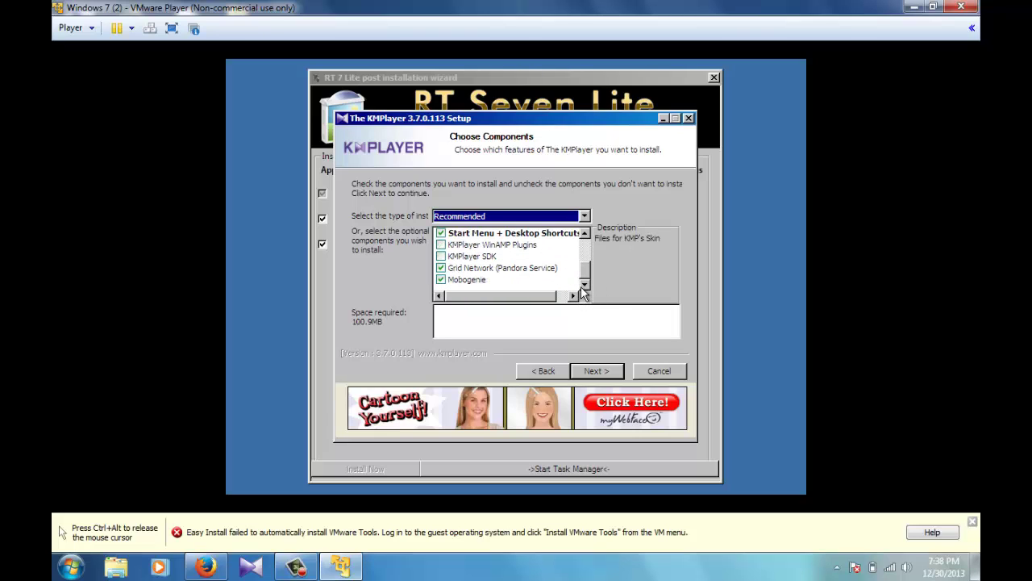
{"action": "left_click", "coordinate": [442, 268]}
{"action": "left_click", "coordinate": [441, 279]}
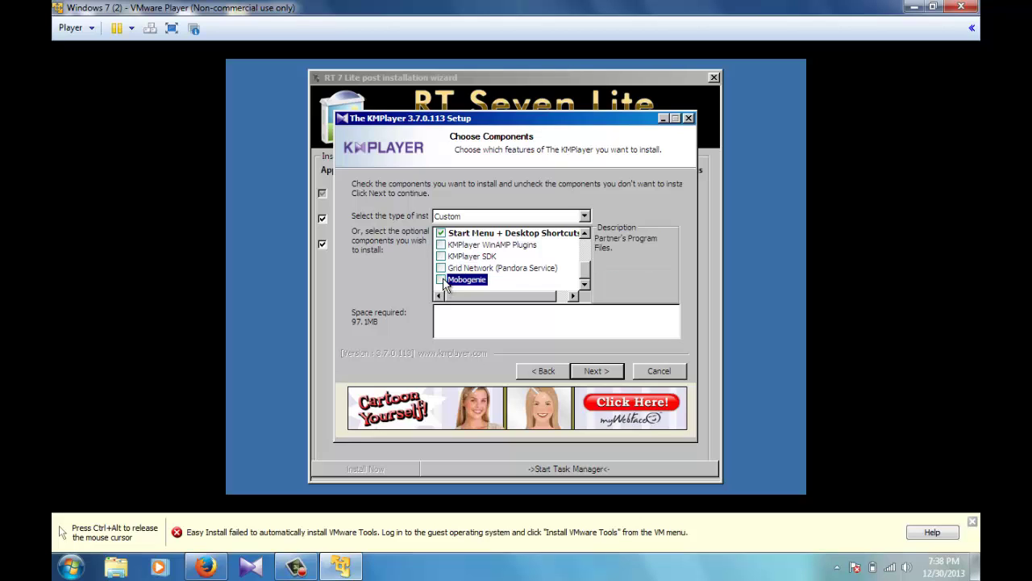
{"action": "left_click", "coordinate": [590, 376]}
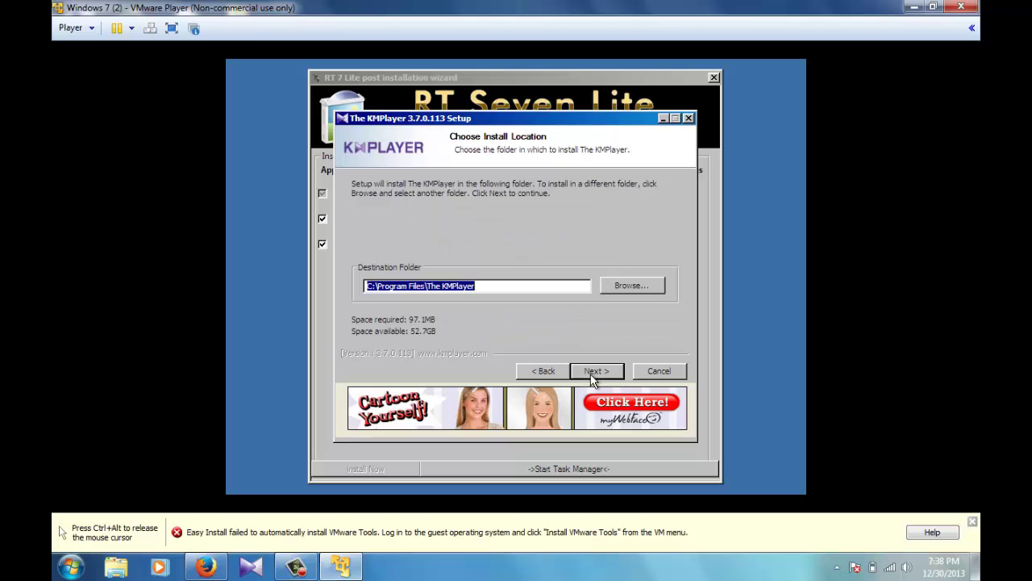
{"action": "left_click", "coordinate": [590, 374]}
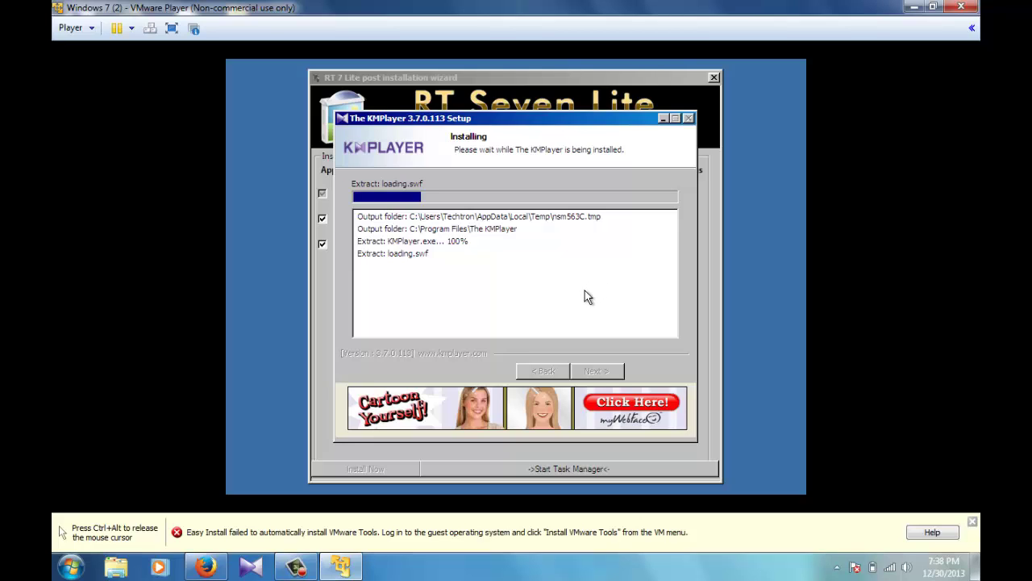
Step: Close the finished KMPlayer 3.7.0.113 setup
{"action": "left_click", "coordinate": [296, 567]}
{"action": "left_click", "coordinate": [907, 521]}
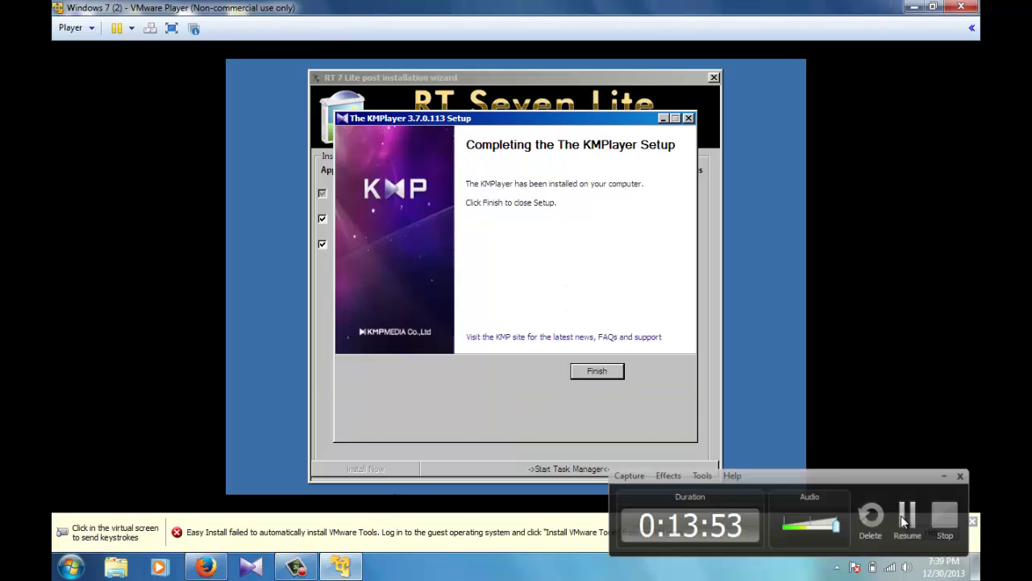
{"action": "left_click", "coordinate": [908, 520]}
{"action": "left_click", "coordinate": [768, 427]}
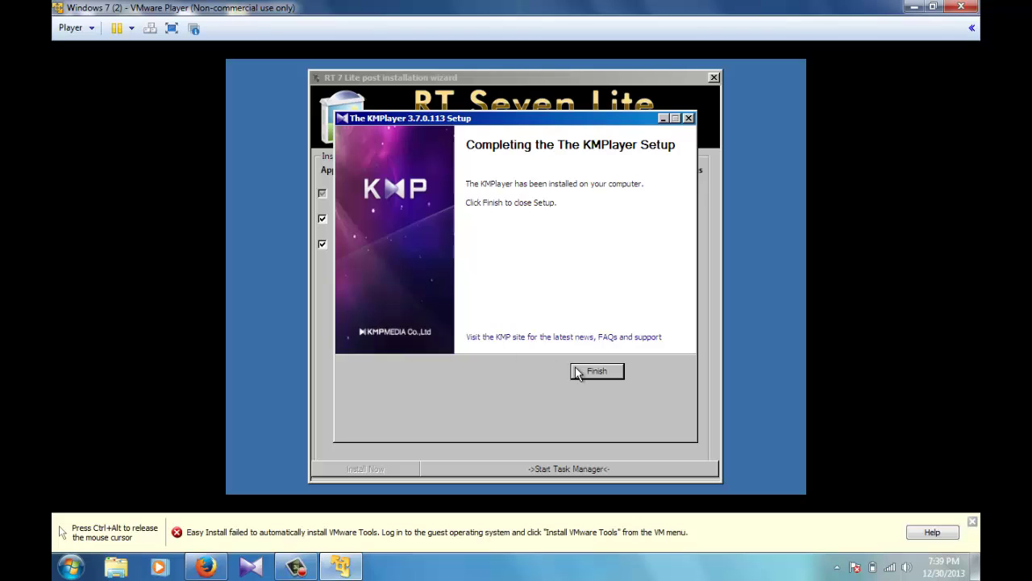
{"action": "left_click", "coordinate": [596, 373]}
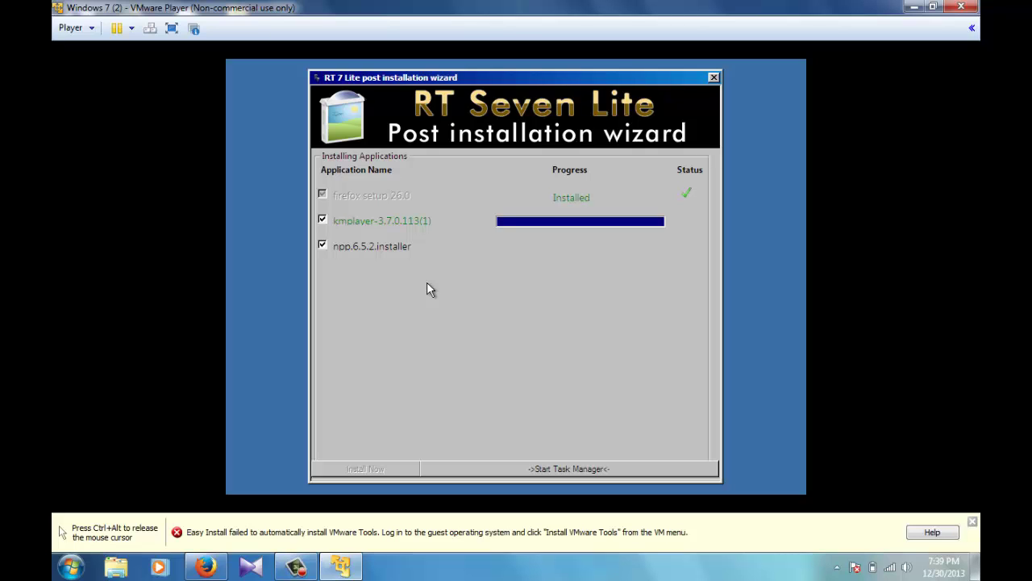
Step: Choose English as the Notepad++ installer language
{"action": "key", "text": "ctrl+alt"}
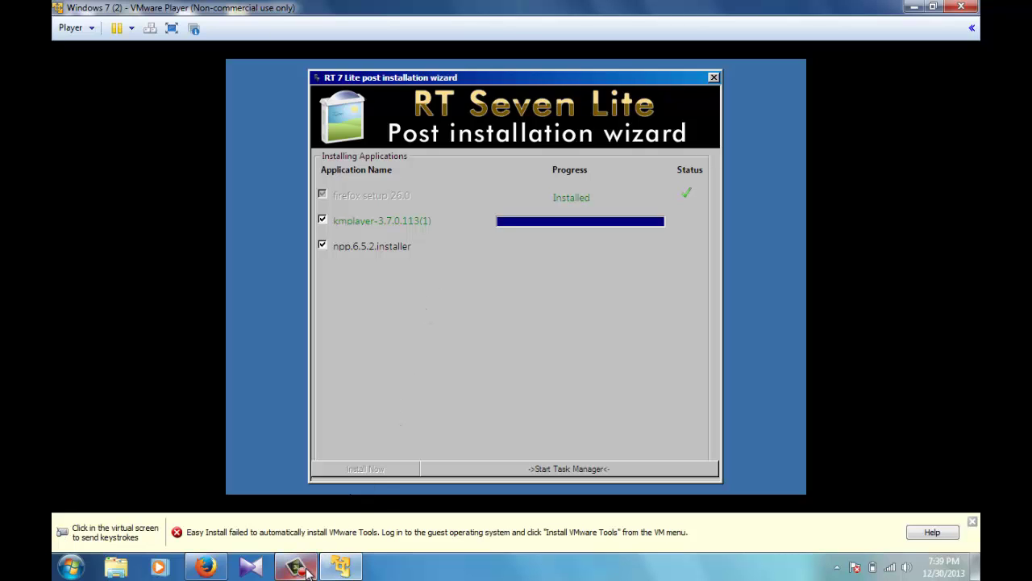
{"action": "left_click", "coordinate": [296, 567]}
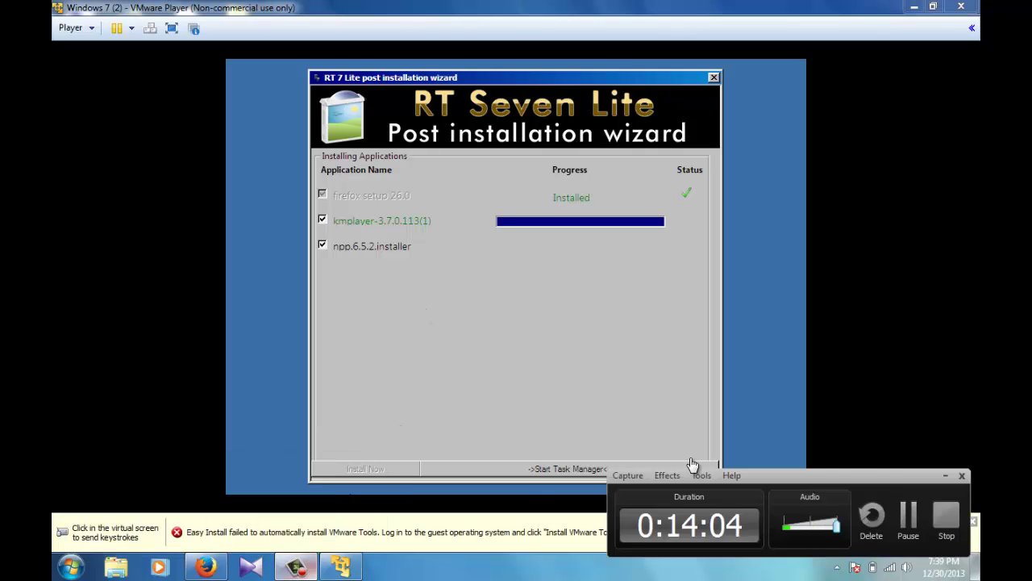
{"action": "left_click", "coordinate": [918, 518]}
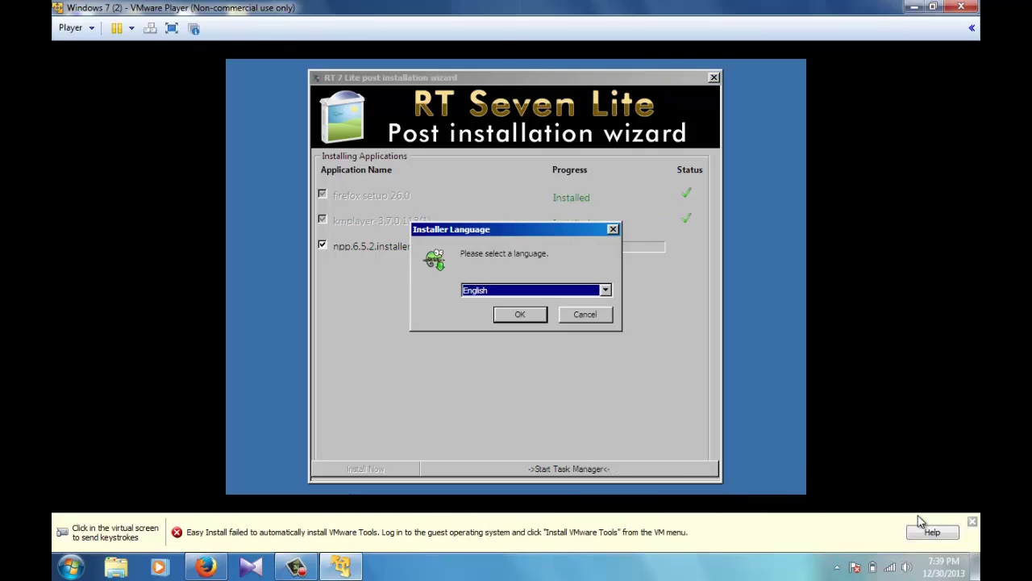
{"action": "left_click", "coordinate": [543, 367]}
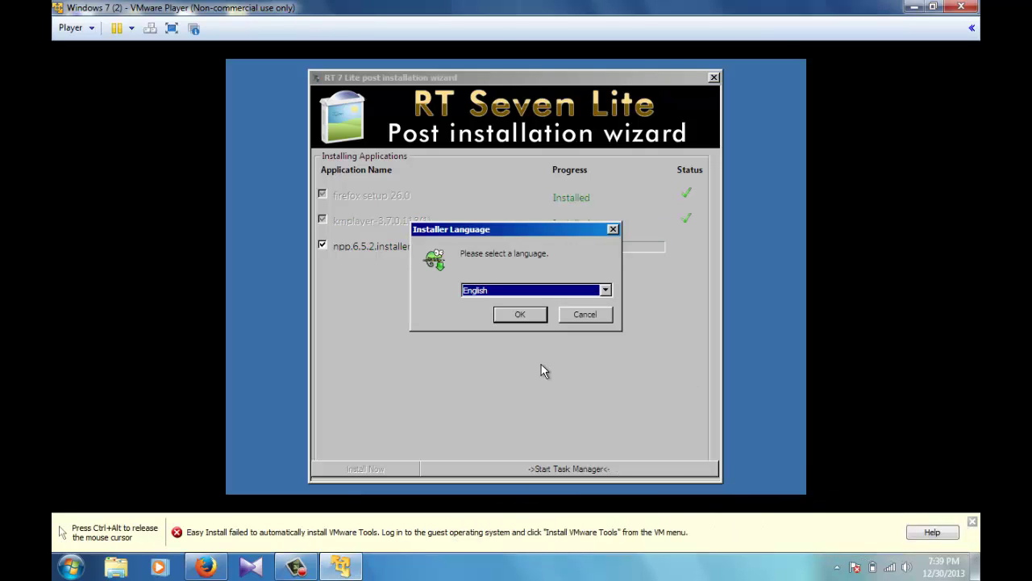
{"action": "left_click", "coordinate": [519, 317]}
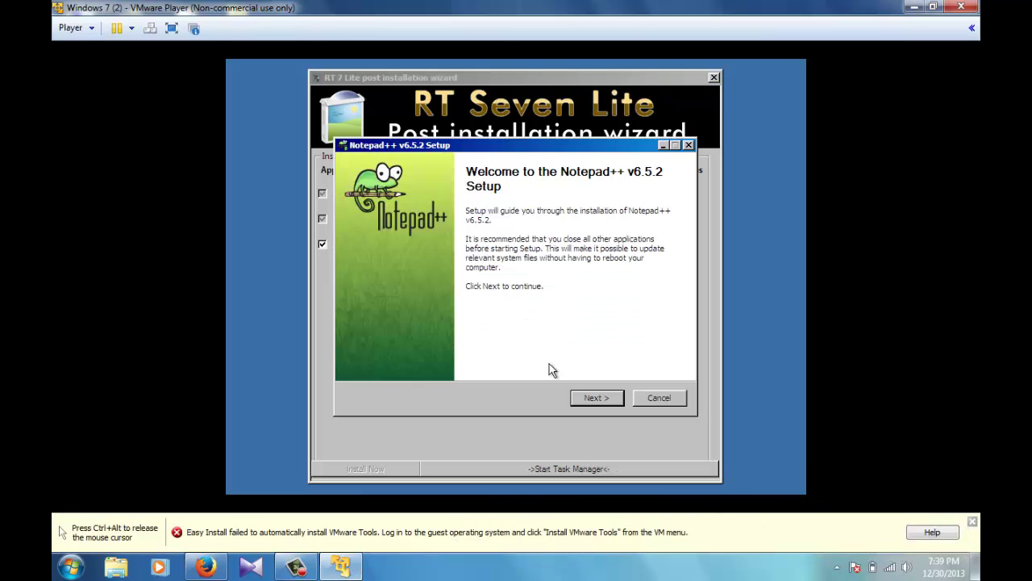
Step: Accept the licence and install Notepad++ v6.5.2 with the default folder and components
{"action": "left_click", "coordinate": [599, 399]}
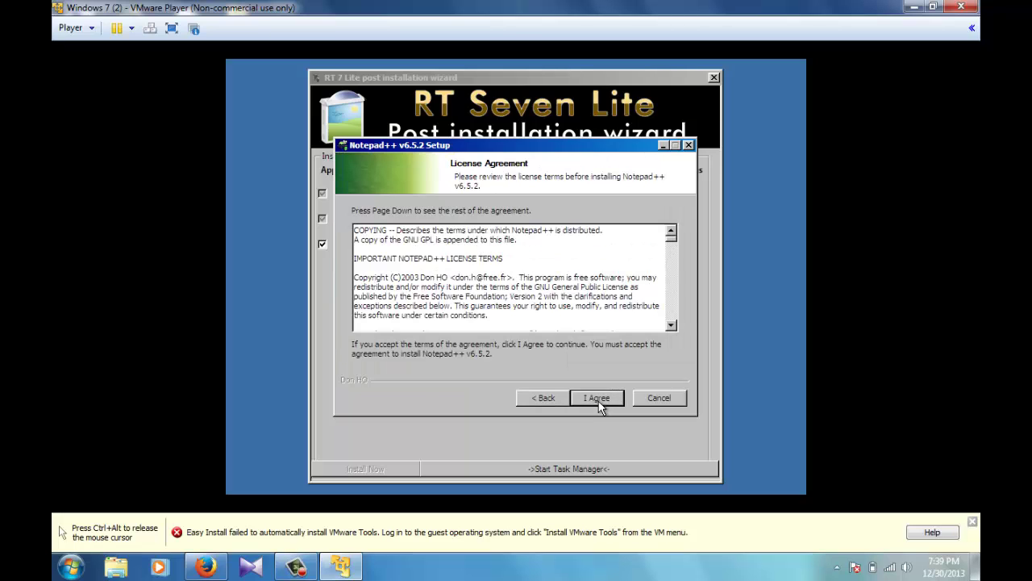
{"action": "left_click", "coordinate": [598, 398]}
{"action": "left_click", "coordinate": [597, 398]}
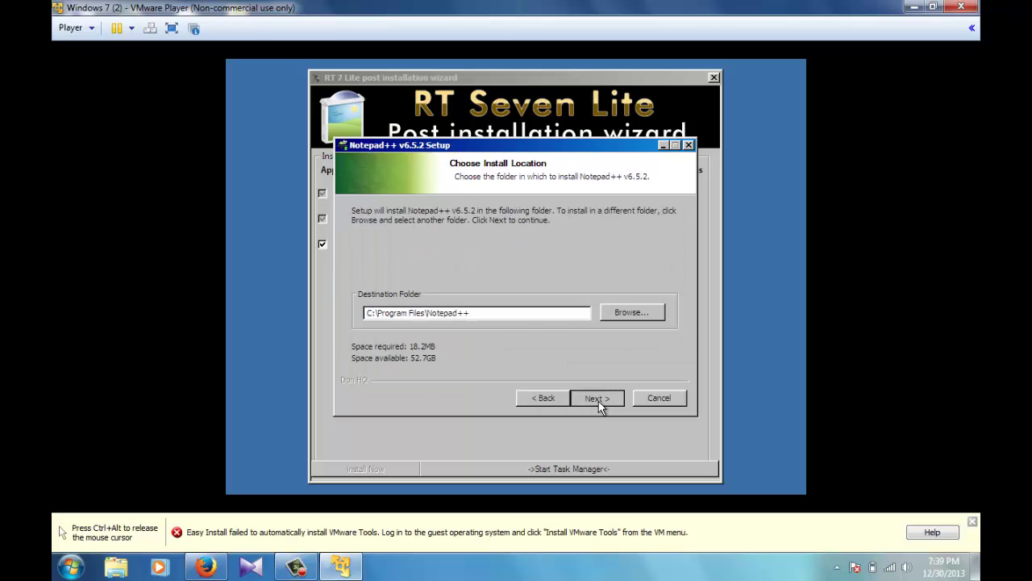
{"action": "left_click", "coordinate": [598, 399]}
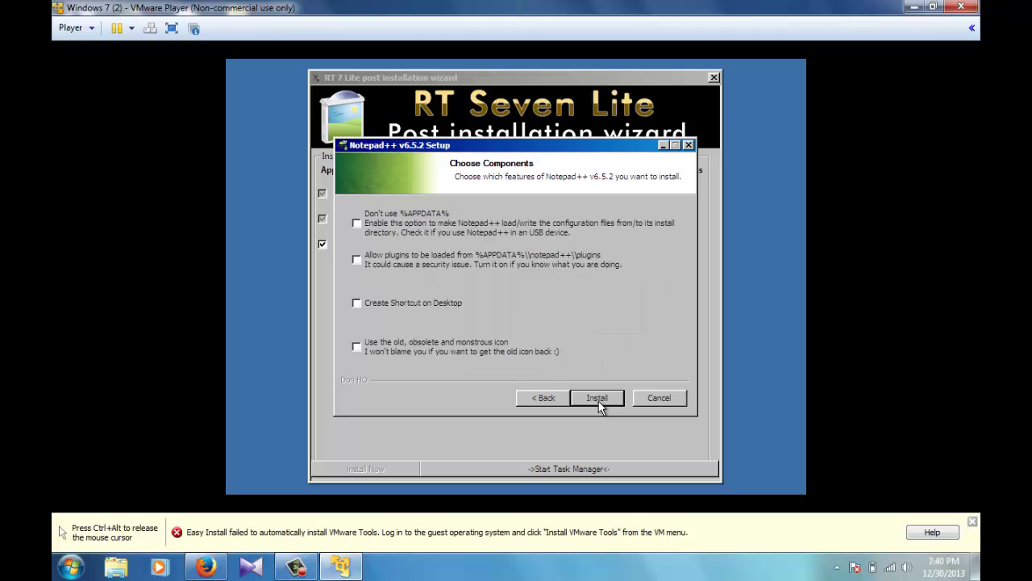
{"action": "left_click", "coordinate": [599, 400]}
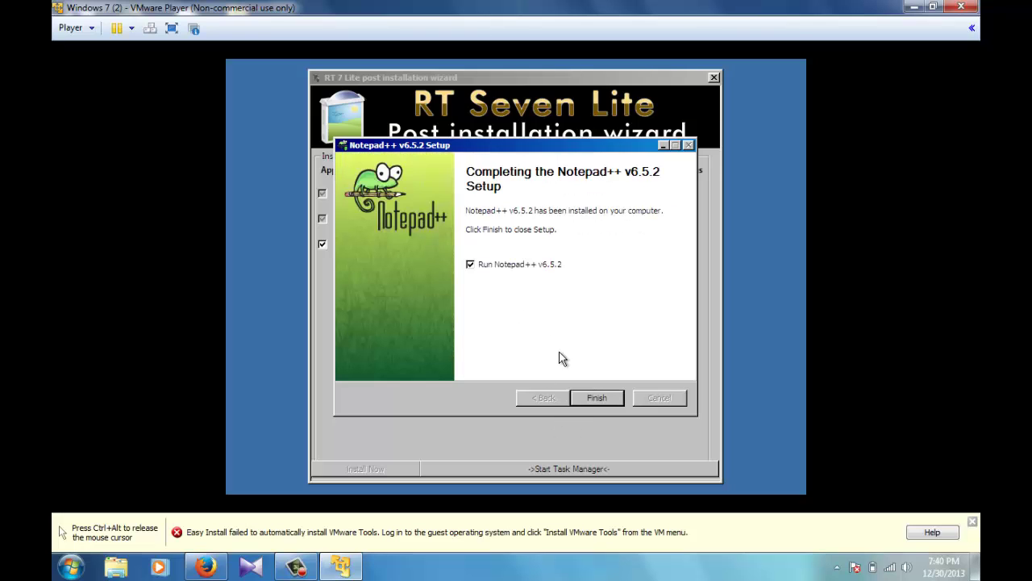
{"action": "left_click", "coordinate": [598, 397]}
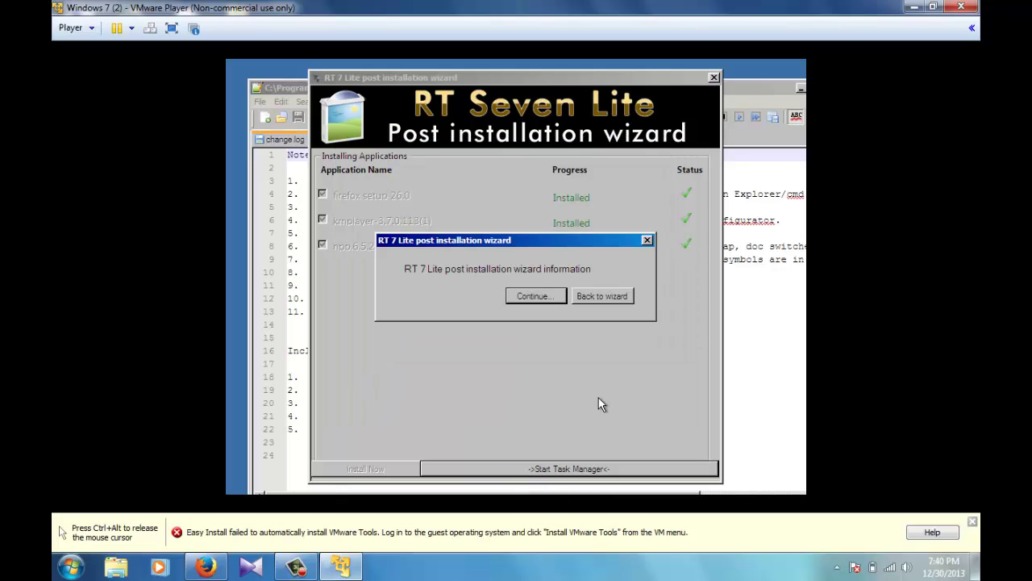
Step: Continue past the RT 7 Lite wizard and close the Notepad++ change log window
{"action": "left_click", "coordinate": [532, 296]}
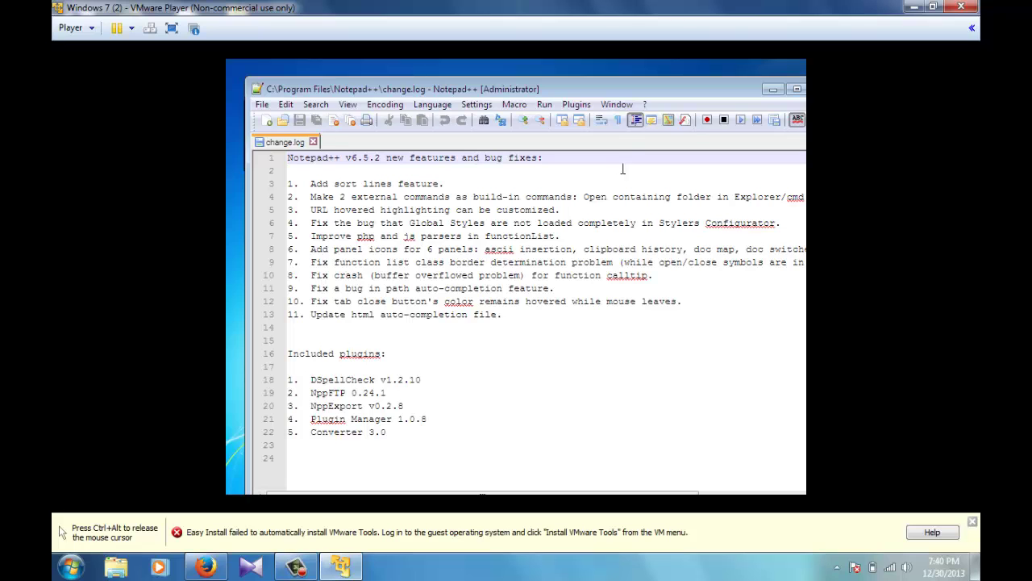
{"action": "left_click_drag", "start_coordinate": [682, 93], "coordinate": [600, 105]}
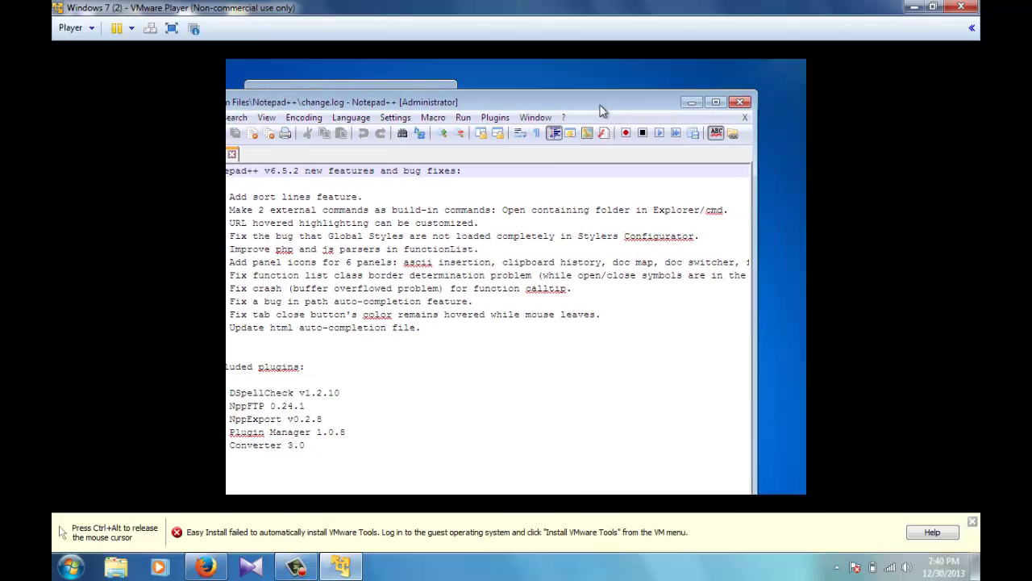
{"action": "left_click", "coordinate": [747, 103]}
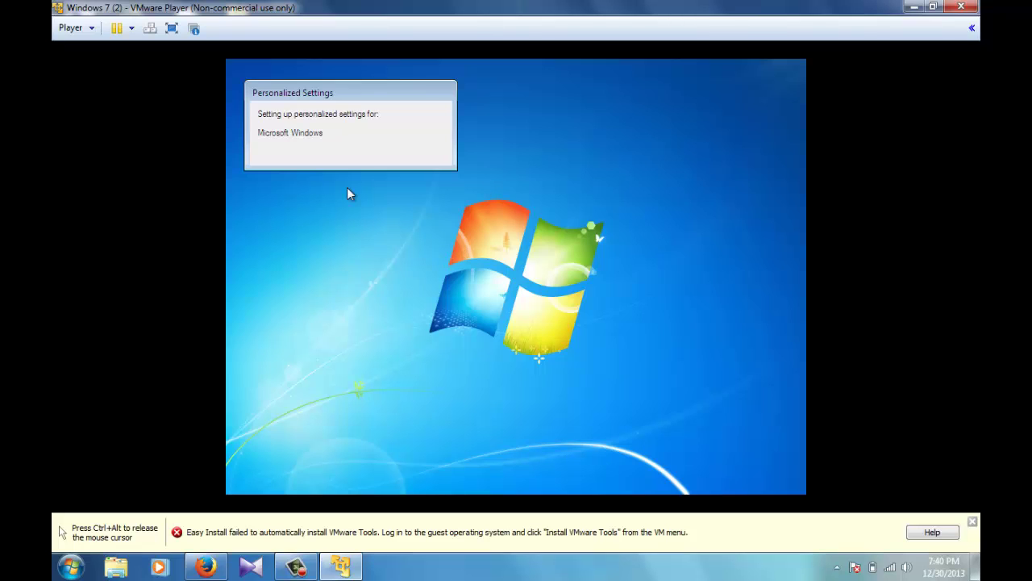
{"action": "key", "text": "ctrl+alt"}
{"action": "left_click", "coordinate": [296, 566]}
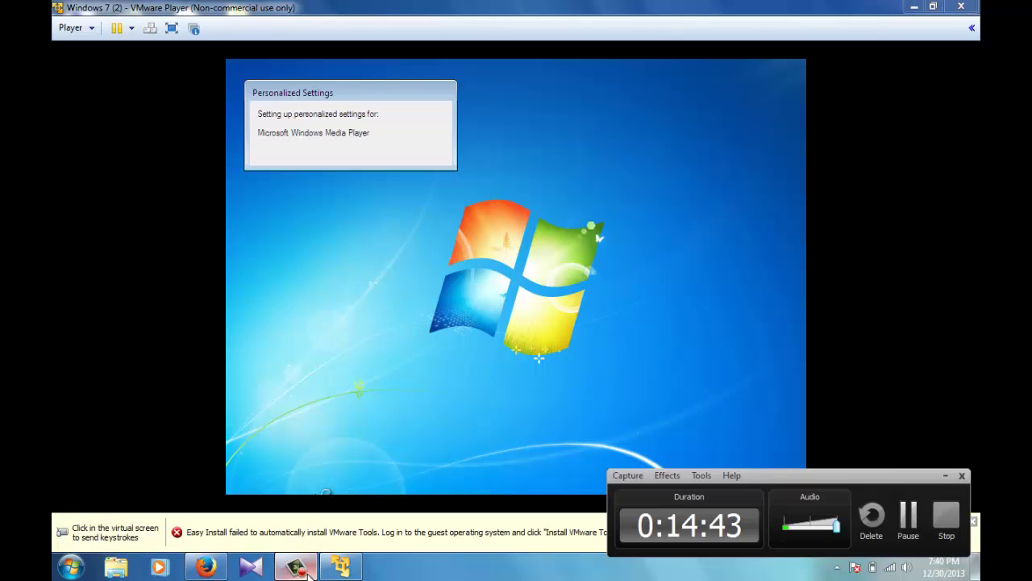
{"action": "left_click", "coordinate": [908, 522]}
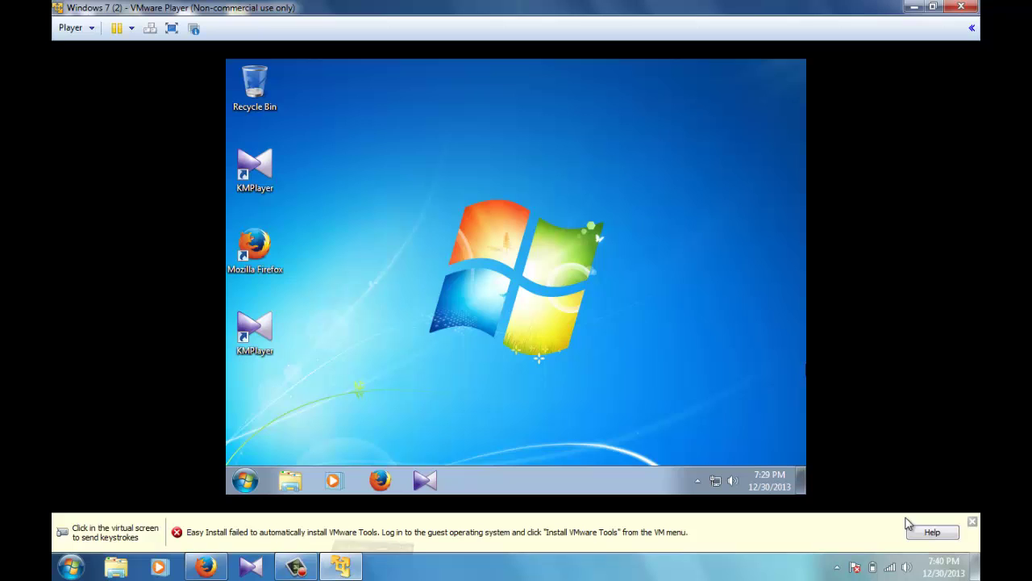
{"action": "left_click", "coordinate": [620, 305]}
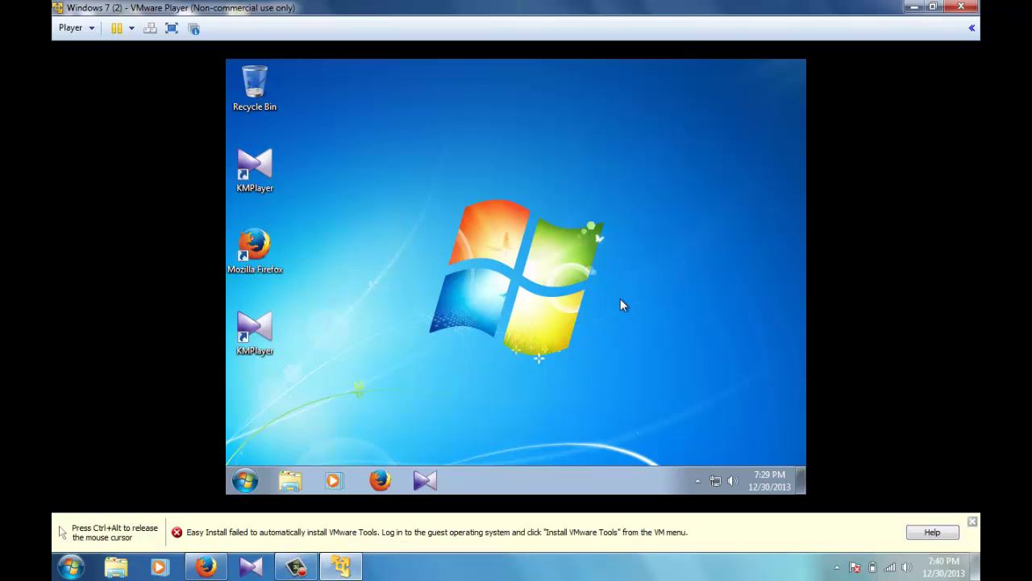
{"action": "left_click", "coordinate": [252, 479]}
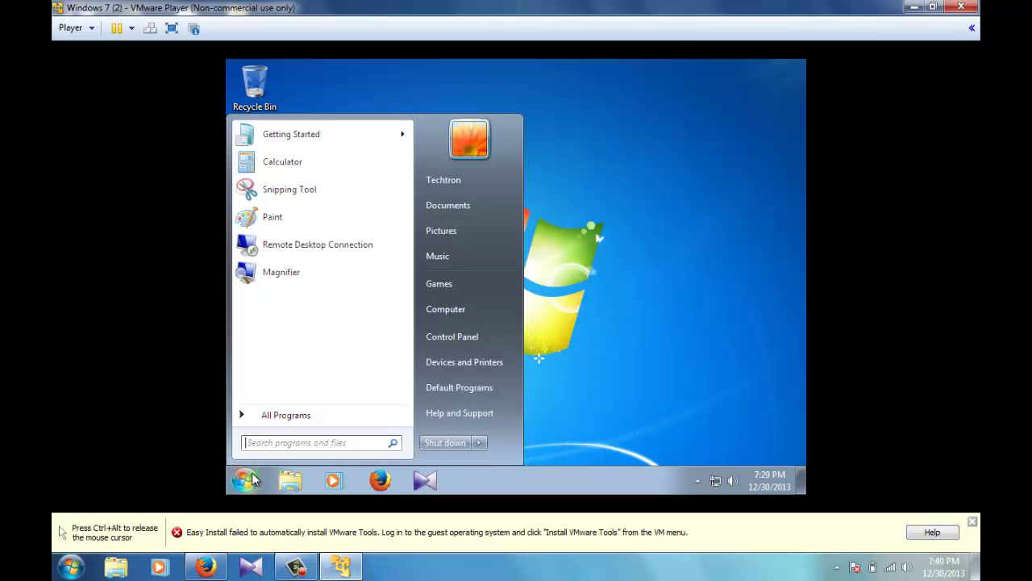
{"action": "left_click", "coordinate": [300, 418]}
{"action": "left_click", "coordinate": [321, 295]}
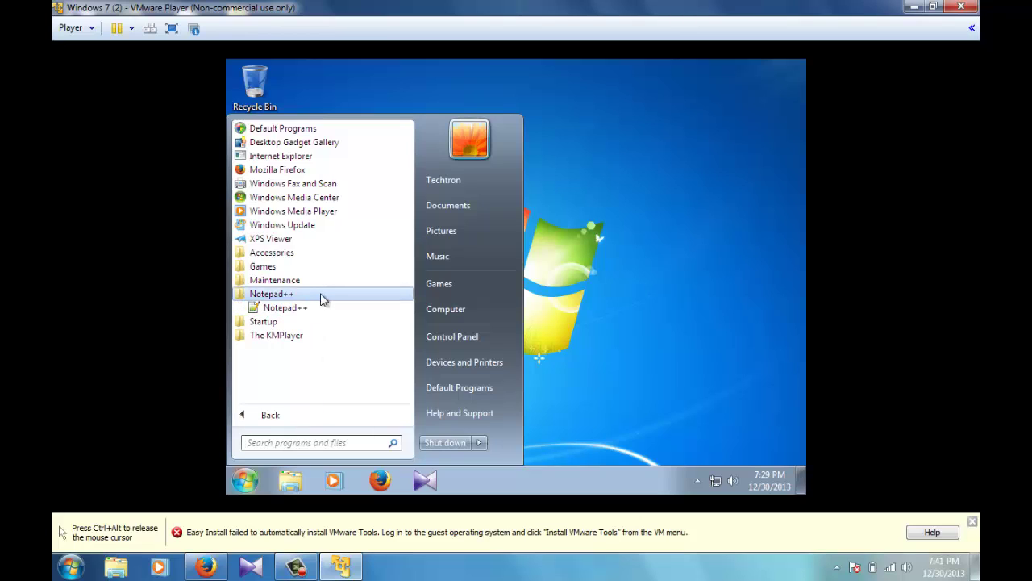
{"action": "left_click", "coordinate": [321, 297]}
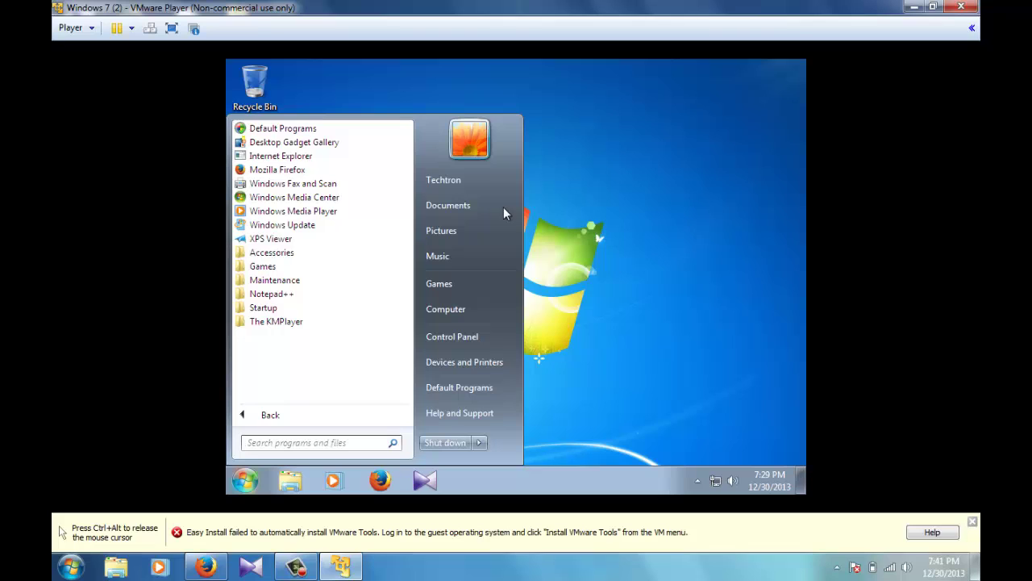
{"action": "left_click", "coordinate": [609, 155]}
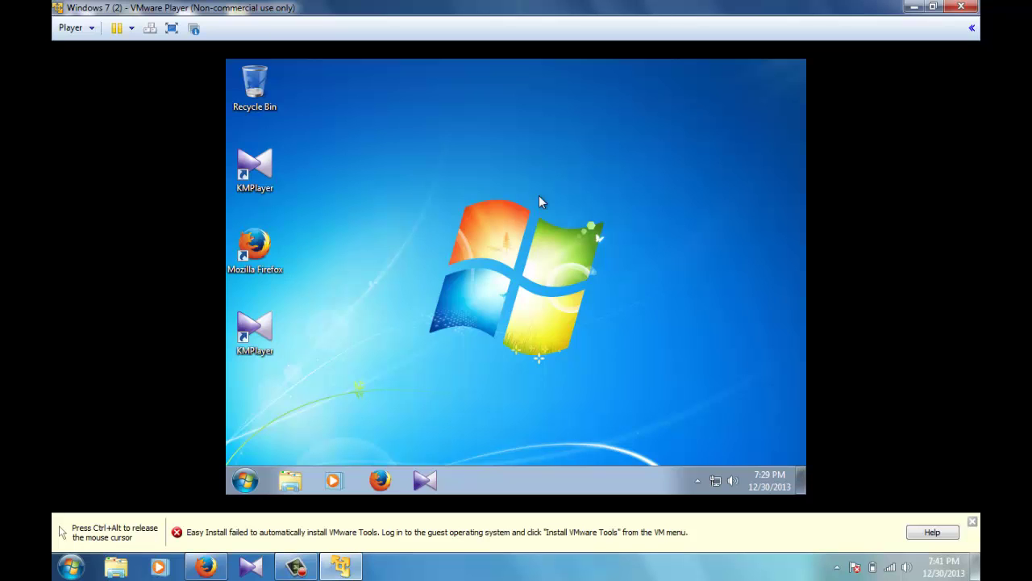
{"action": "key", "text": "ctrl+alt"}
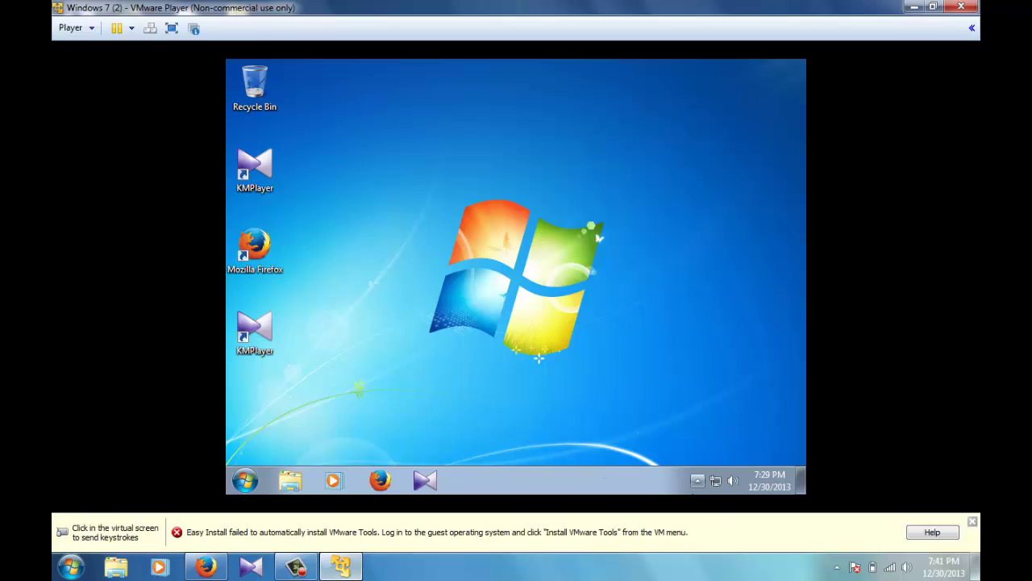
{"action": "left_click", "coordinate": [296, 569]}
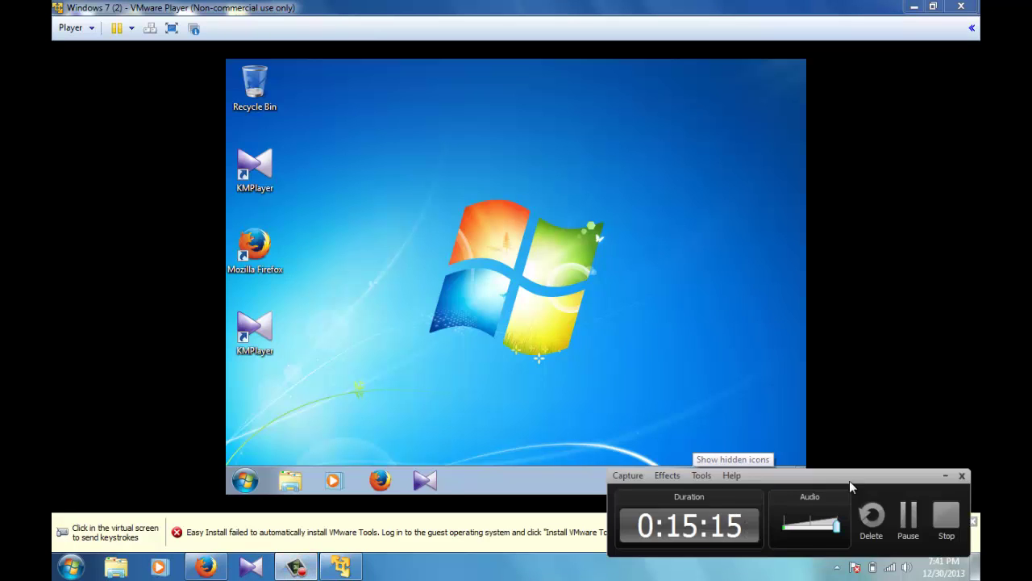